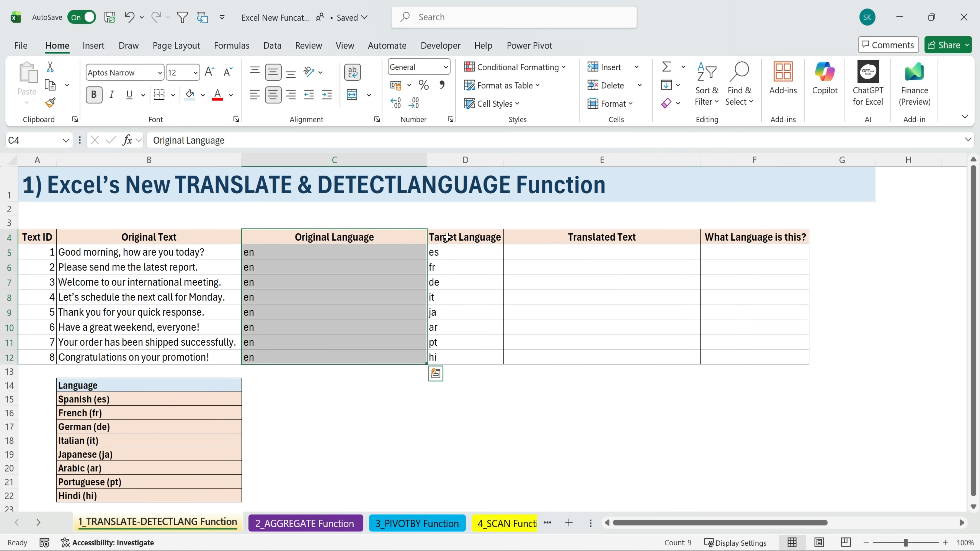
drag(446, 237, 448, 354)
drag(103, 385, 184, 500)
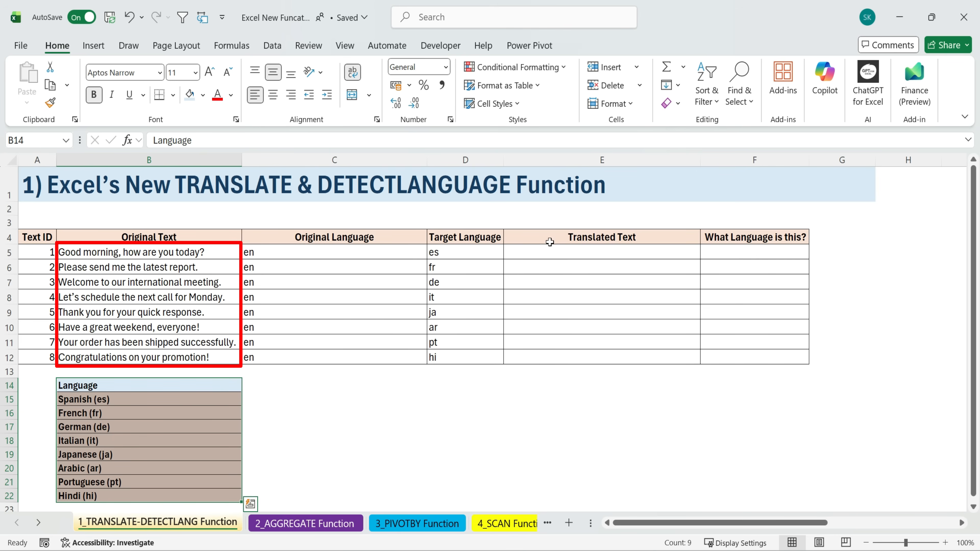
Enter a TRANSLATE formula in E5 using B5 as the text, C5 as the source language and D5 as the target language
click(558, 252)
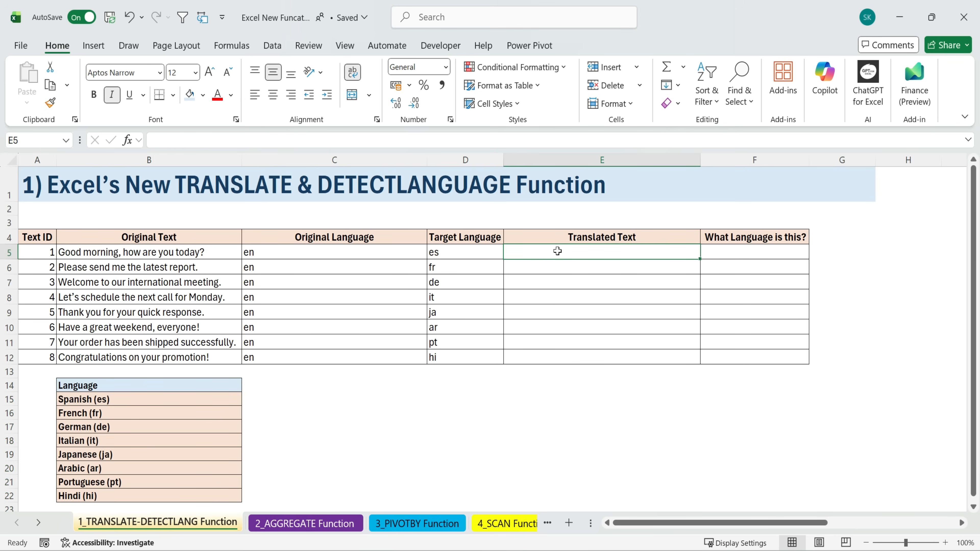
text(=t)
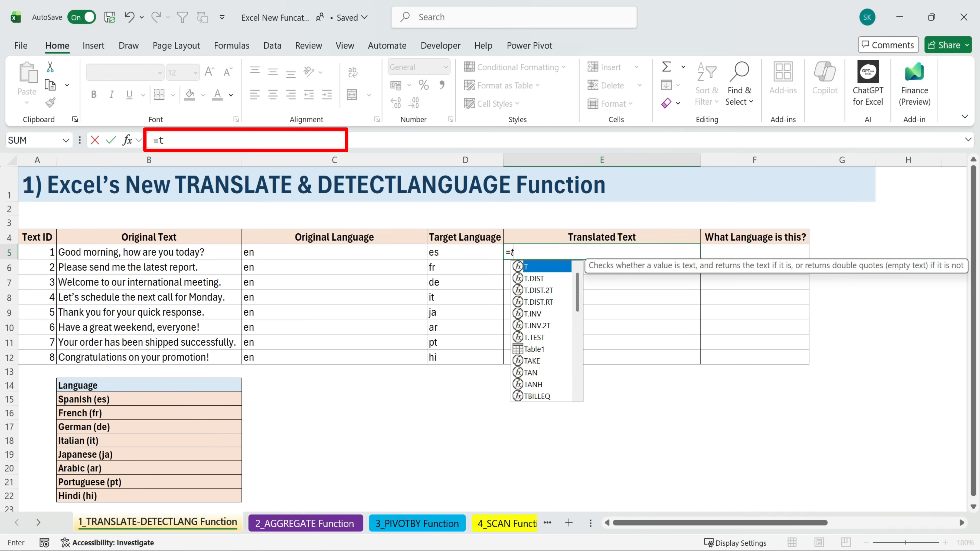
text(r)
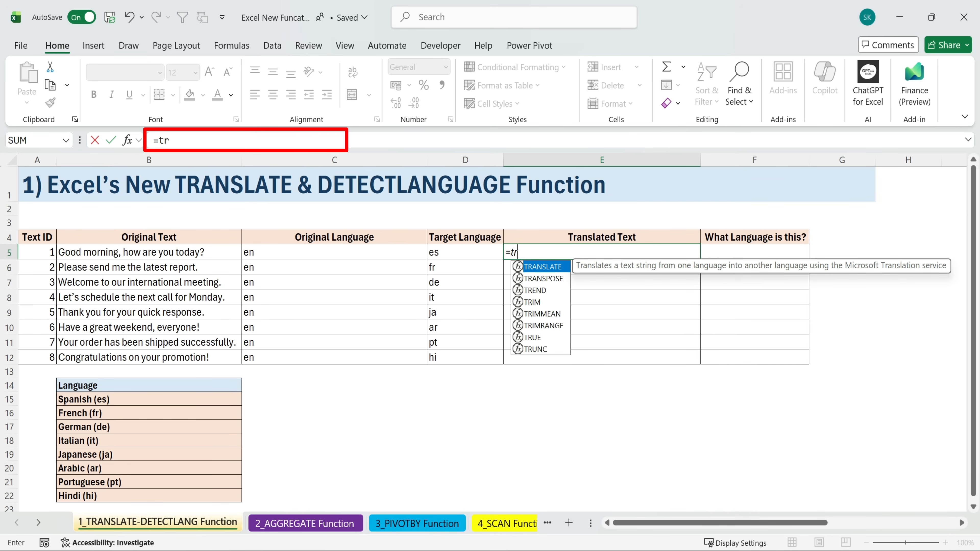
double_click(548, 266)
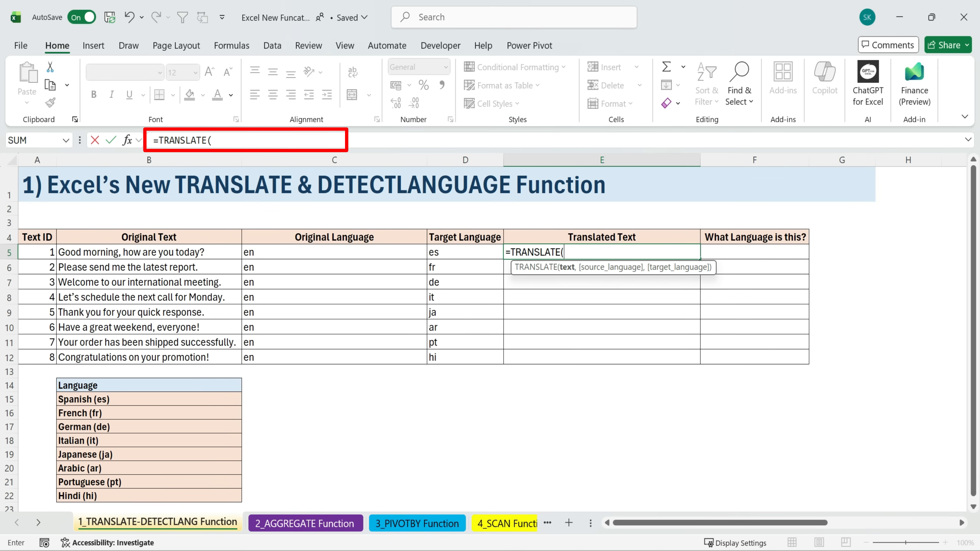
click(184, 254)
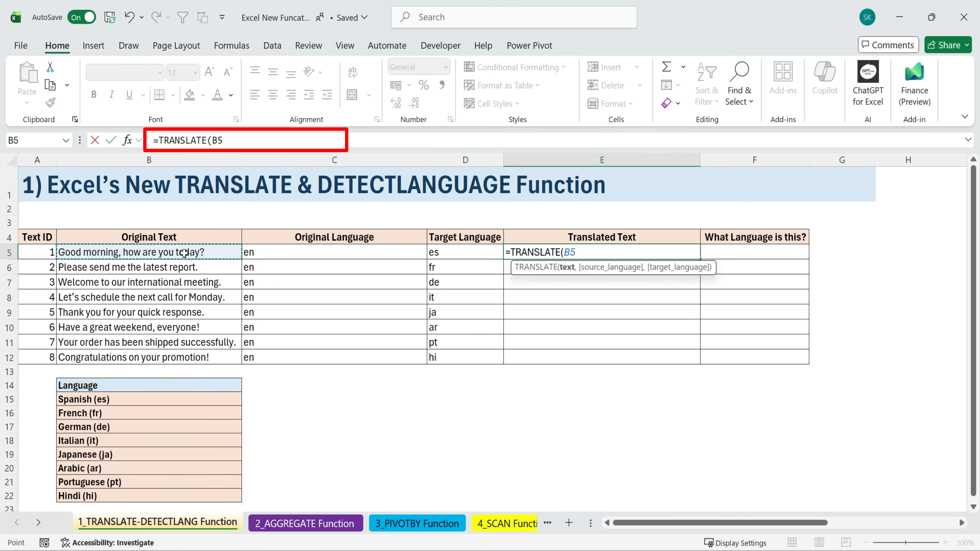
text(,)
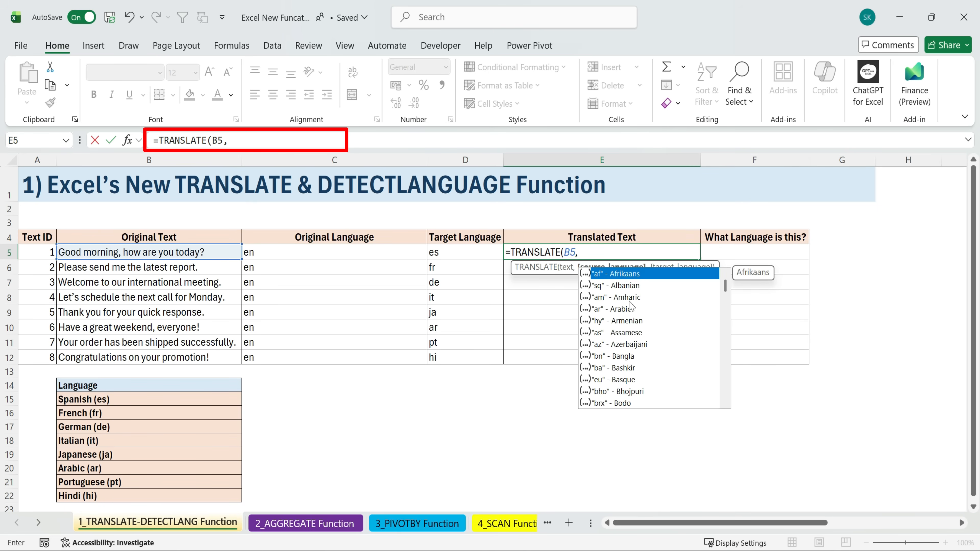
scroll(630, 307, down, 13)
scroll(632, 318, up, 5)
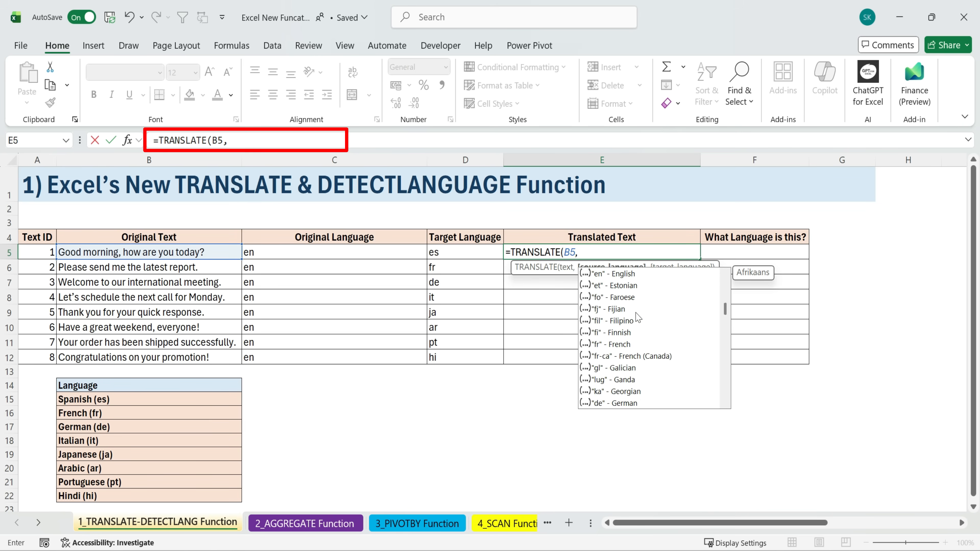
scroll(636, 317, up, 6)
click(382, 251)
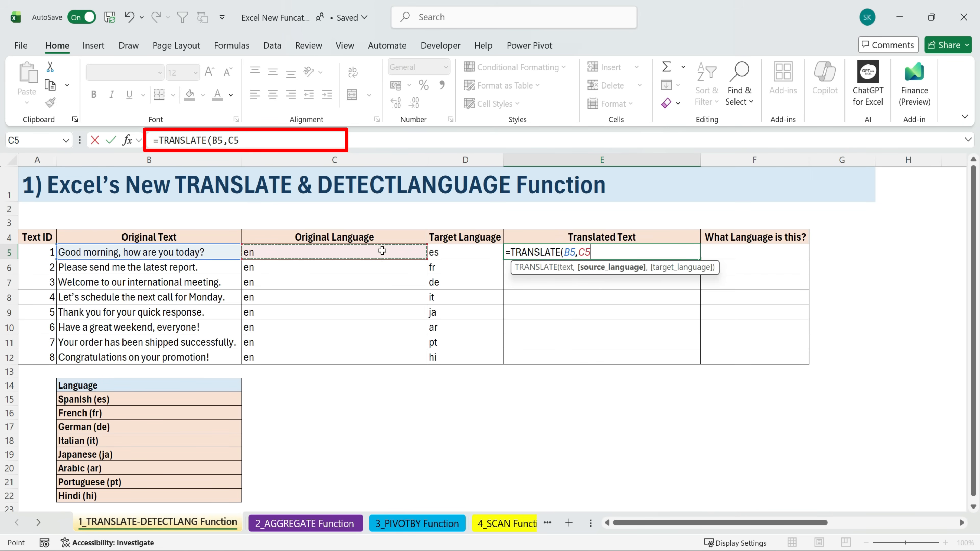
text(,)
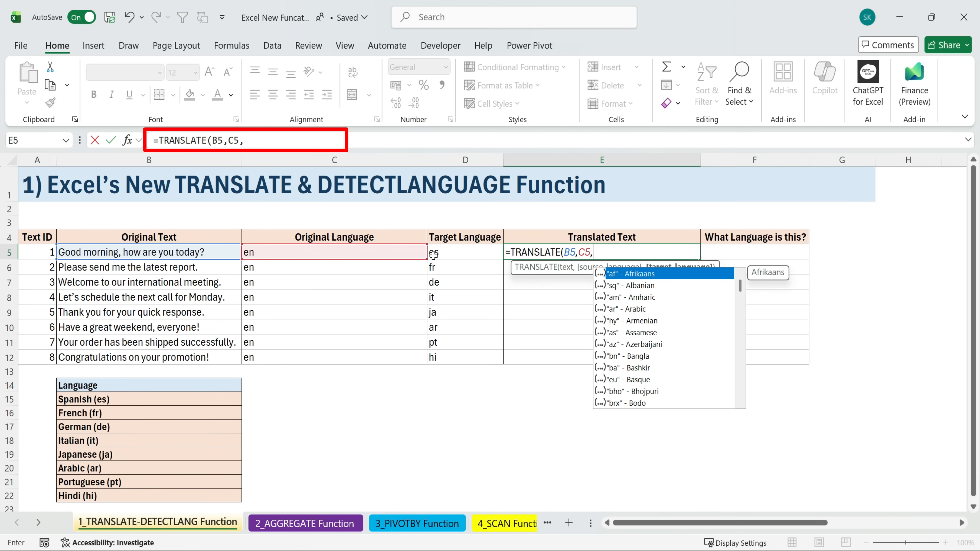
scroll(619, 308, down, 8)
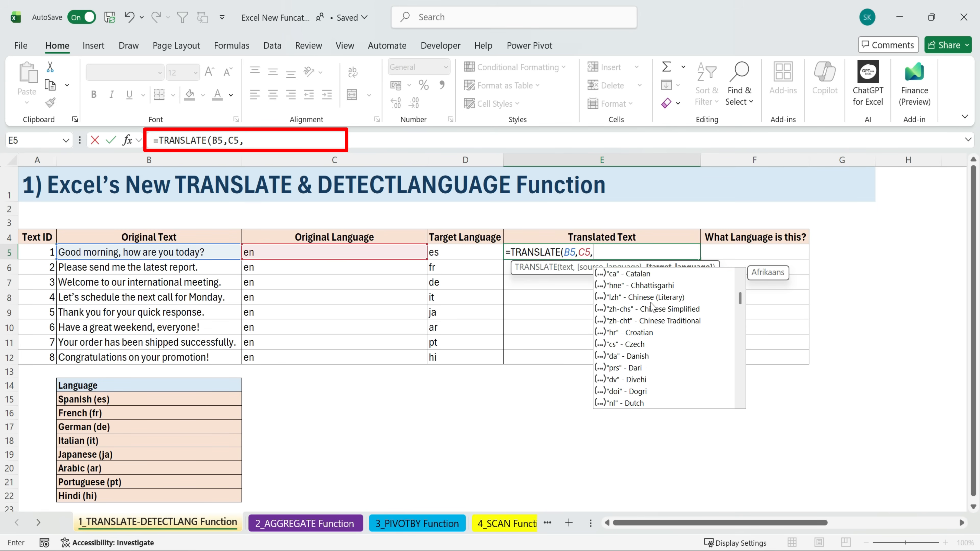
click(470, 252)
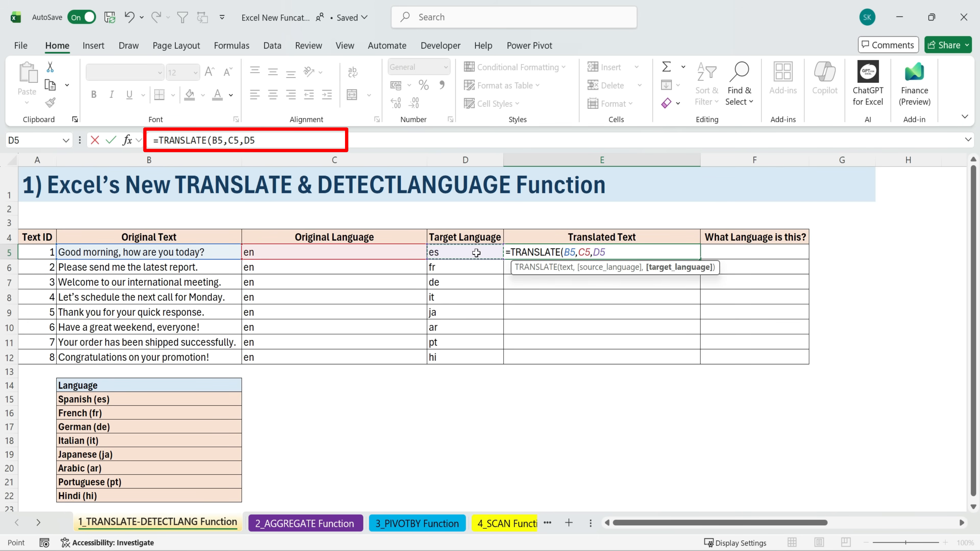
key(Return)
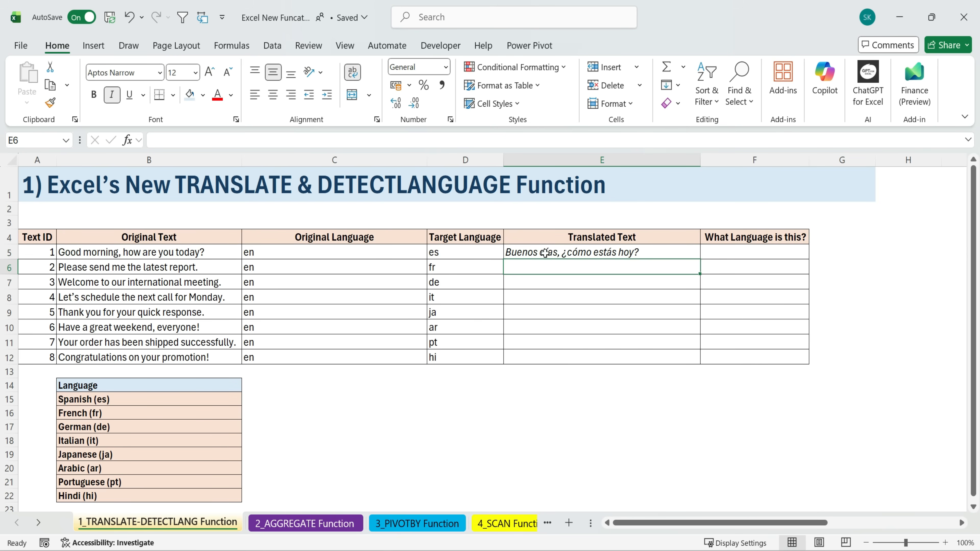
Fill the TRANSLATE formula from E5 down through E12 to translate every row of the table
click(463, 251)
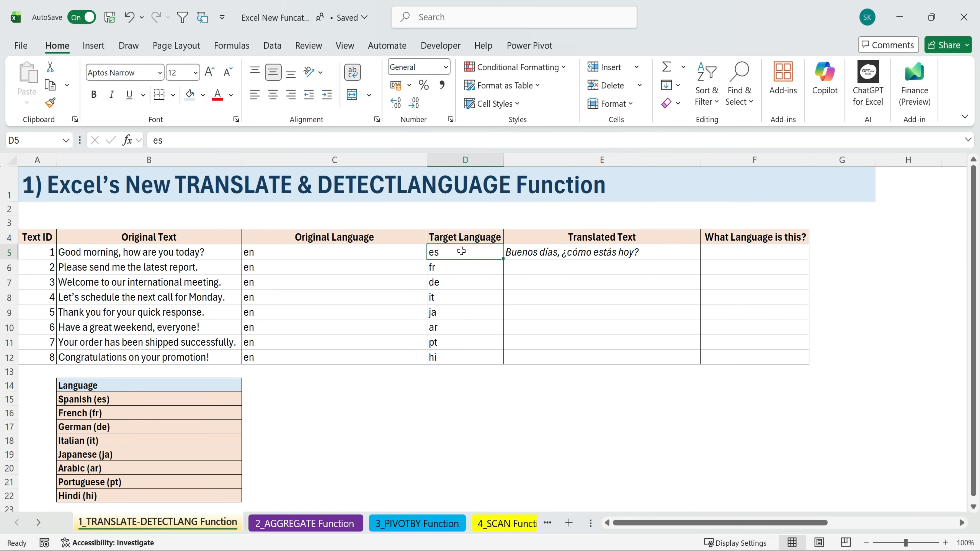
click(73, 402)
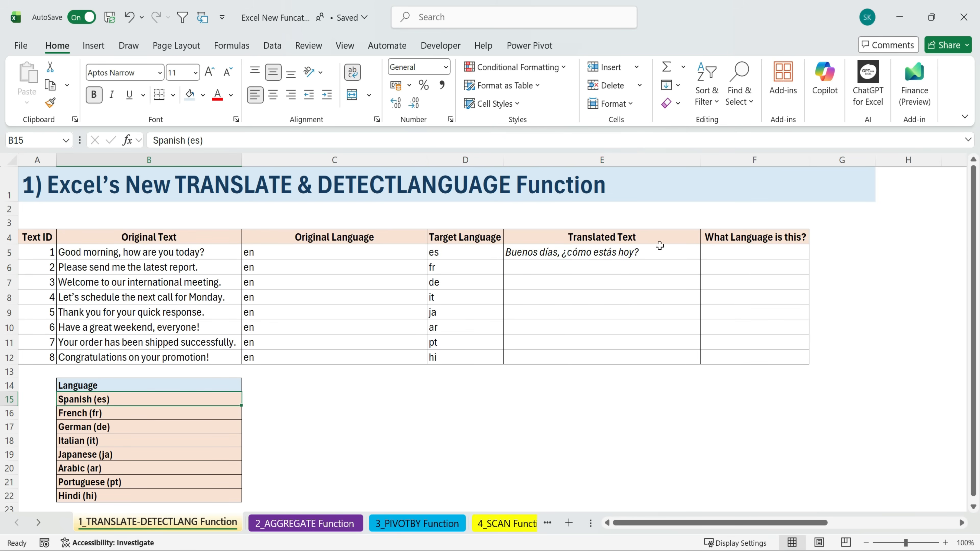
click(666, 249)
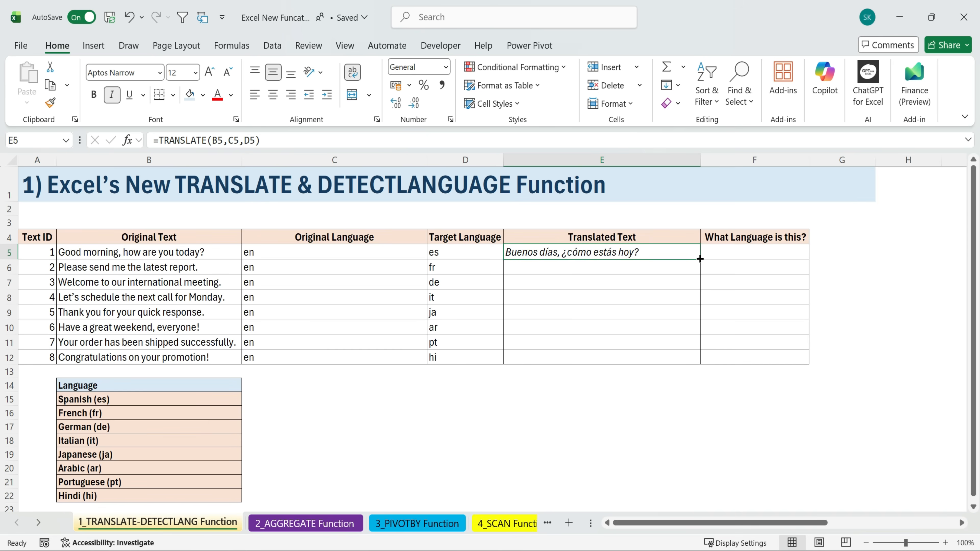
double_click(699, 259)
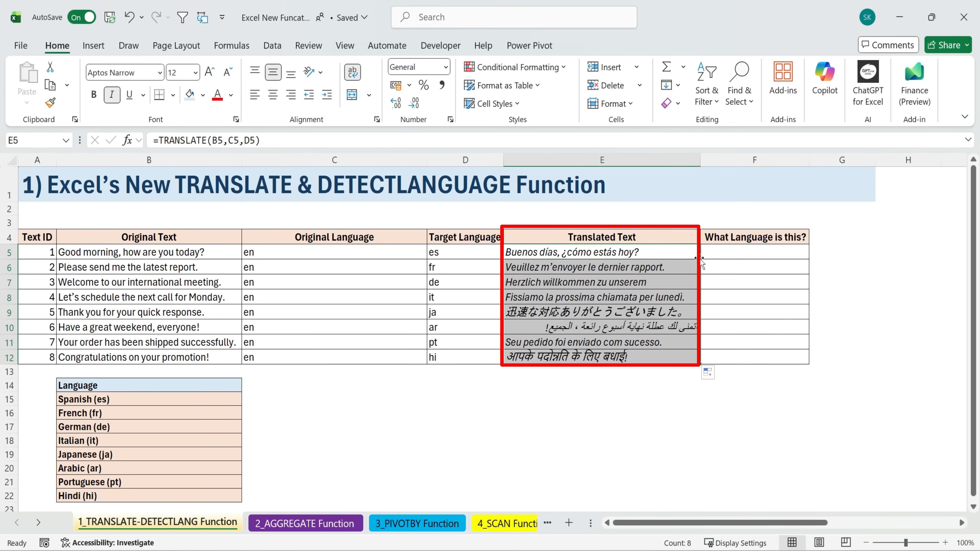
Examine the translated texts in E5:E12 against their original rows, and the DETECTLANGUAGE name in the sheet title
click(570, 380)
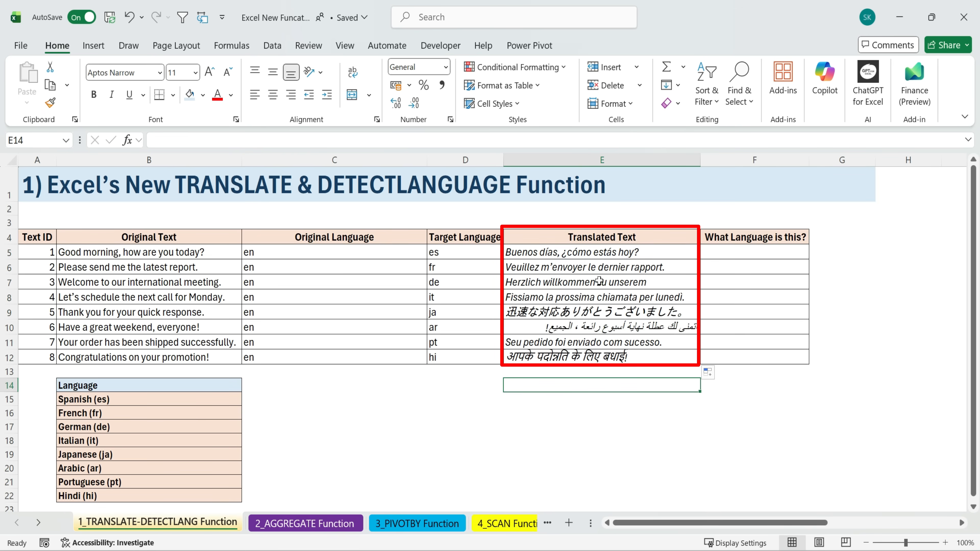
drag(609, 247, 608, 355)
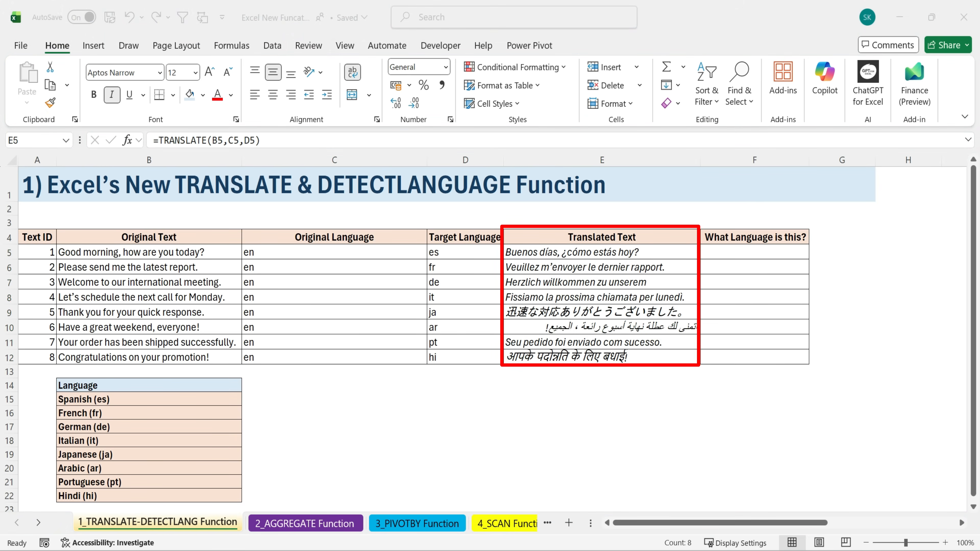
drag(82, 327, 461, 313)
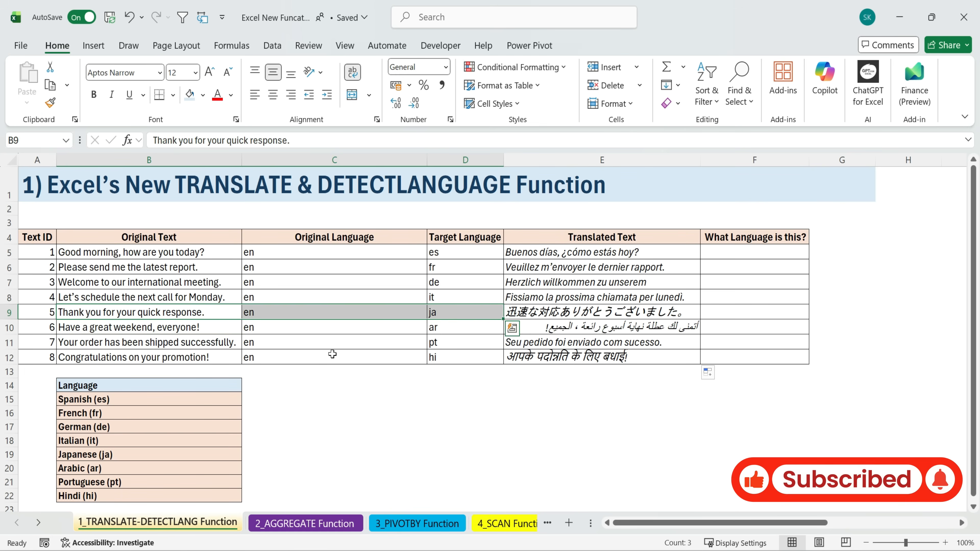
drag(92, 358, 539, 362)
click(145, 497)
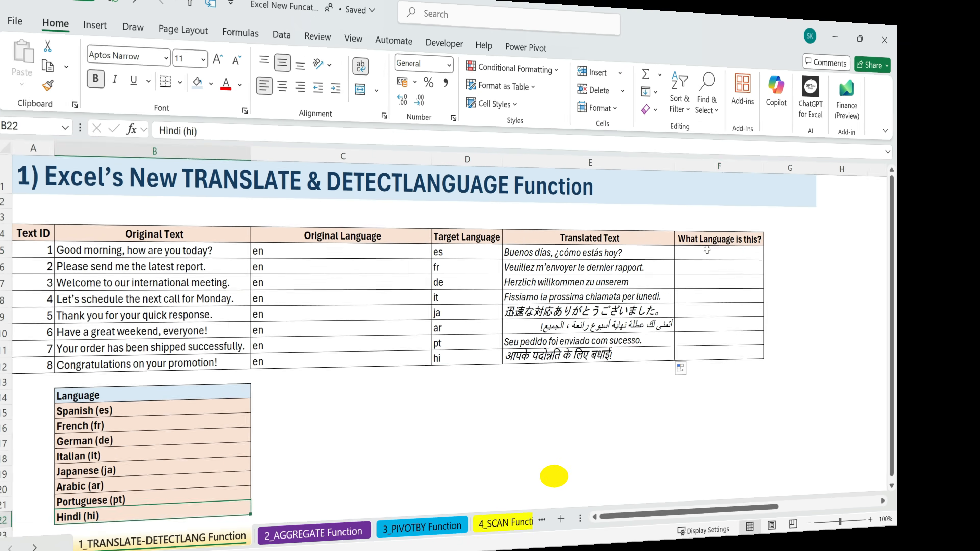
click(741, 252)
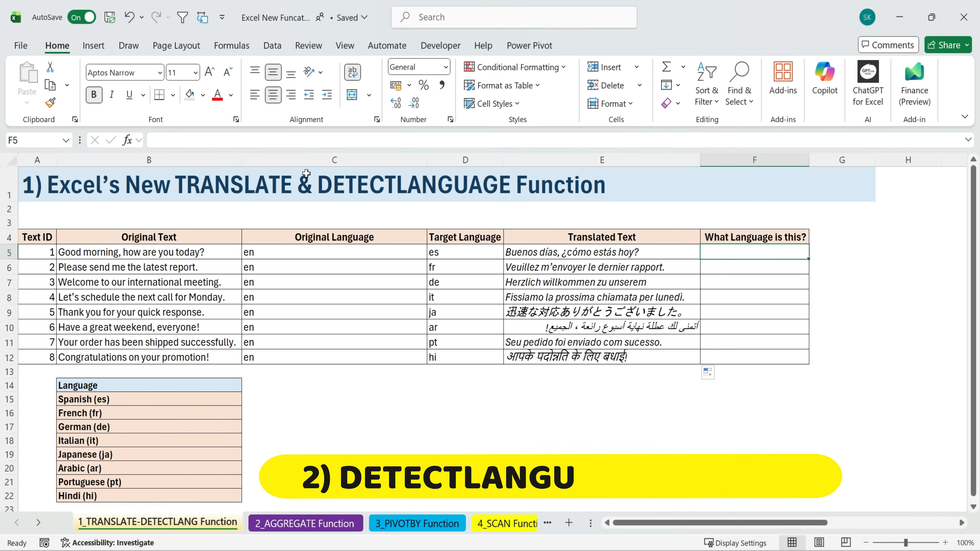
double_click(319, 181)
drag(310, 186, 502, 185)
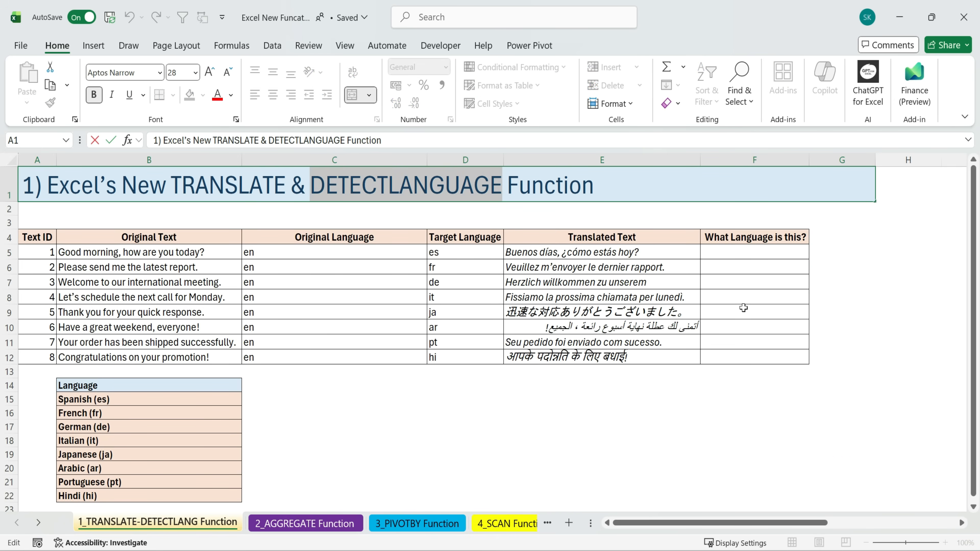
click(759, 237)
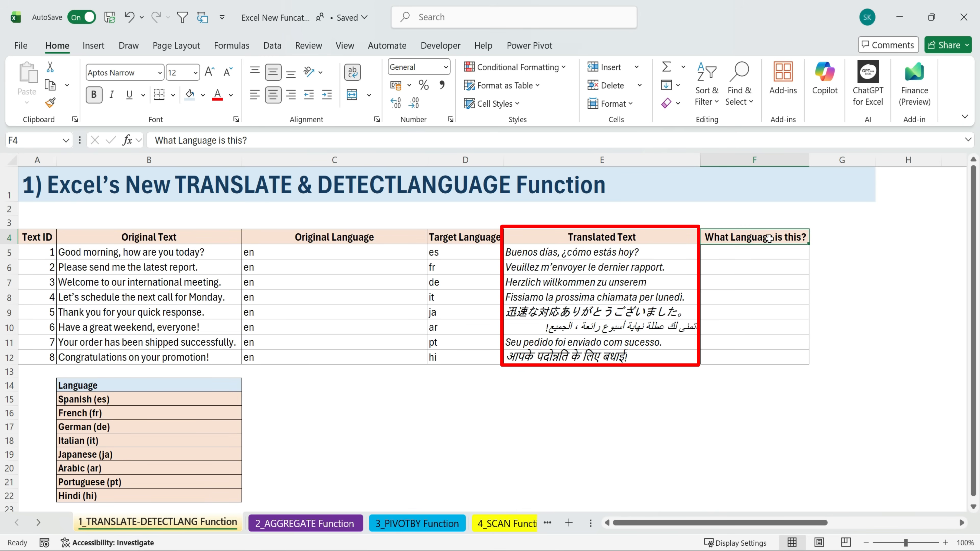
Enter =DETECTLANGUAGE(E5) in F5 to identify the language of the first translated text
click(741, 251)
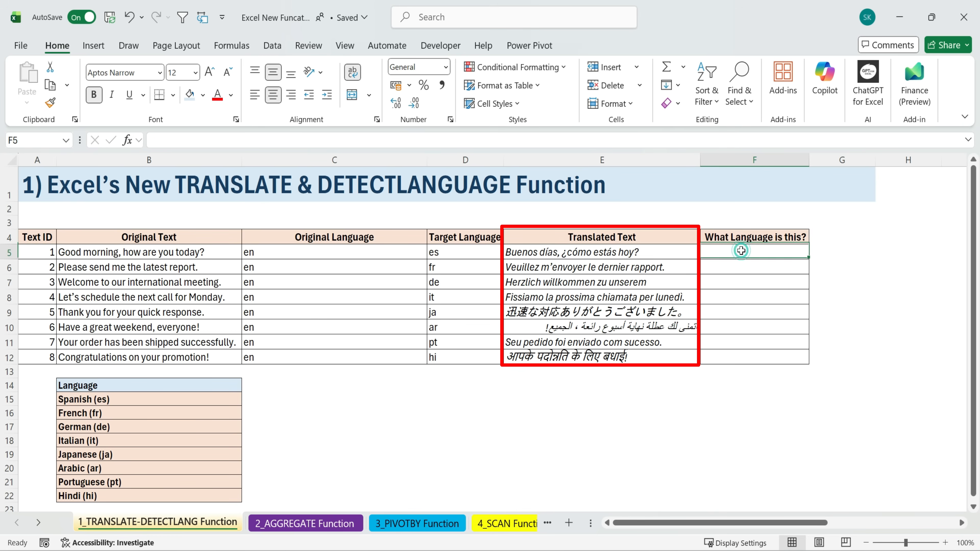
text(=)
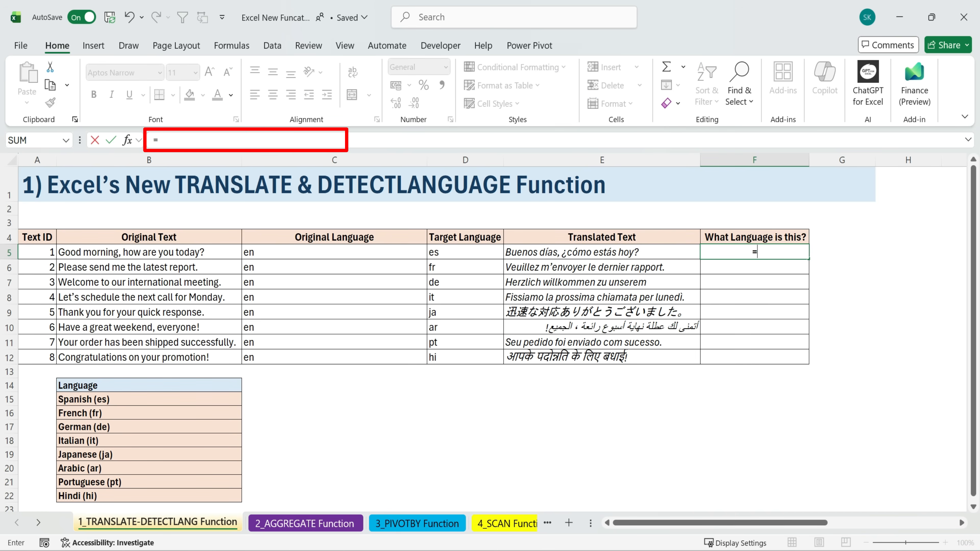
text(de)
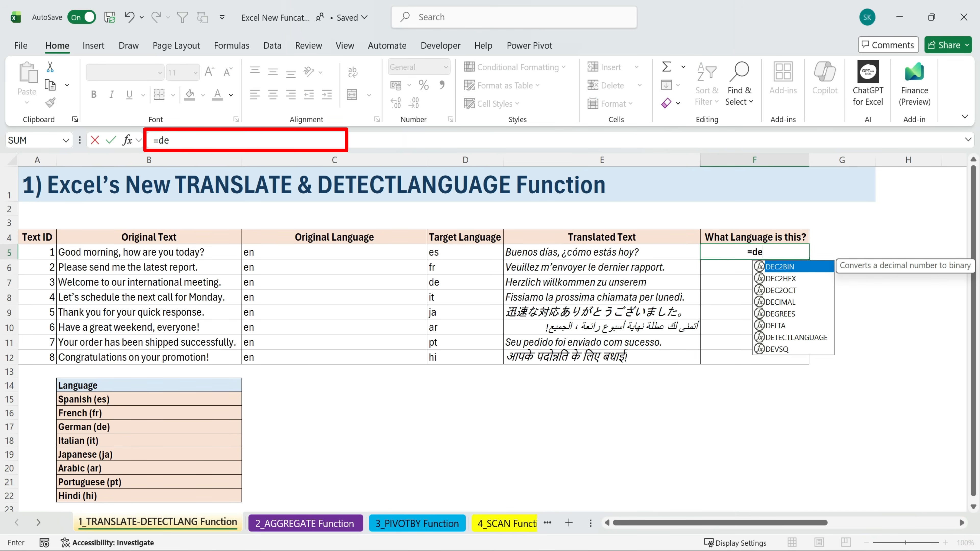
double_click(825, 337)
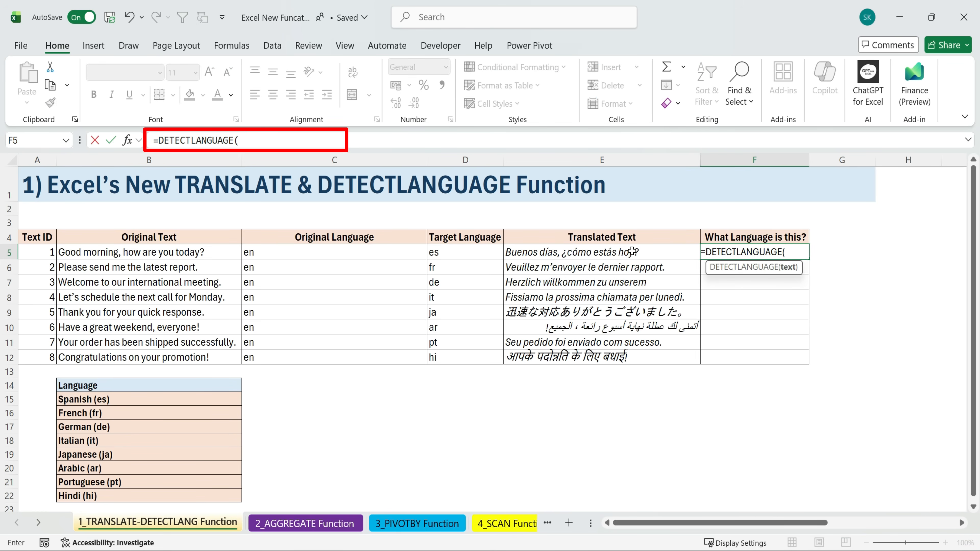
click(633, 249)
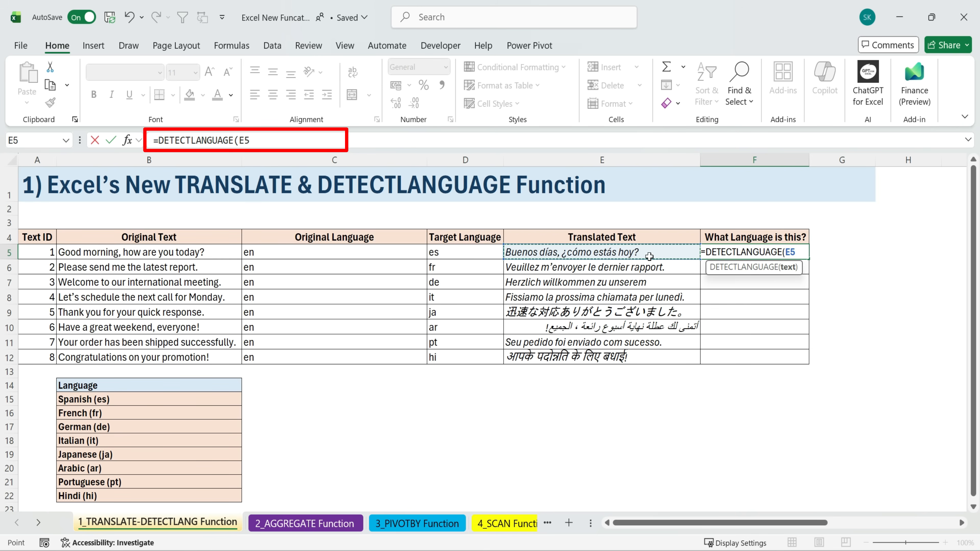
key(Return)
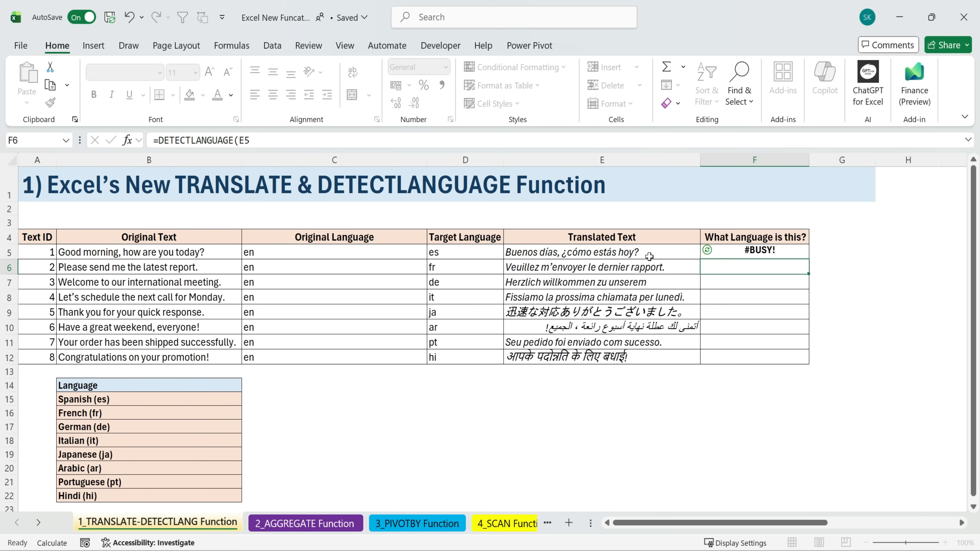
Fill the DETECTLANGUAGE formula from F5 down through F12 and compare the codes with the target languages in D5:D12
click(776, 250)
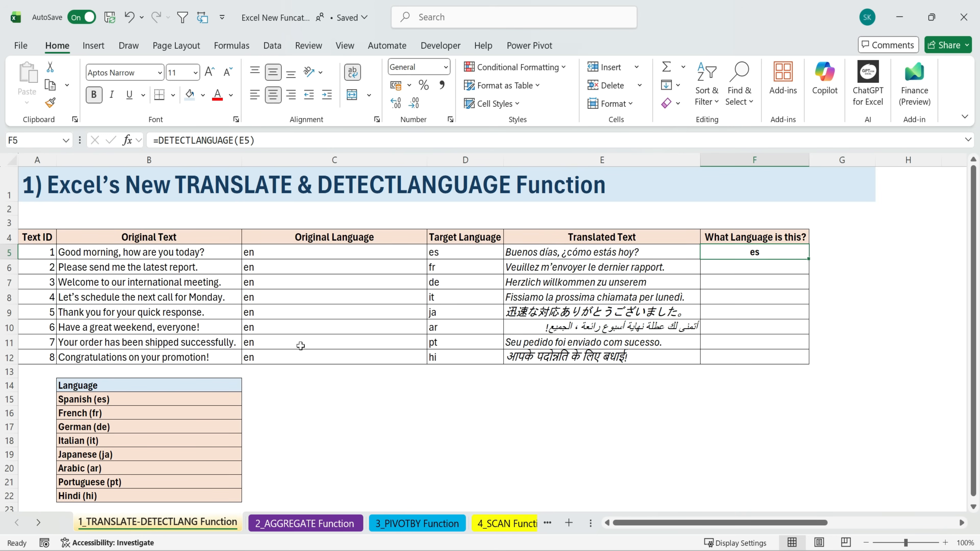
click(112, 400)
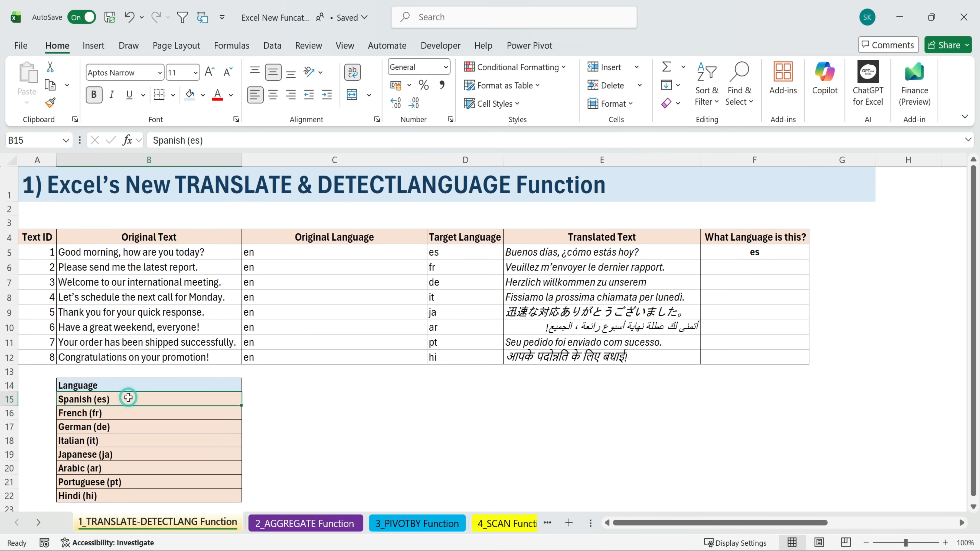
click(791, 255)
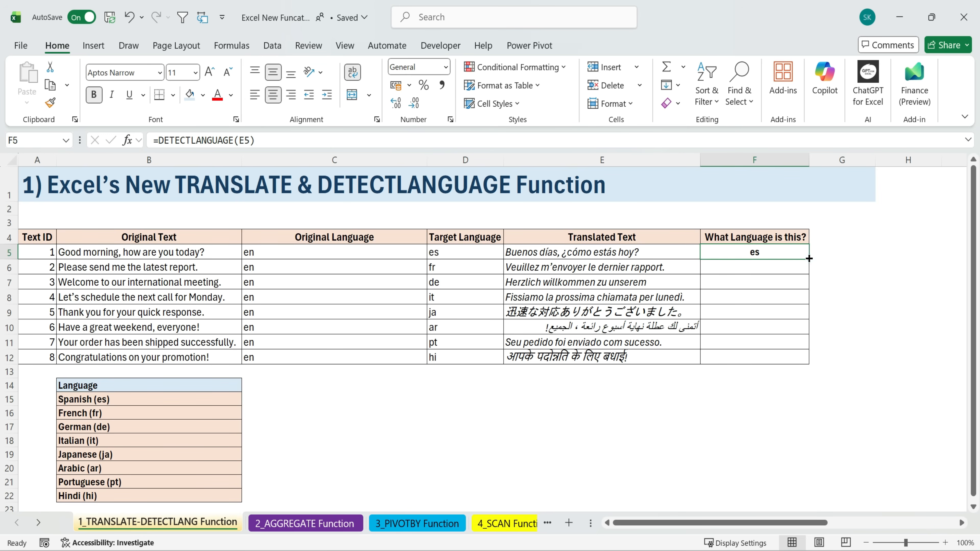
double_click(809, 258)
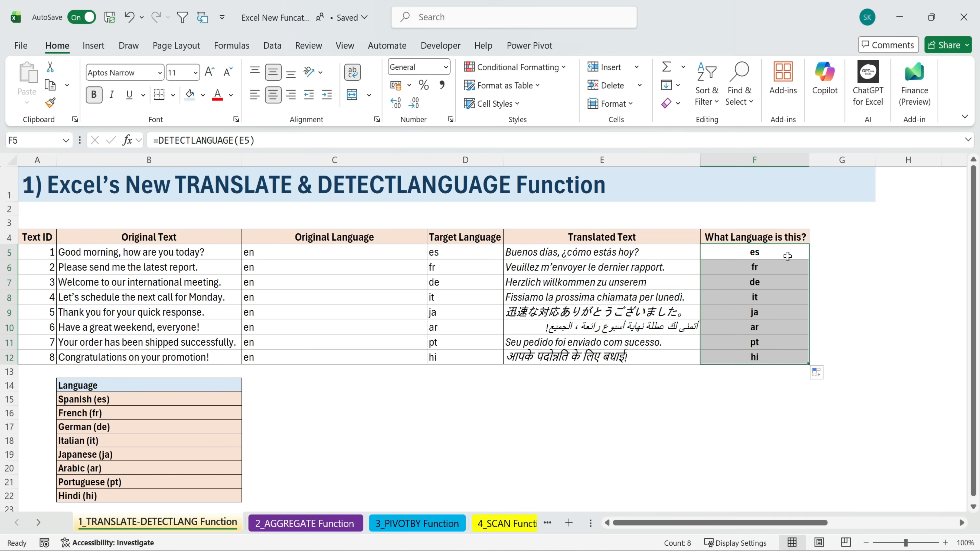
drag(468, 252, 466, 355)
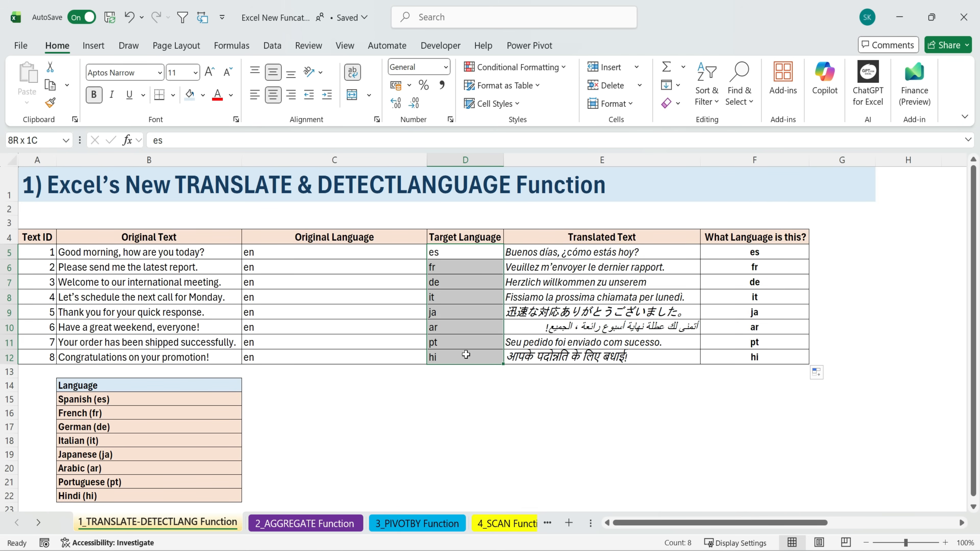
Compare the detected codes in F5:F12 with the target codes and the language list in B15:B22
ctrl+drag(786, 250, 783, 357)
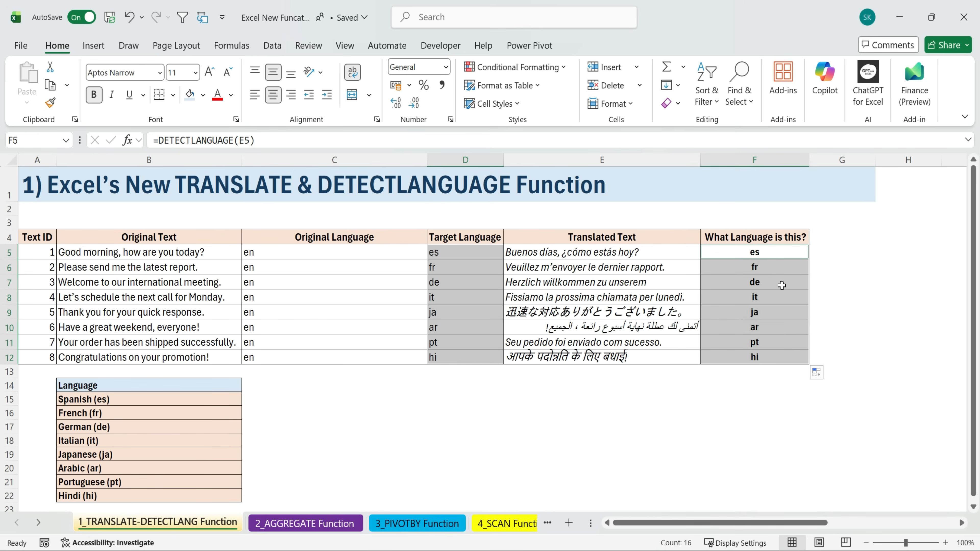
drag(129, 399, 132, 504)
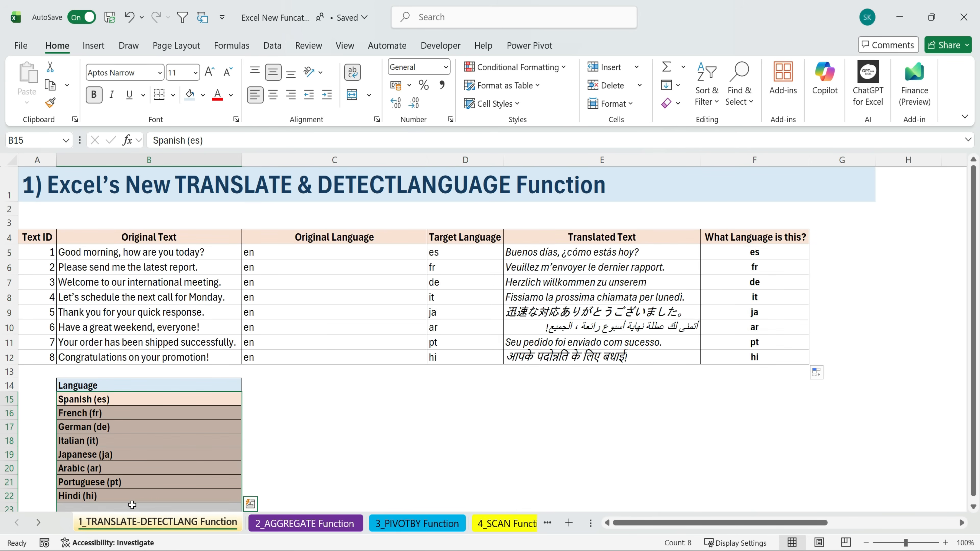
click(140, 398)
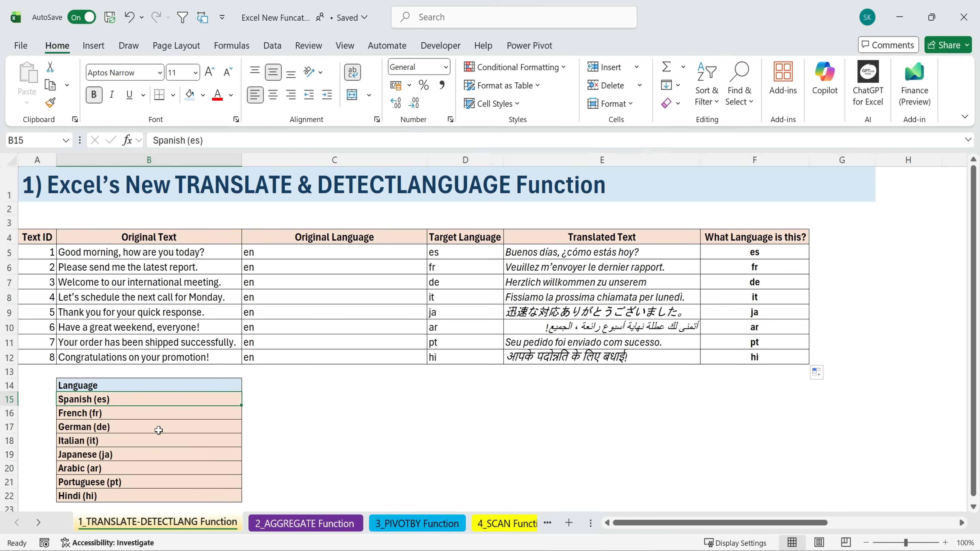
click(153, 416)
drag(149, 399, 154, 498)
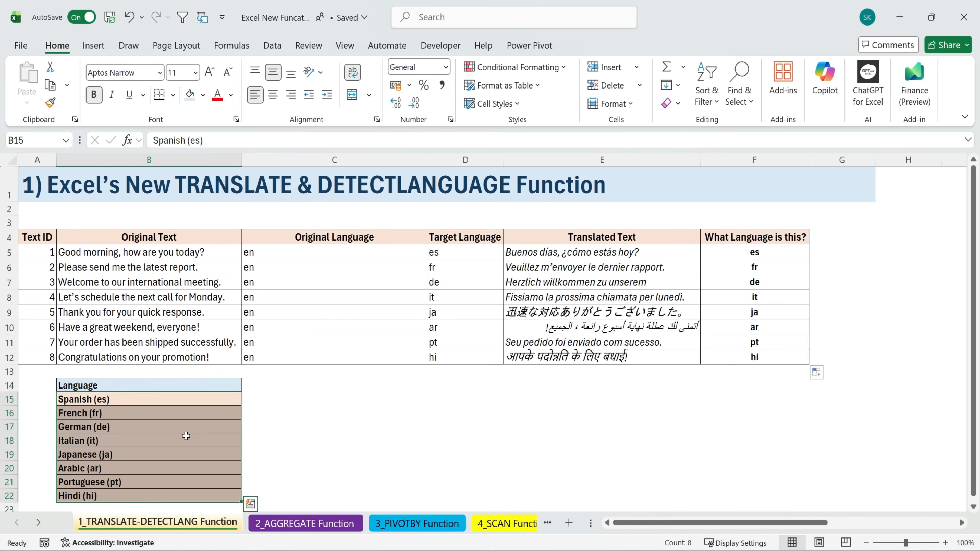
click(418, 417)
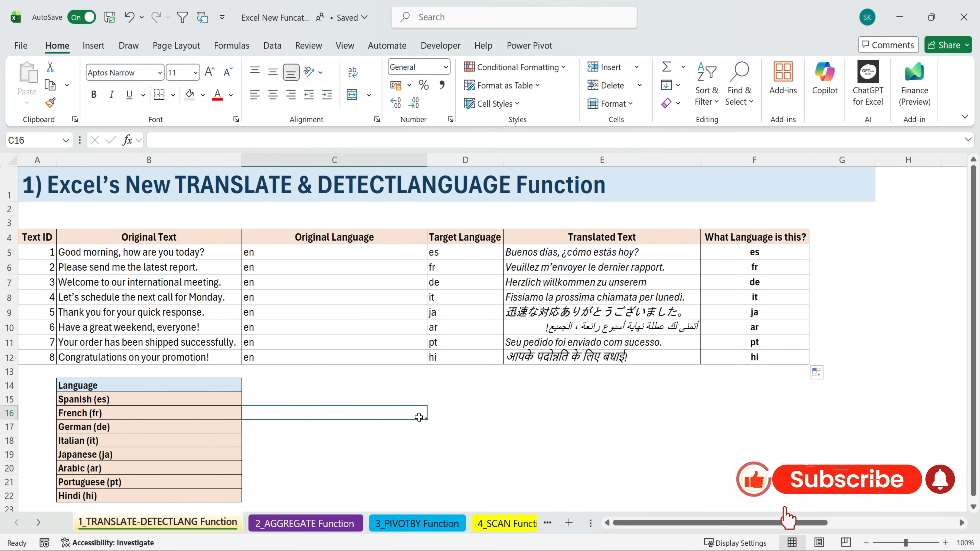
click(87, 205)
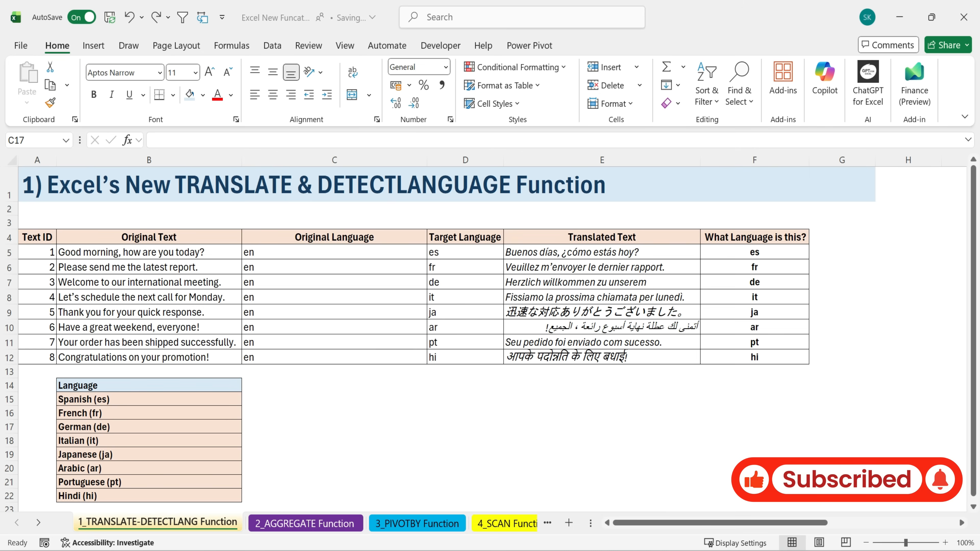
Open the 2_AGGREGATE Function sheet and look over its title and sales data
click(304, 523)
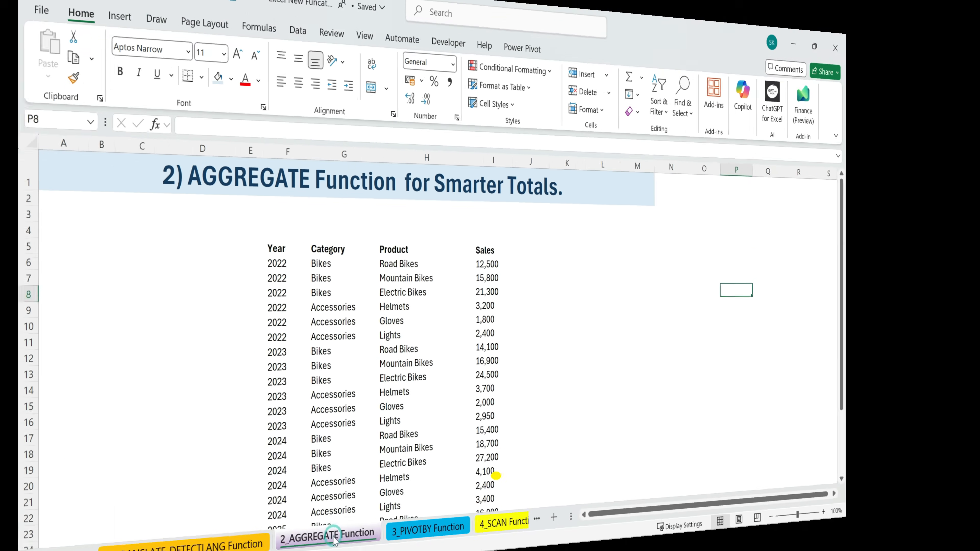
drag(133, 210, 596, 487)
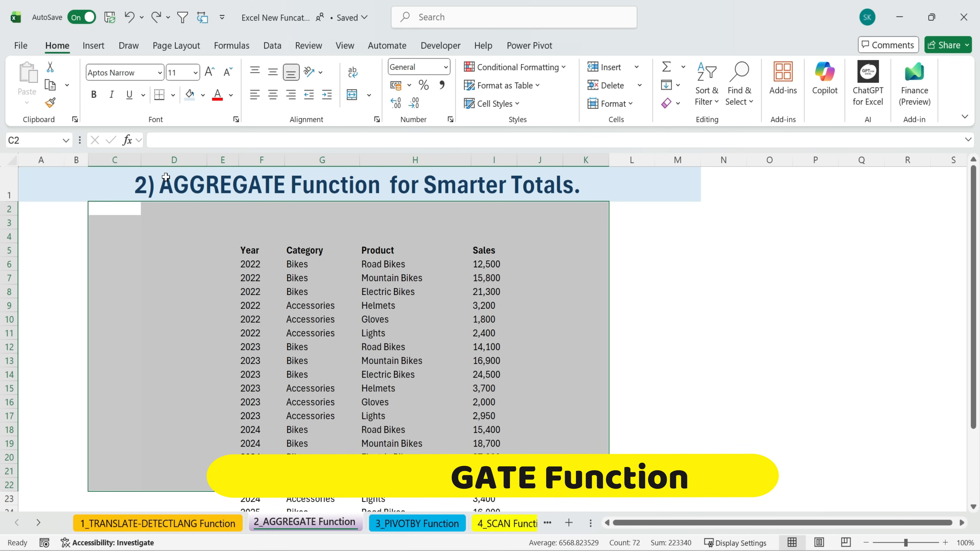
click(174, 188)
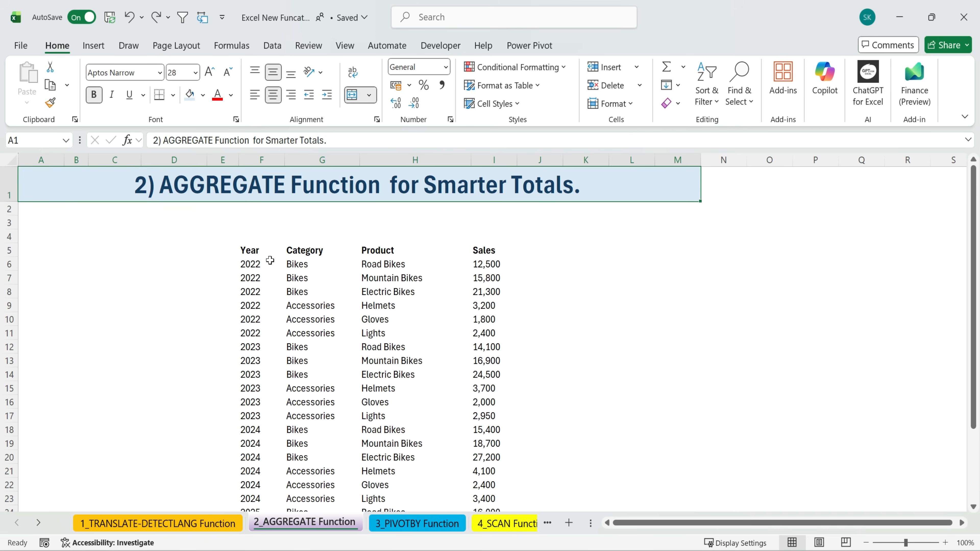
Format the sales data starting at F5 as a table with headers, using the dark teal Medium style with light blue banding
click(255, 250)
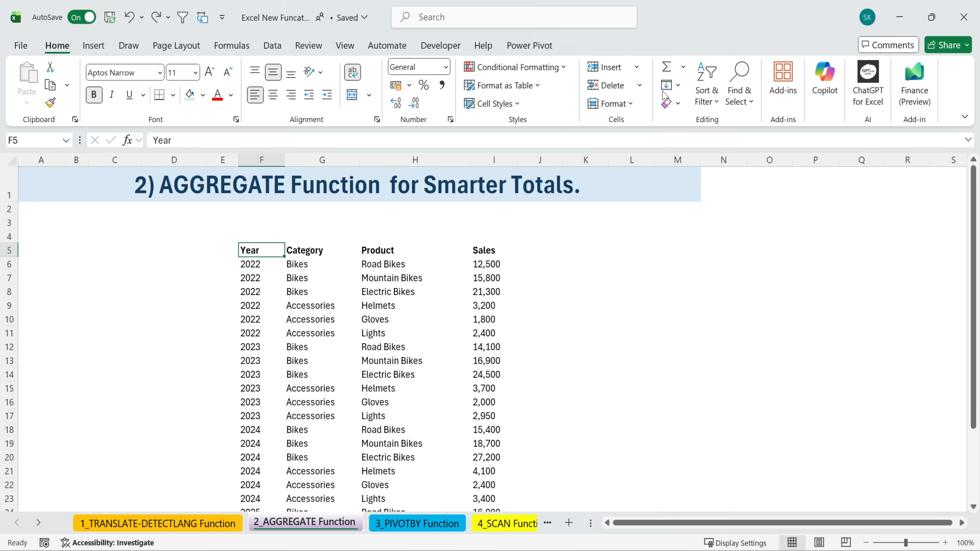
click(504, 89)
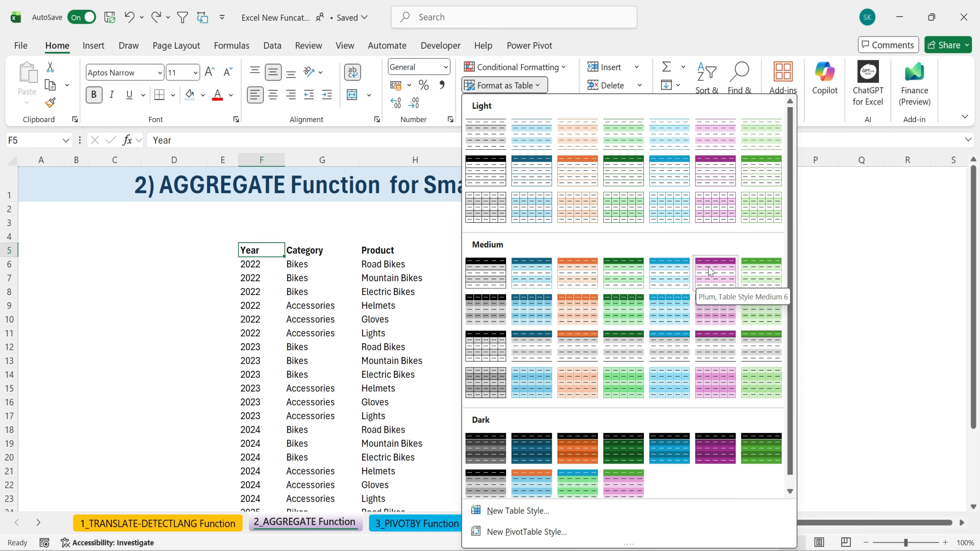
click(536, 278)
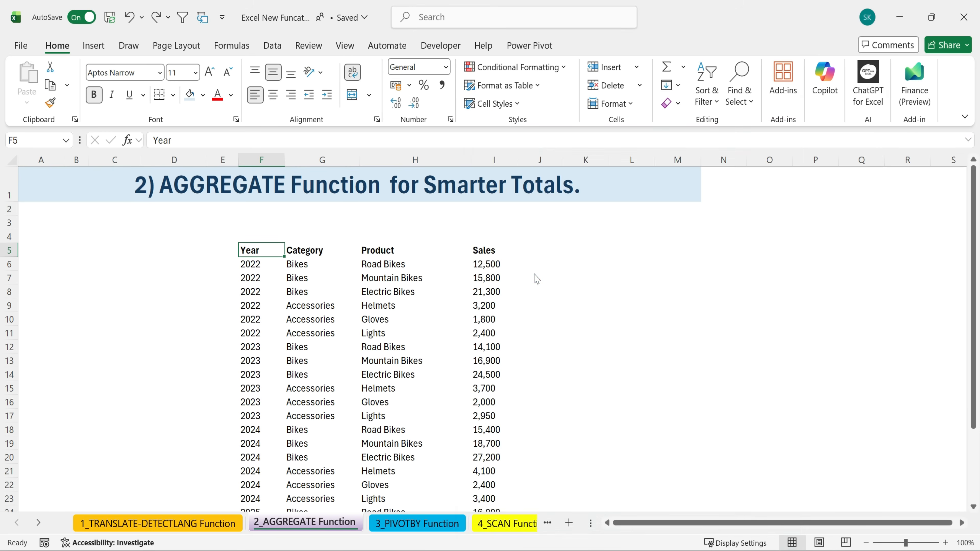
click(384, 305)
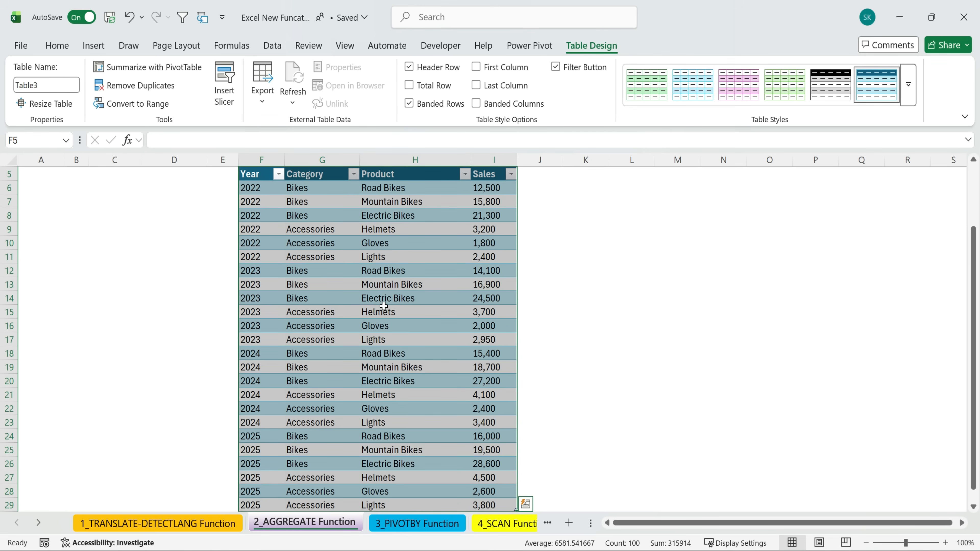
scroll(383, 305, up, 2)
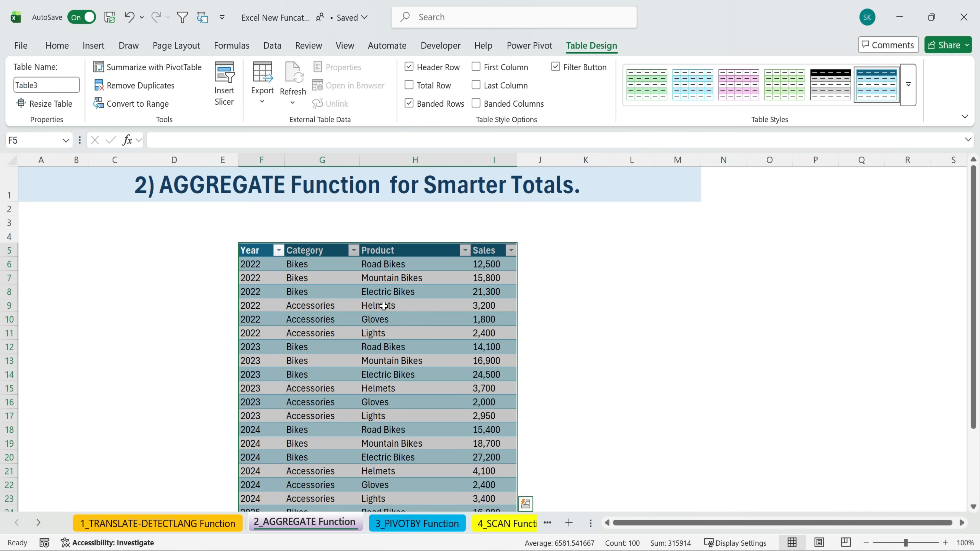
Inspect the filter options of the table's Year column without applying a filter
click(279, 250)
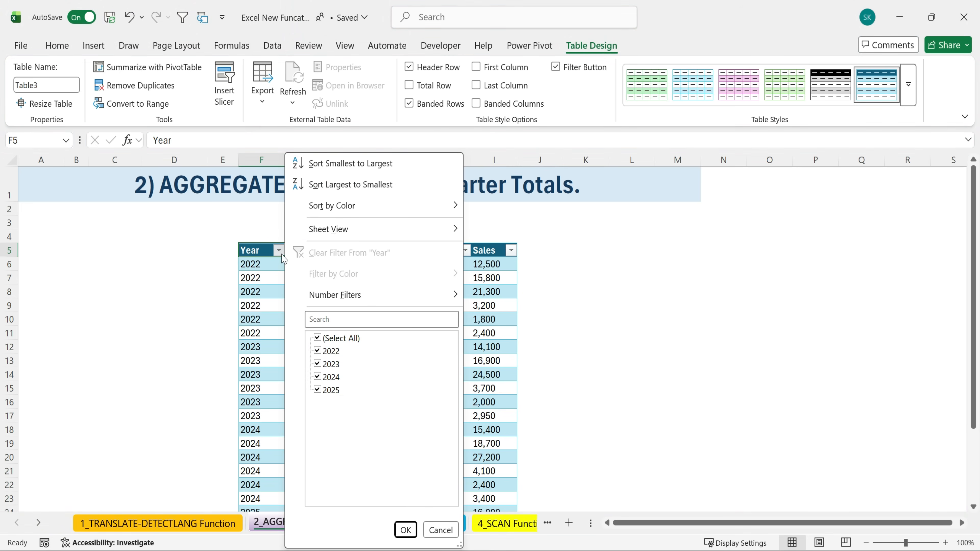
click(488, 339)
click(324, 282)
Add a total row to the sales table and keep Sum as the Sales column's total
scroll(359, 291, down, 5)
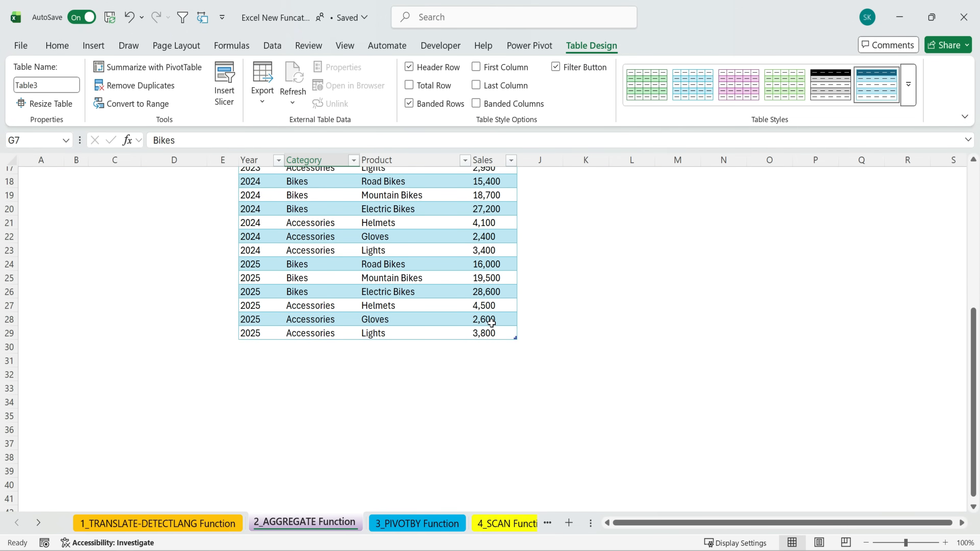
click(492, 321)
click(410, 87)
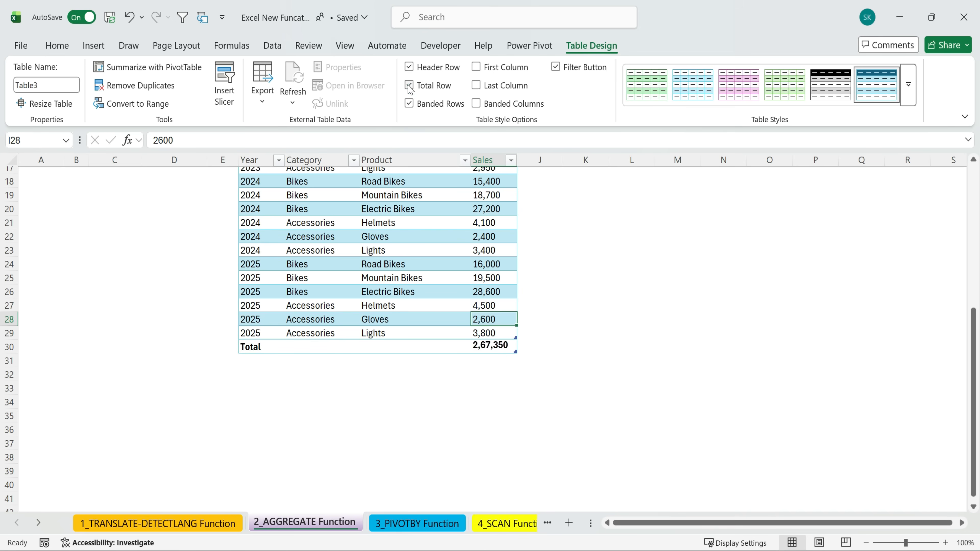
click(497, 347)
click(523, 348)
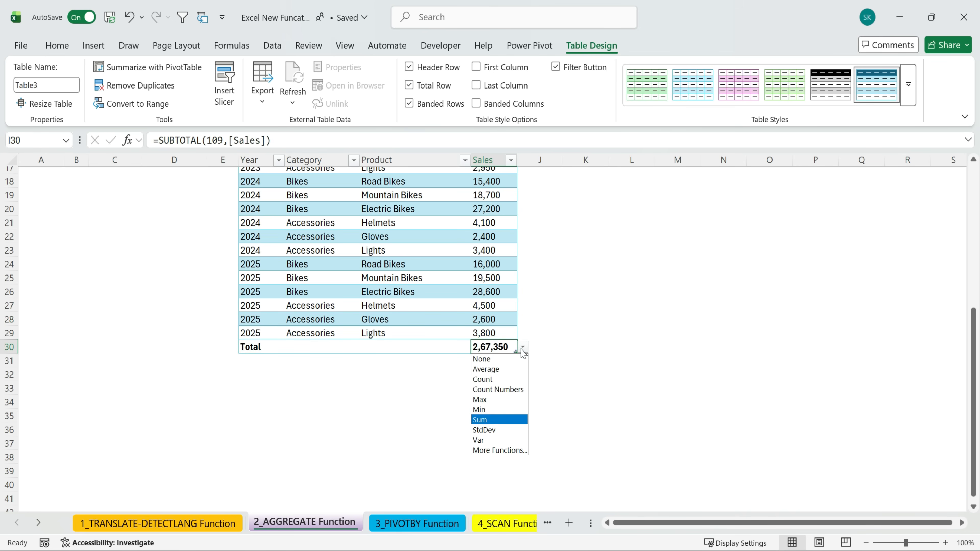
click(492, 419)
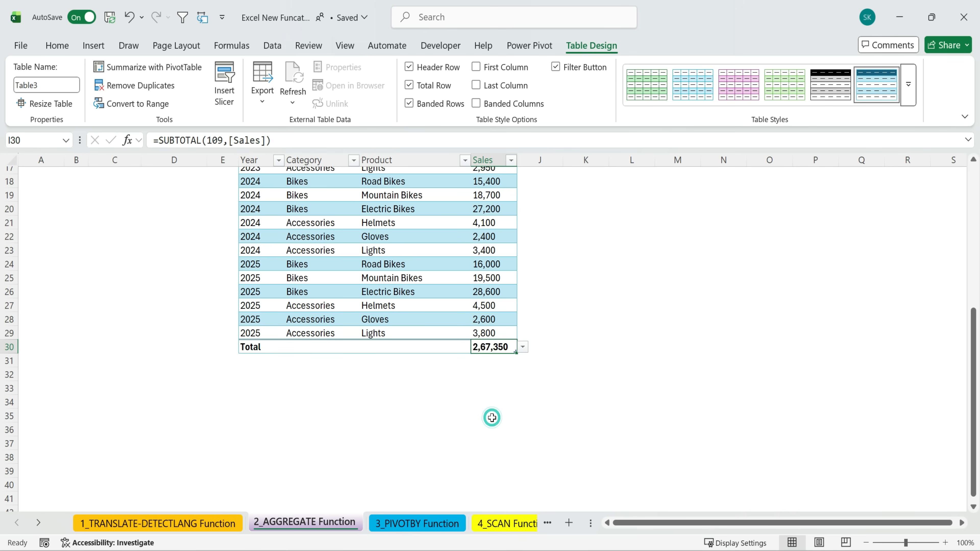
Change the Sales total's calculation to Max, Min and Average in turn, ending with Count
click(521, 348)
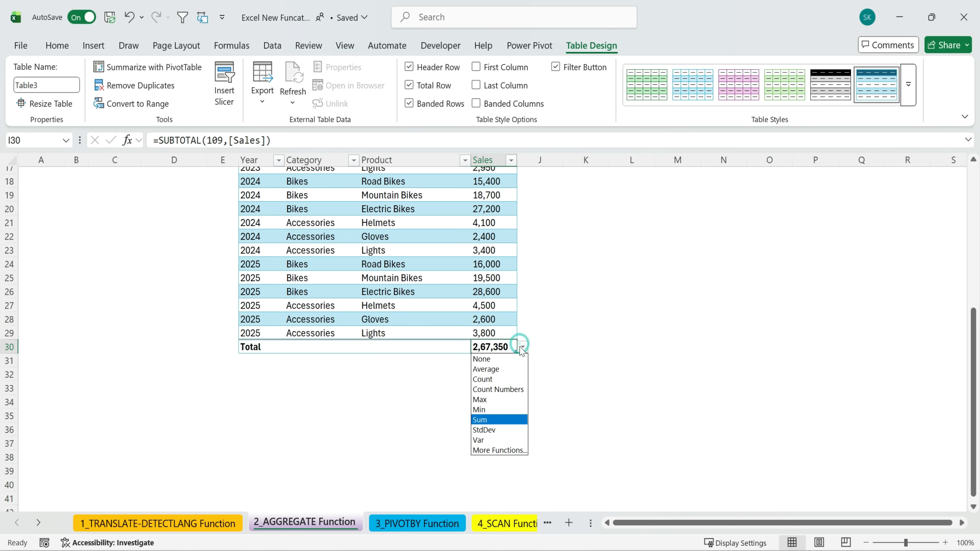
click(486, 399)
click(523, 347)
click(487, 410)
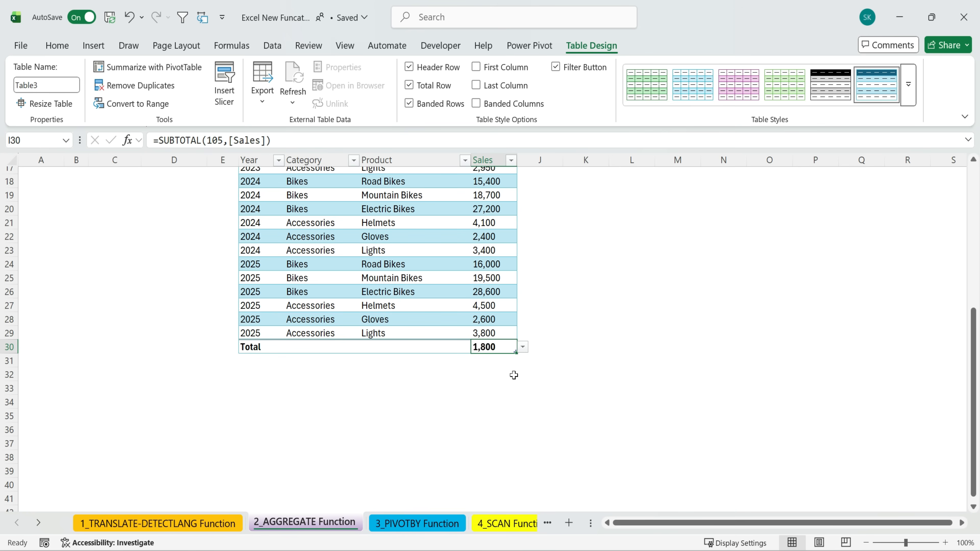
click(523, 348)
click(486, 368)
click(523, 347)
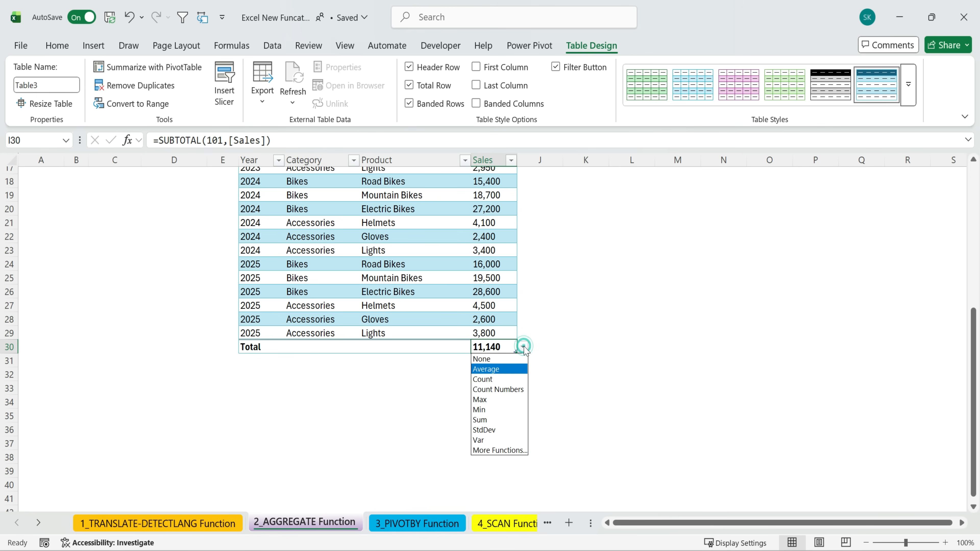
click(497, 378)
Start an AGGREGATE formula in I3 above the Sales column with function number 9 - SUM
scroll(503, 372, up, 5)
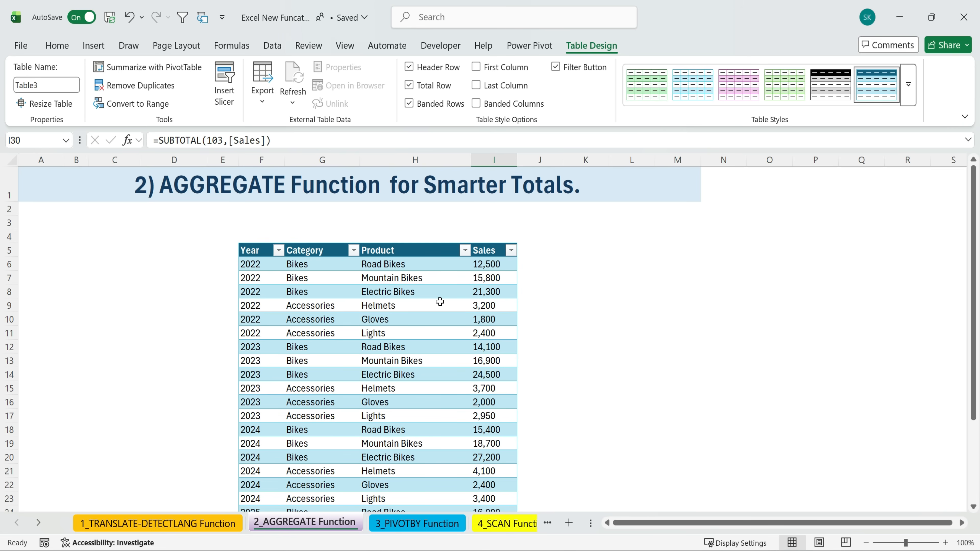
scroll(525, 356, down, 3)
scroll(484, 412, up, 3)
scroll(540, 339, down, 5)
scroll(527, 399, up, 5)
click(488, 226)
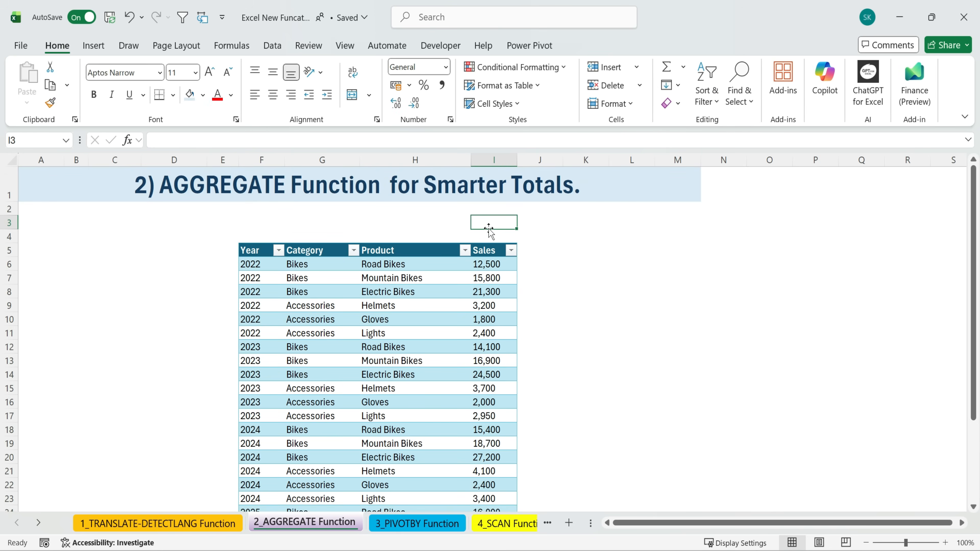
text(=)
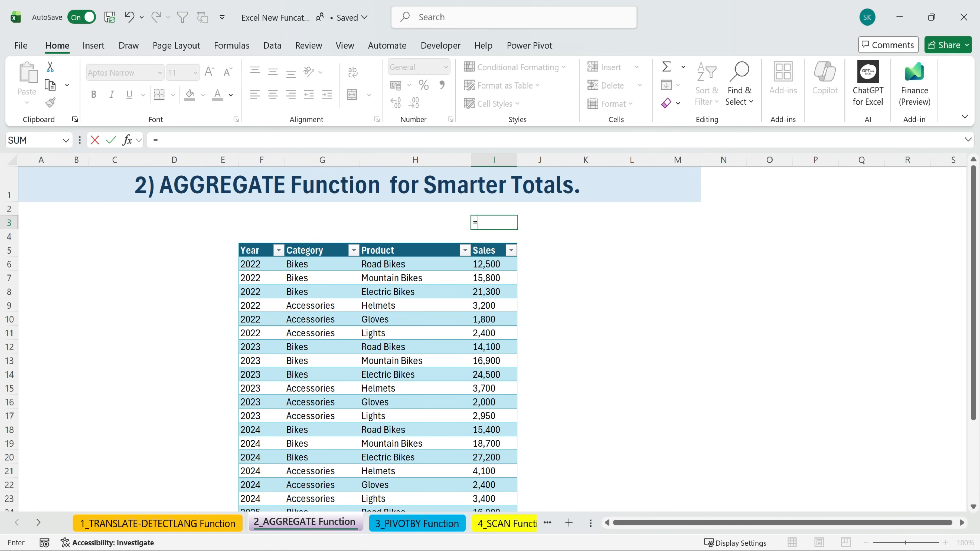
text(a)
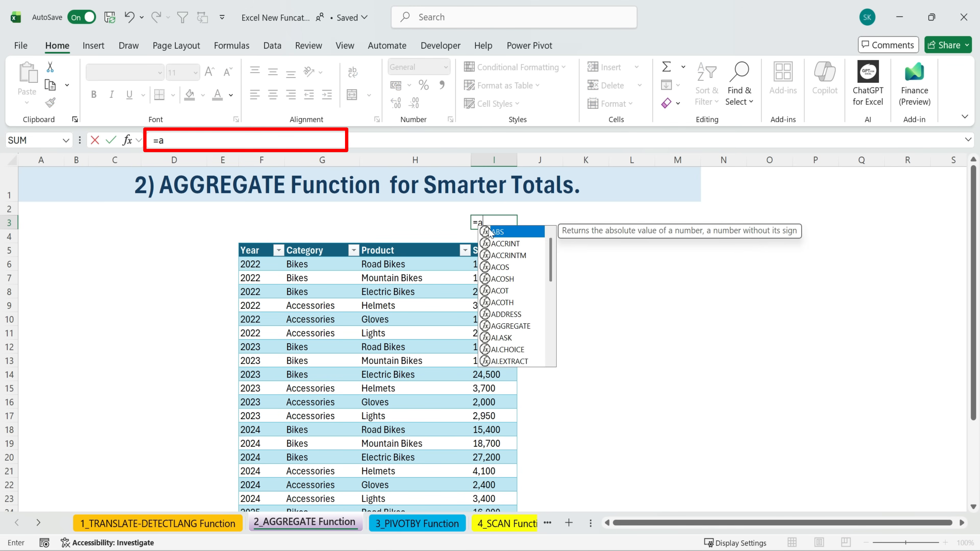
text(g)
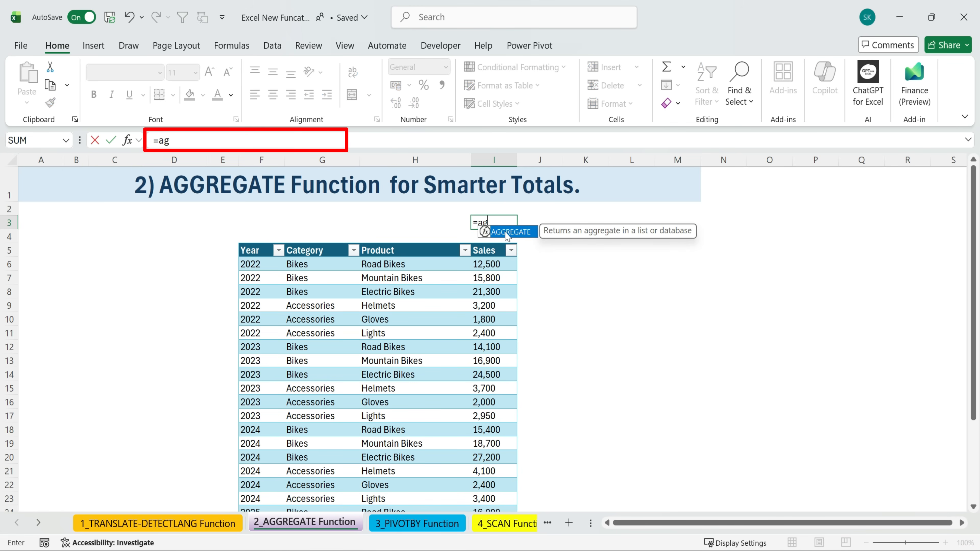
double_click(507, 233)
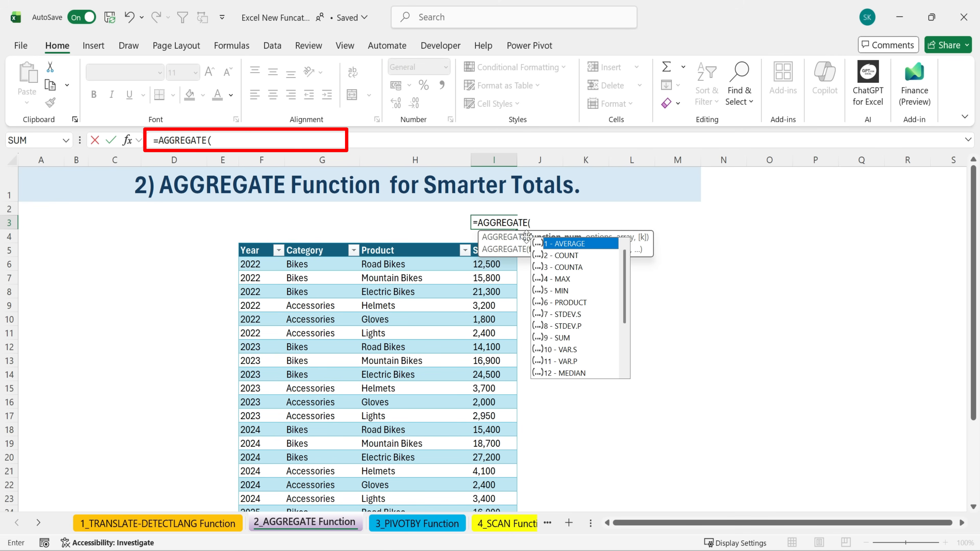
click(566, 338)
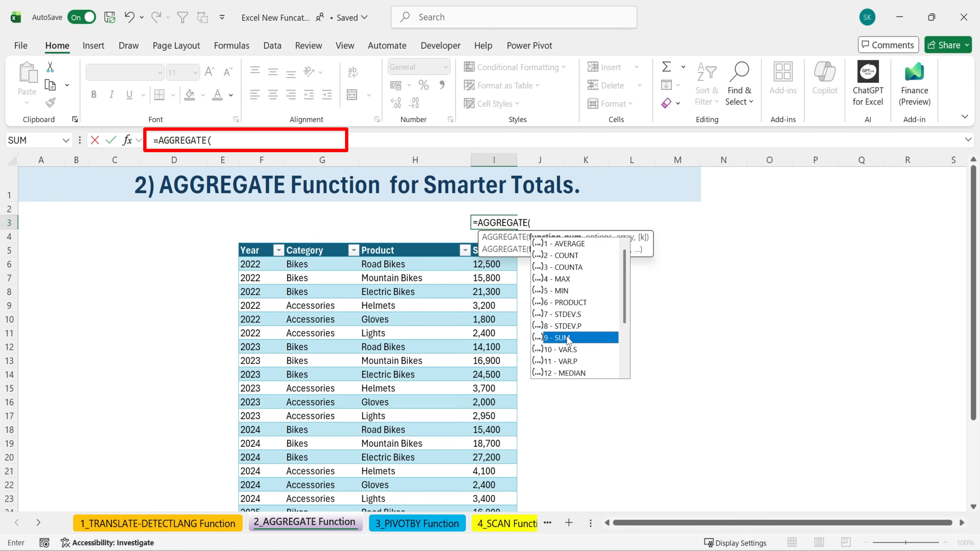
double_click(567, 338)
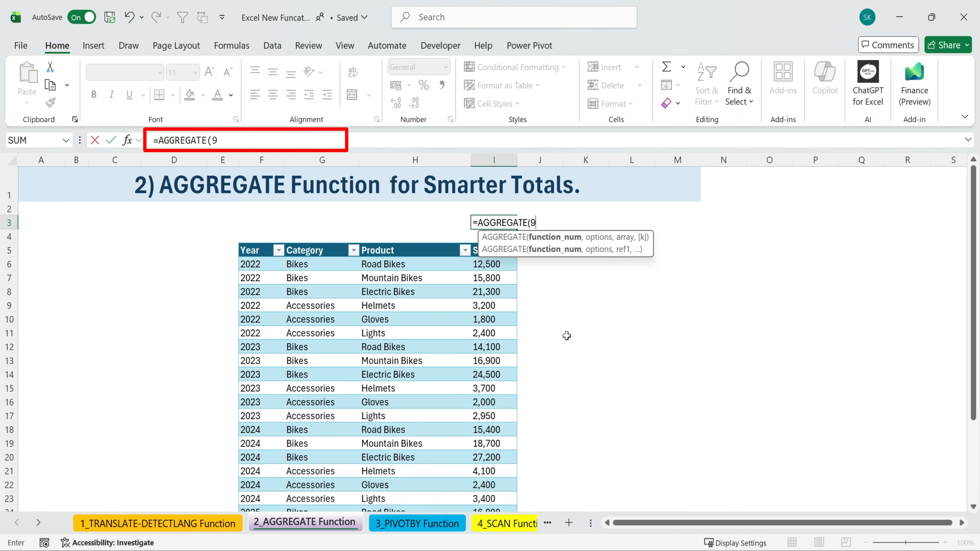
Complete the AGGREGATE formula in I3 with option 1 - Ignore hidden rows, nested SUBTOTAL and AGGREGATE functions, and the range Table3[Sales]
text(,)
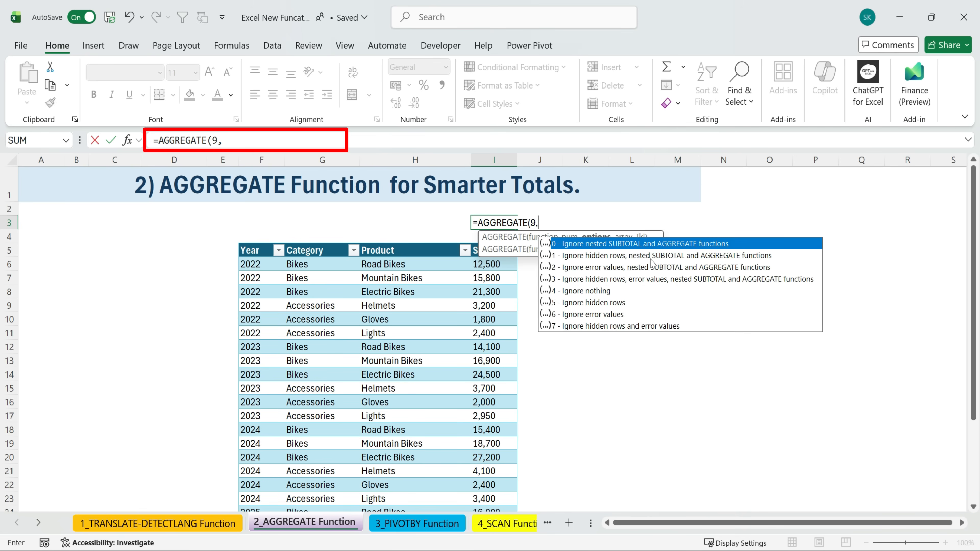
double_click(715, 256)
text(,)
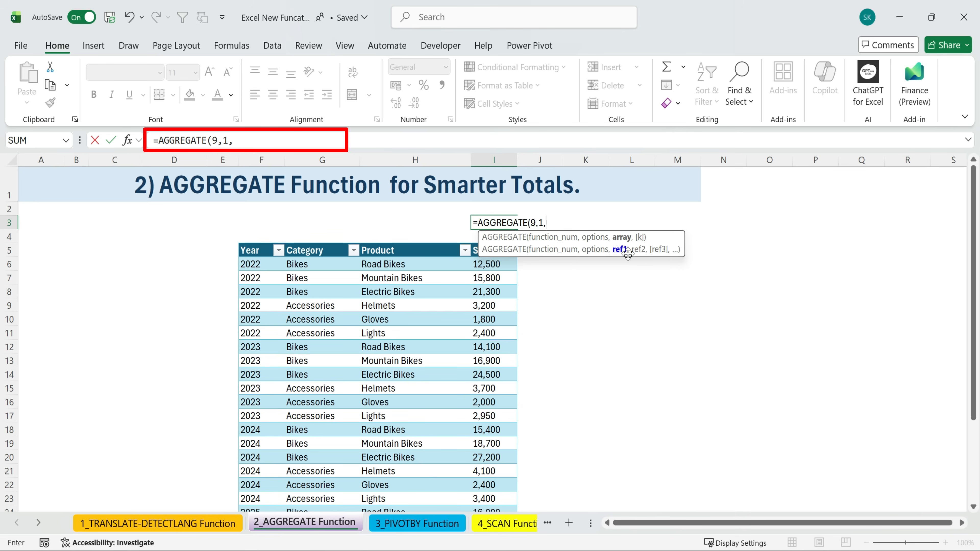
drag(628, 253, 709, 226)
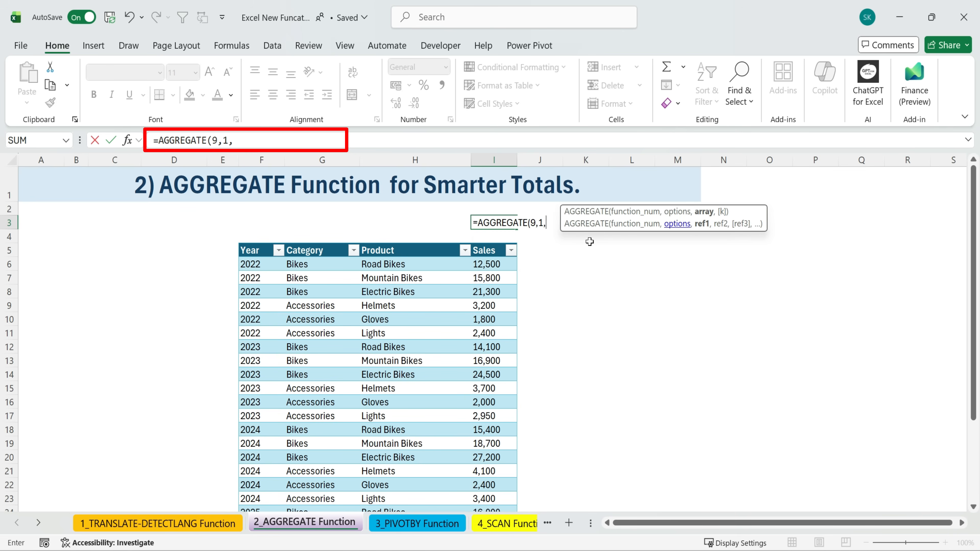
click(499, 243)
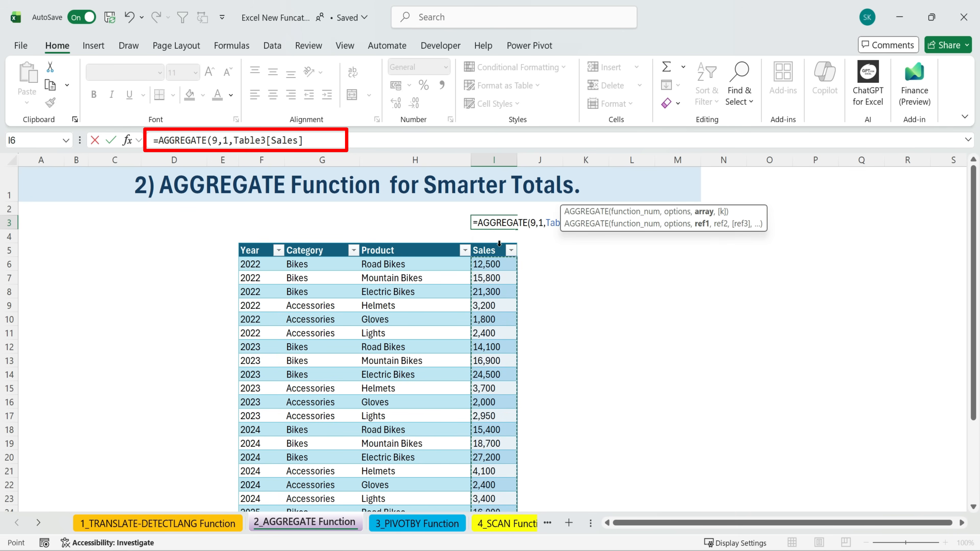
drag(742, 211, 766, 251)
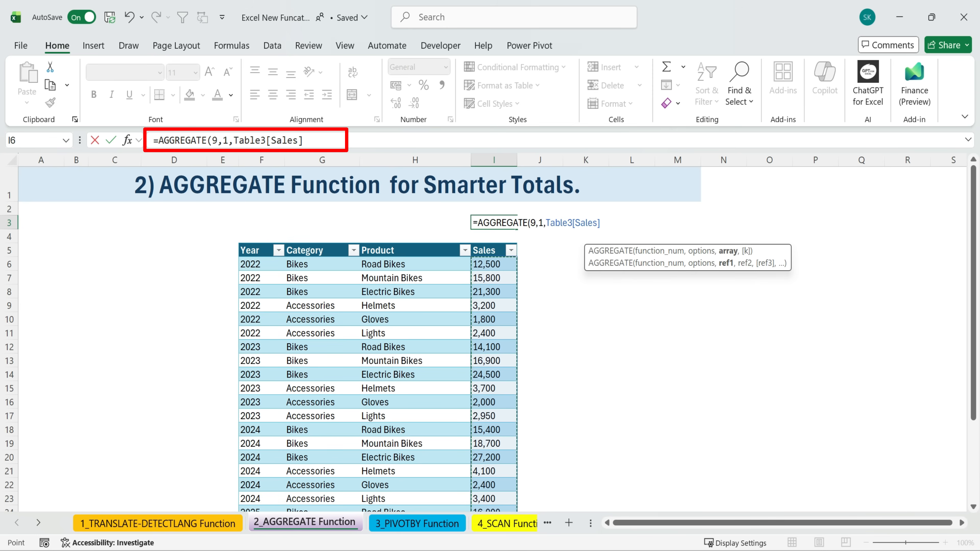
text())
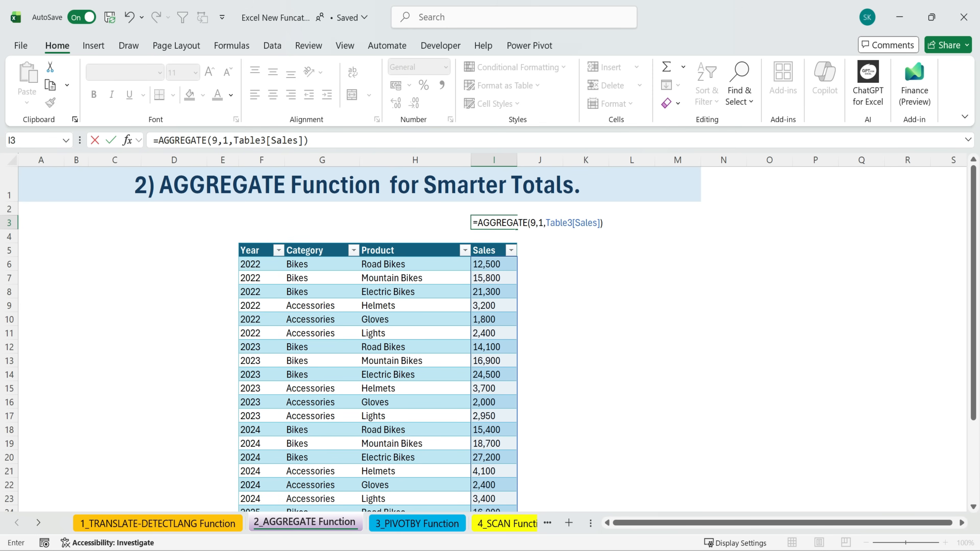
key(Return)
Label the formula result by entering Total in H3 and make the label bold
click(459, 222)
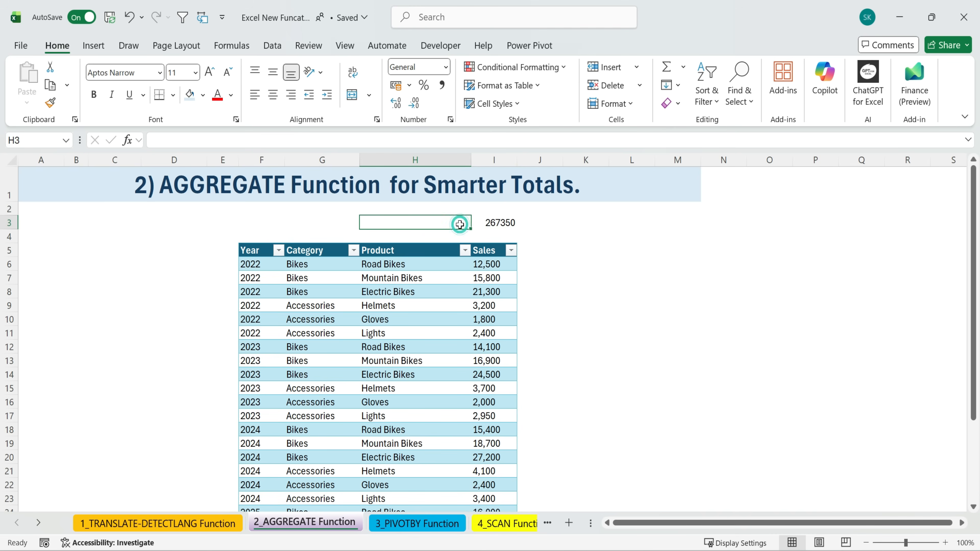
text(Total)
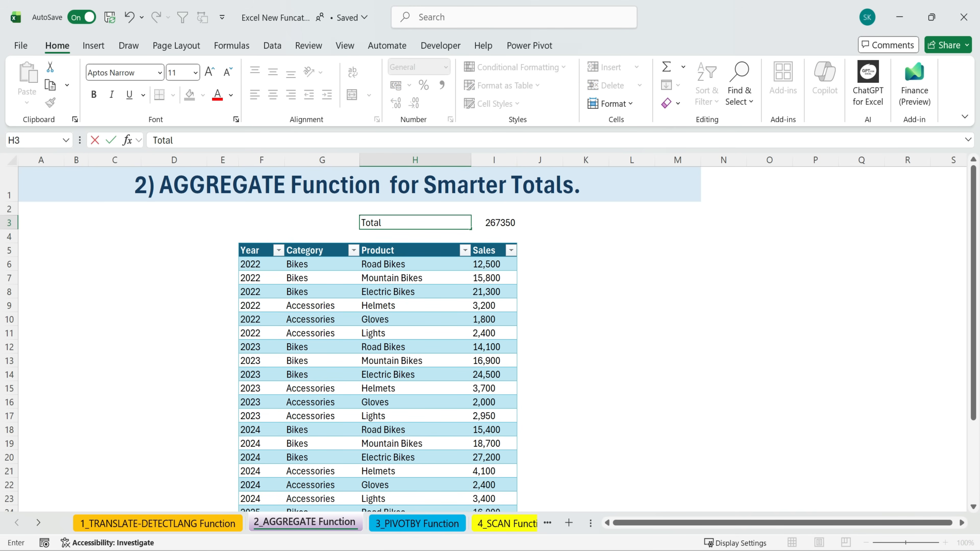
key(F2)
key(shift+Home)
key(ctrl+b)
click(563, 260)
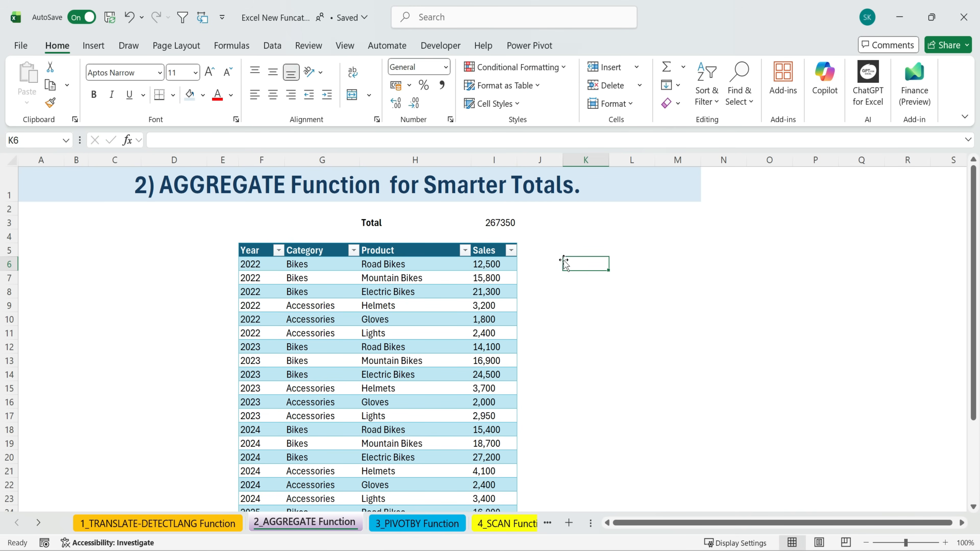
Apply the comma number style with two decimals to the total in I3
click(501, 221)
click(397, 103)
click(441, 85)
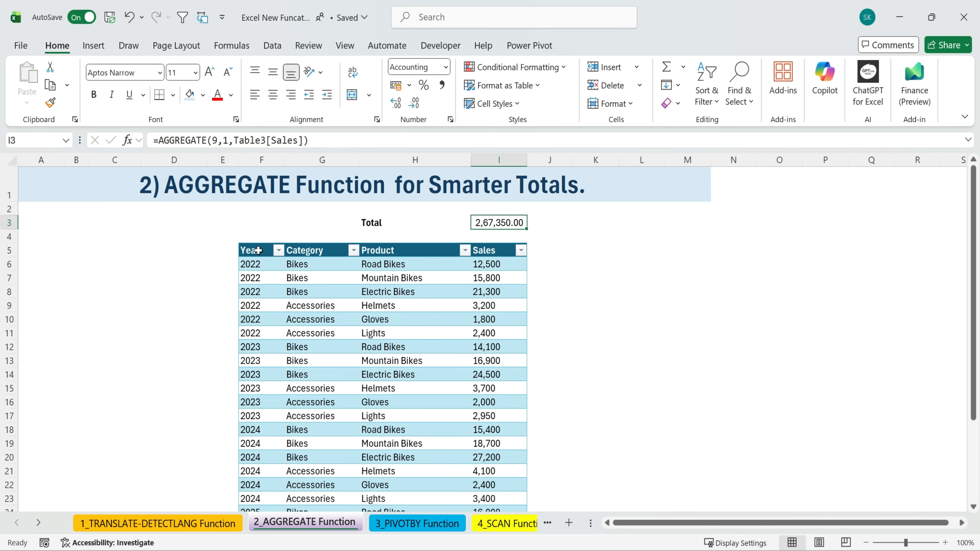
Filter the sales table's Year column to show only 2025
click(278, 250)
click(317, 338)
click(317, 390)
click(405, 530)
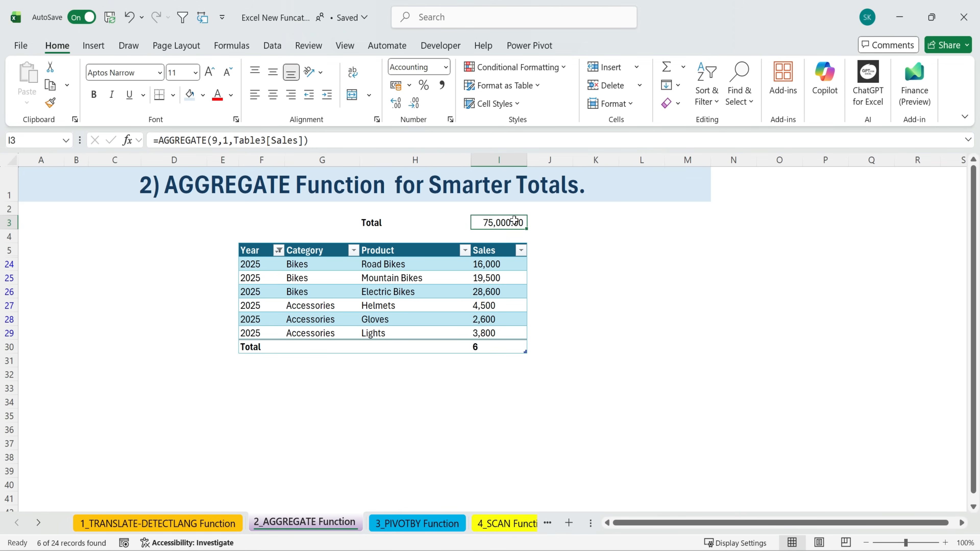
Remove the total row from the sales table and select the AGGREGATE total in I3
click(444, 274)
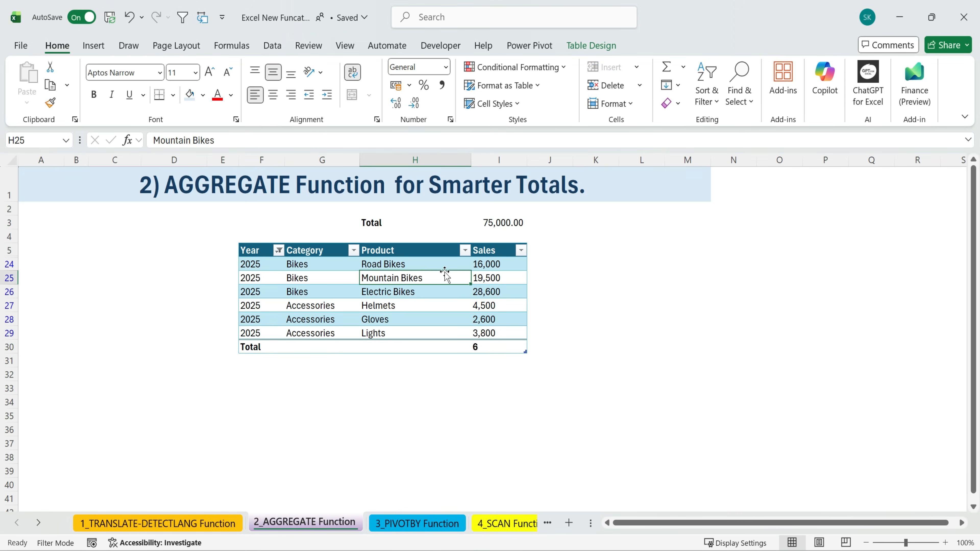
click(600, 45)
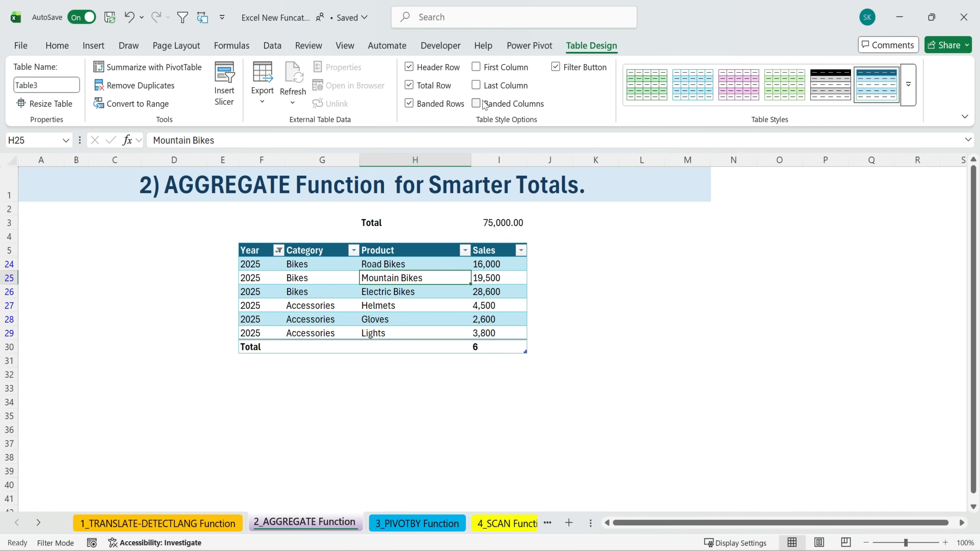
click(428, 93)
click(502, 222)
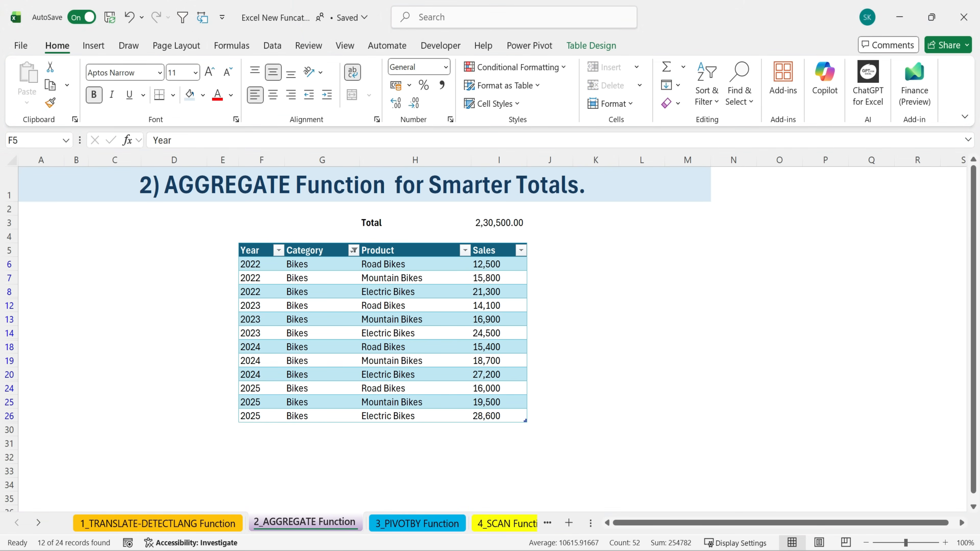
Reset the Category column's filter so that all categories are included
key(ctrl+a)
click(354, 250)
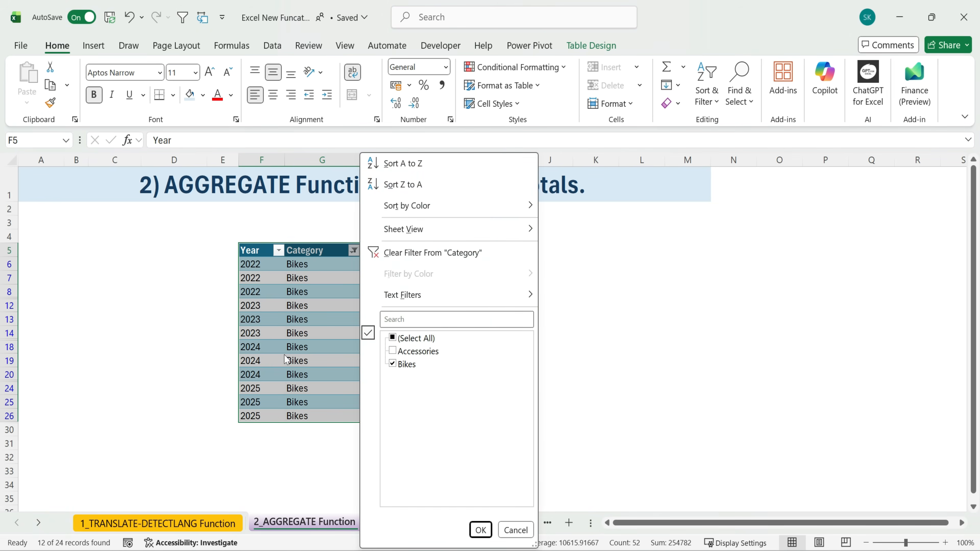
click(405, 340)
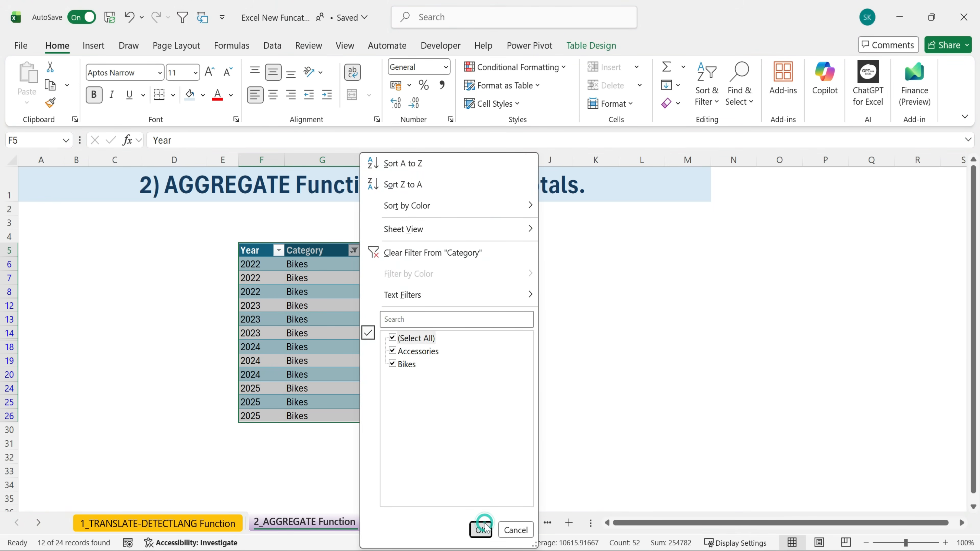
click(480, 530)
Insert a slicer for the table's Category field and place it beside the Sales column
click(283, 262)
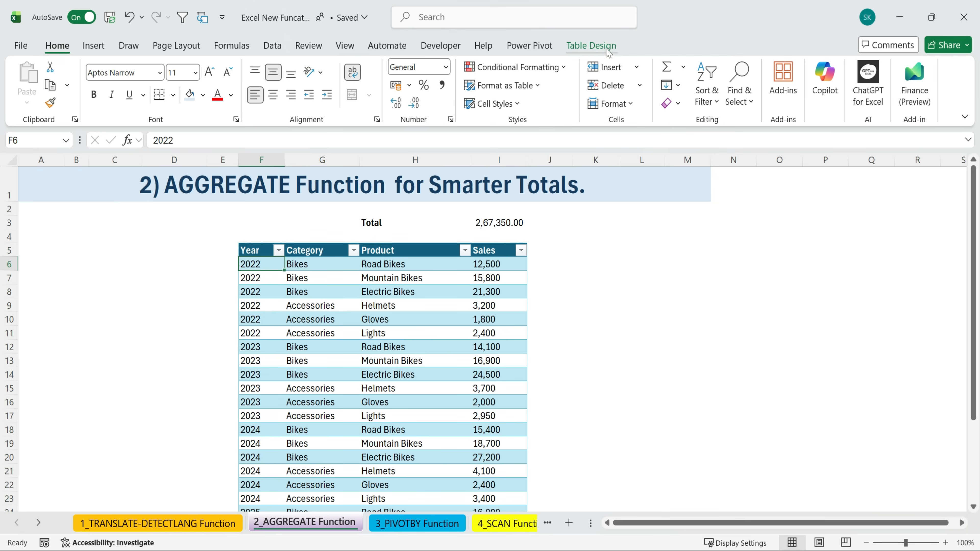
click(591, 46)
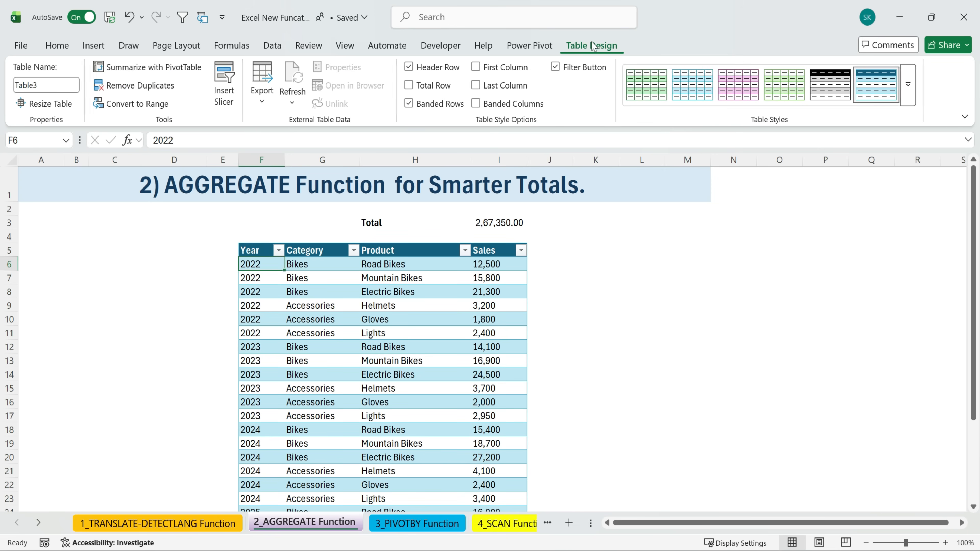
click(224, 97)
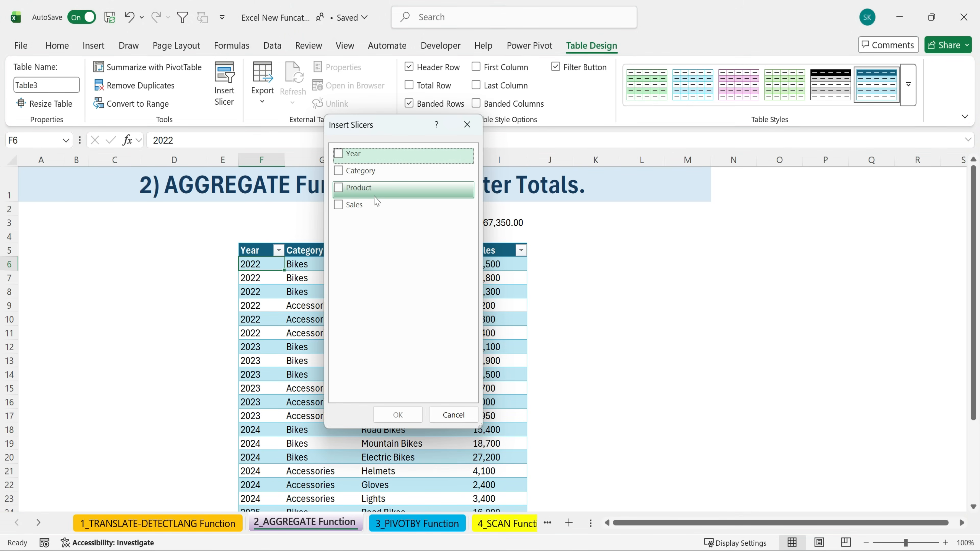
click(348, 171)
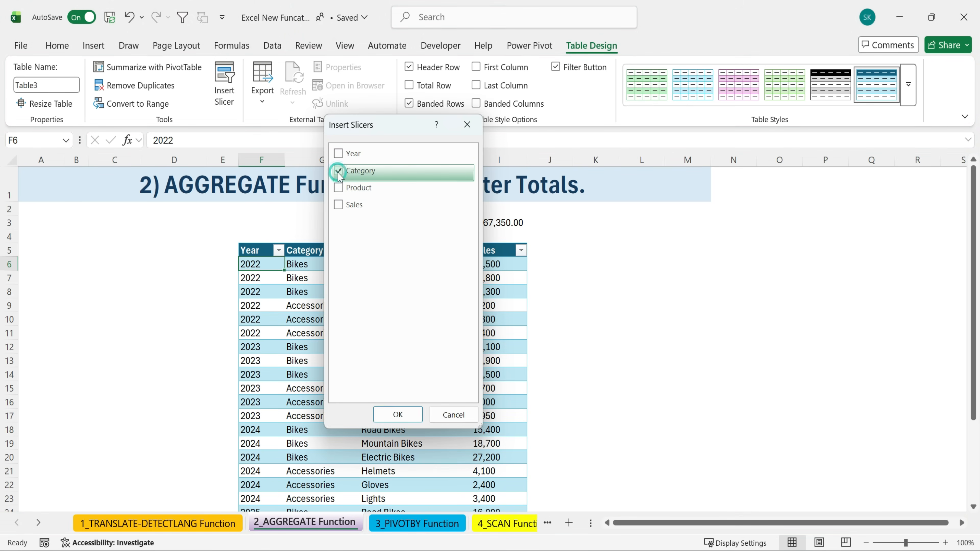
click(398, 415)
drag(563, 362, 734, 326)
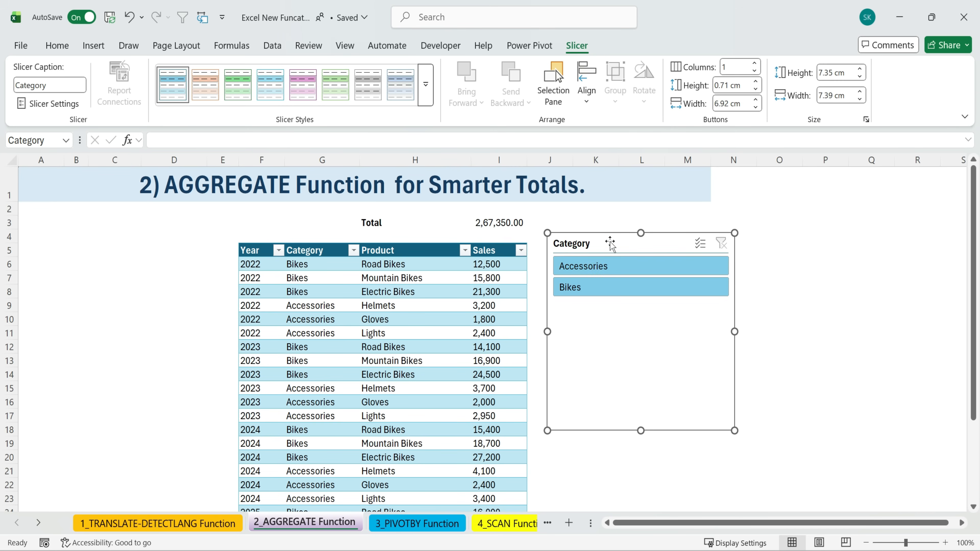
Arrange the Category slicer's buttons in 2 columns, reduce it to about 1.59 cm high and place it above the table's Year and Category columns
click(754, 63)
drag(633, 294, 260, 250)
drag(260, 203, 261, 207)
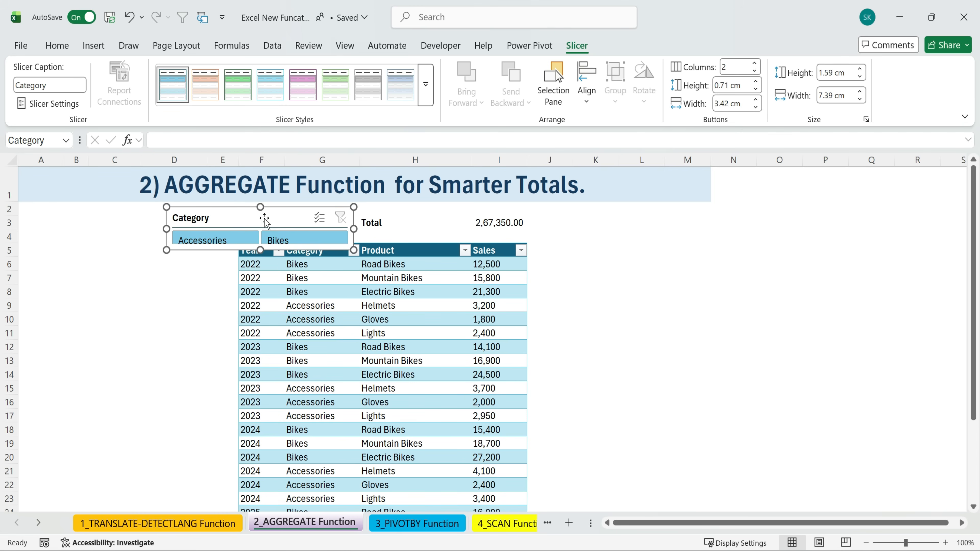
Set the Category slicer's height to 1.5 cm and its buttons to 0.5 cm high and 3.3 cm wide
click(859, 77)
click(755, 89)
click(755, 89)
click(755, 89)
click(755, 107)
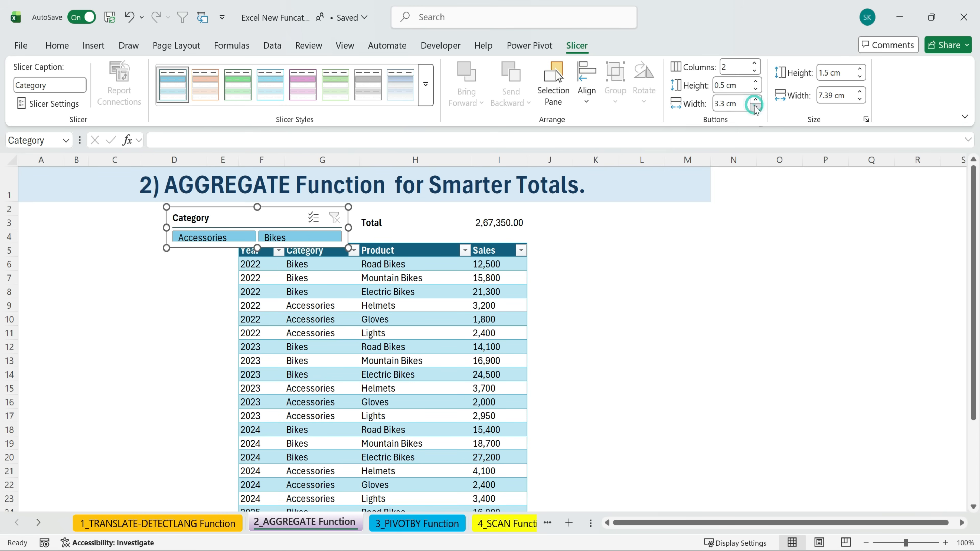
Move the Category slicer into the empty columns before the table and make it slightly taller
drag(262, 218, 136, 219)
drag(131, 250, 130, 263)
click(159, 291)
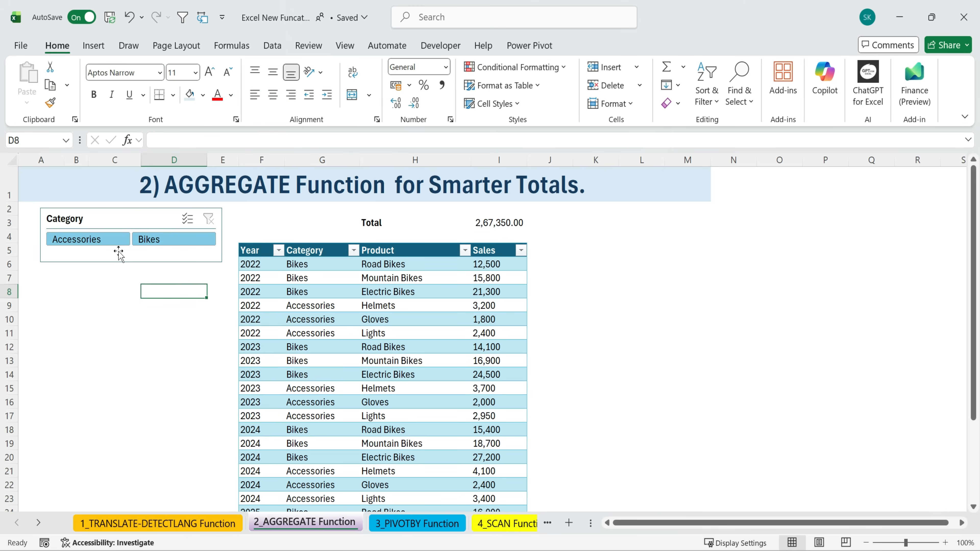
Filter the table with the slicer alternately by Accessories and Bikes, include both categories together, and finish with only Bikes
click(115, 241)
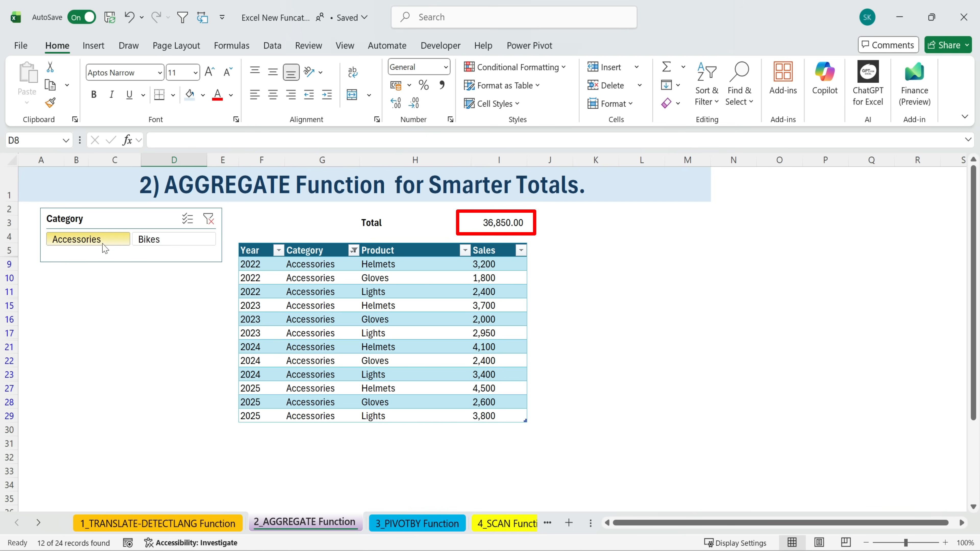
click(169, 239)
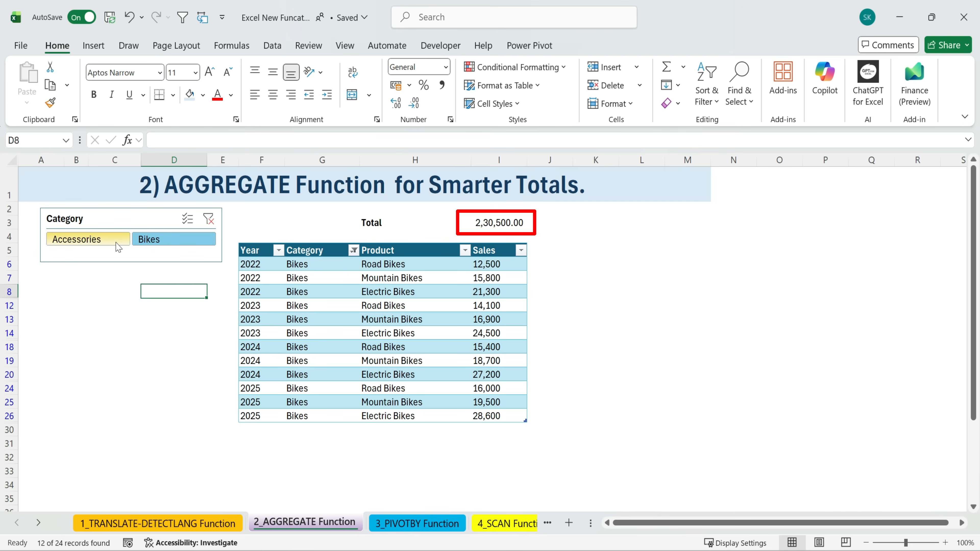
click(491, 228)
click(101, 240)
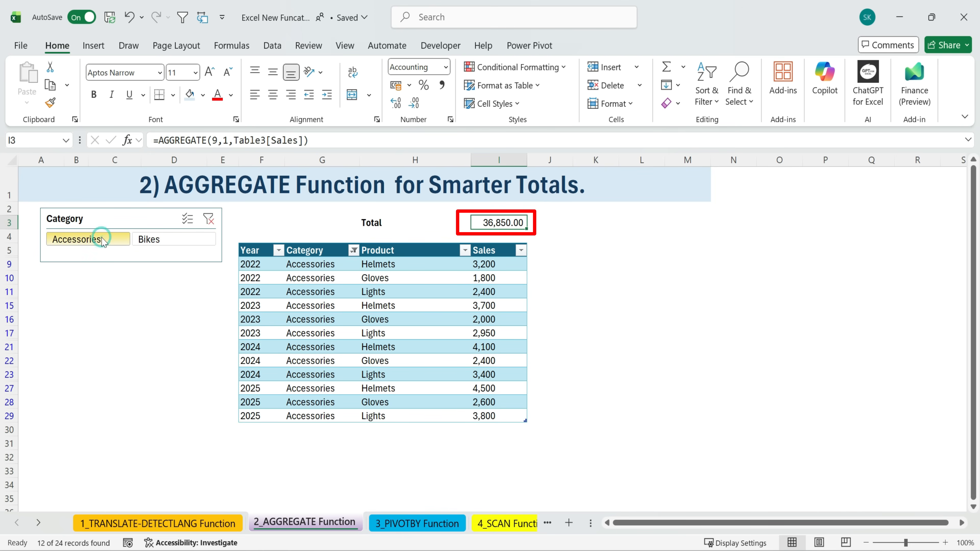
click(171, 240)
click(126, 242)
click(159, 240)
click(114, 240)
click(172, 239)
click(165, 219)
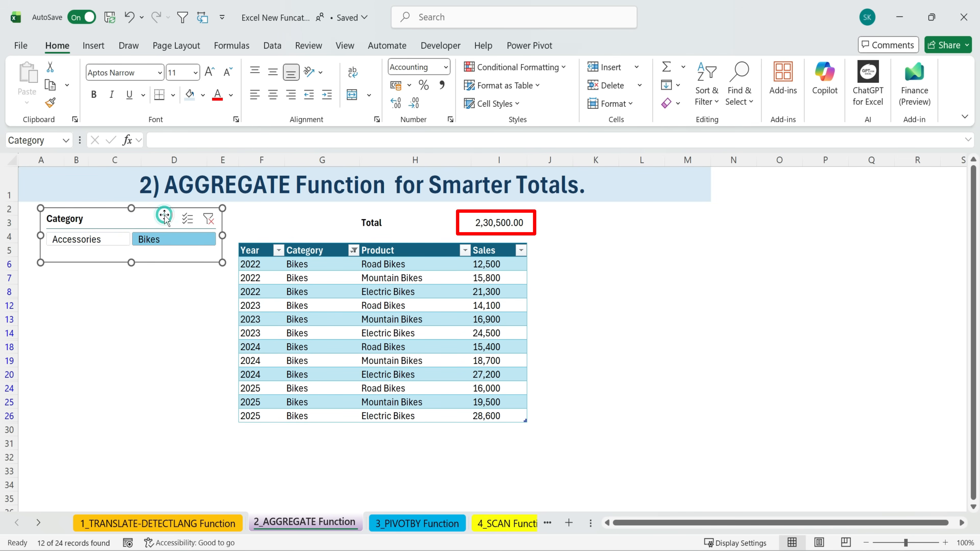
drag(89, 239, 186, 244)
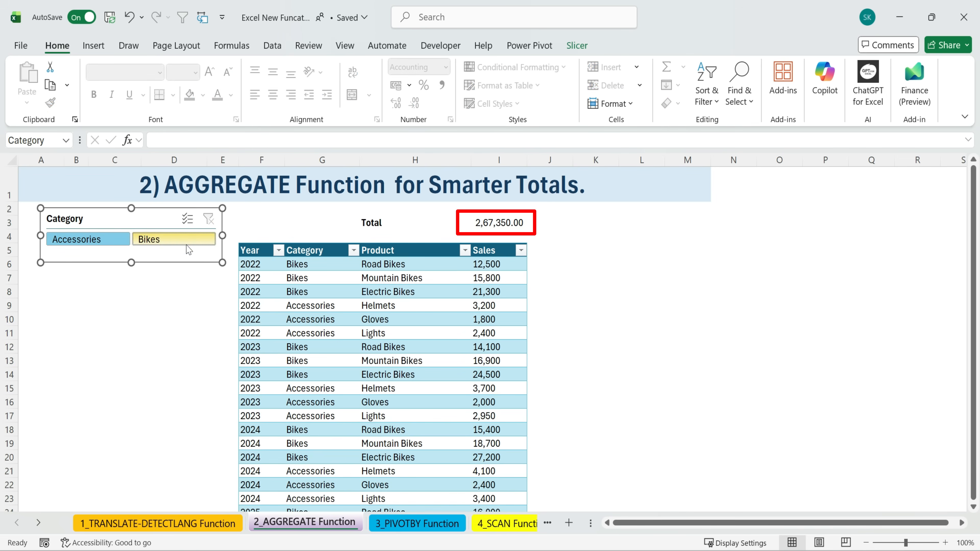
click(395, 264)
click(191, 240)
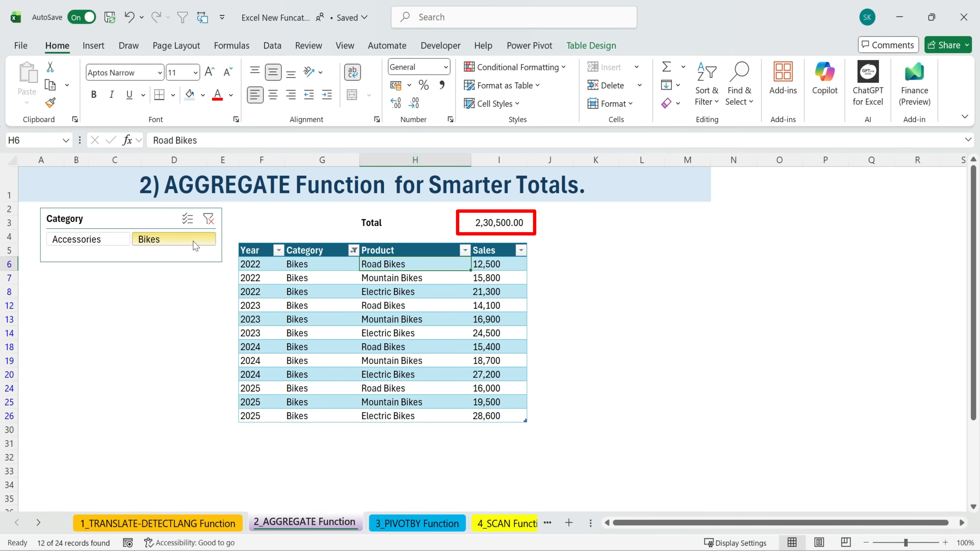
click(497, 223)
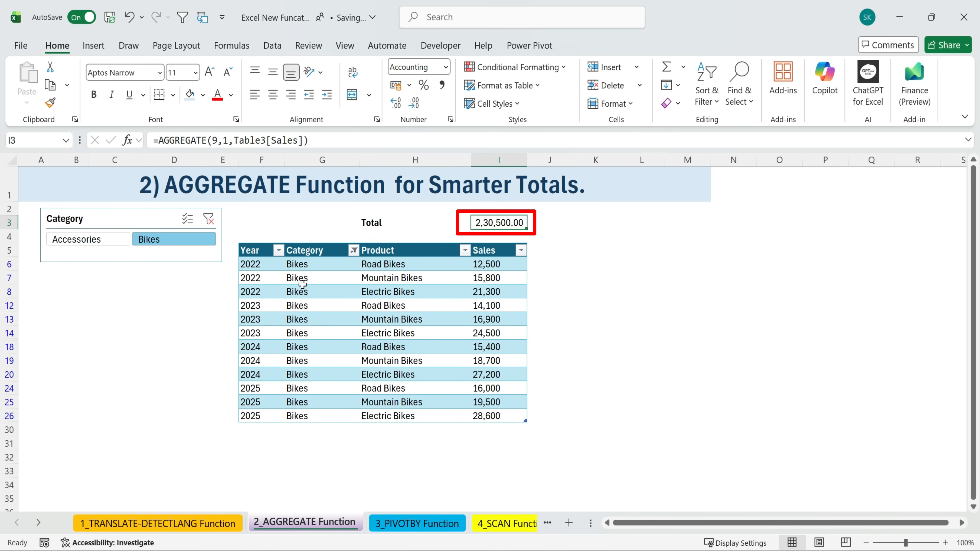
Add a new row directly below the filtered table with Year 2026, Category Bikes, Product Electric Bikes and Sales 10000
drag(262, 428, 573, 427)
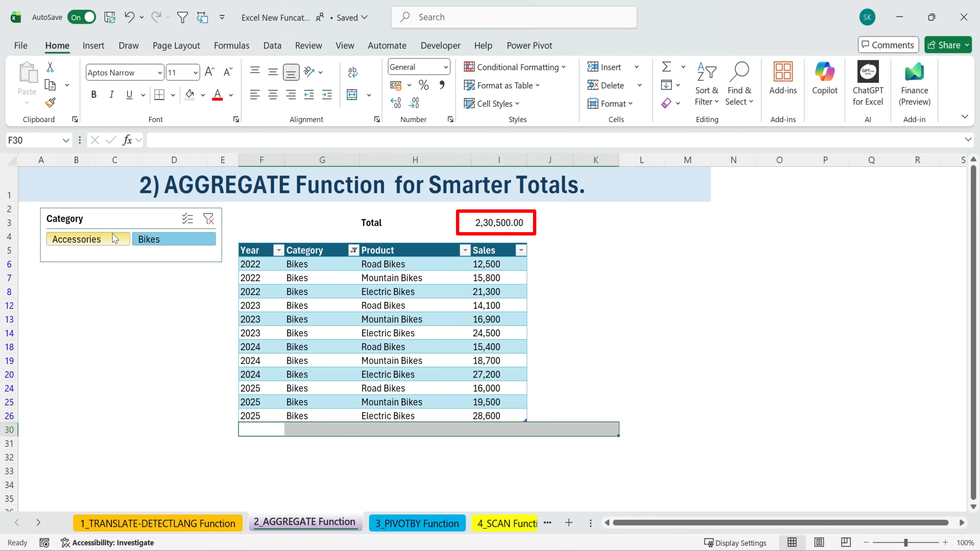
click(255, 428)
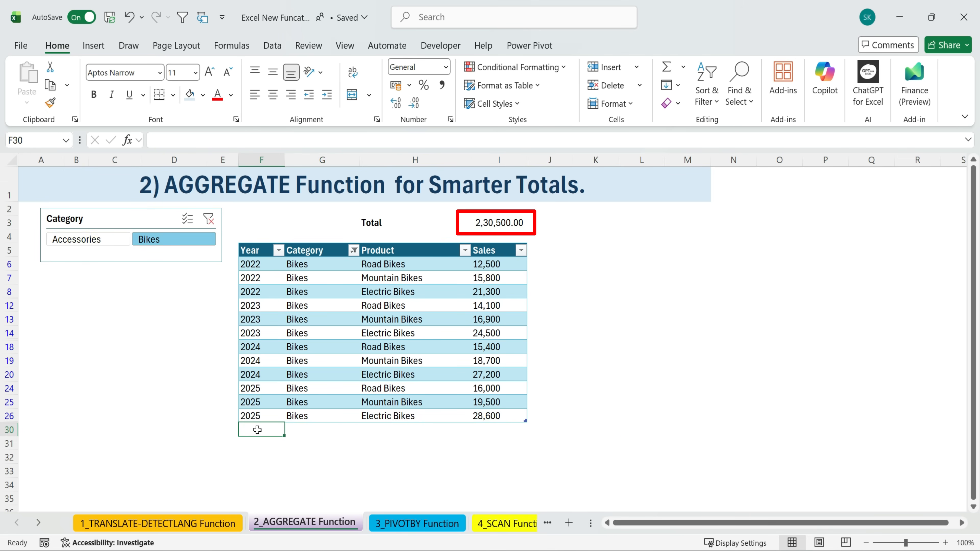
text(2026)
click(352, 433)
text(Bikes)
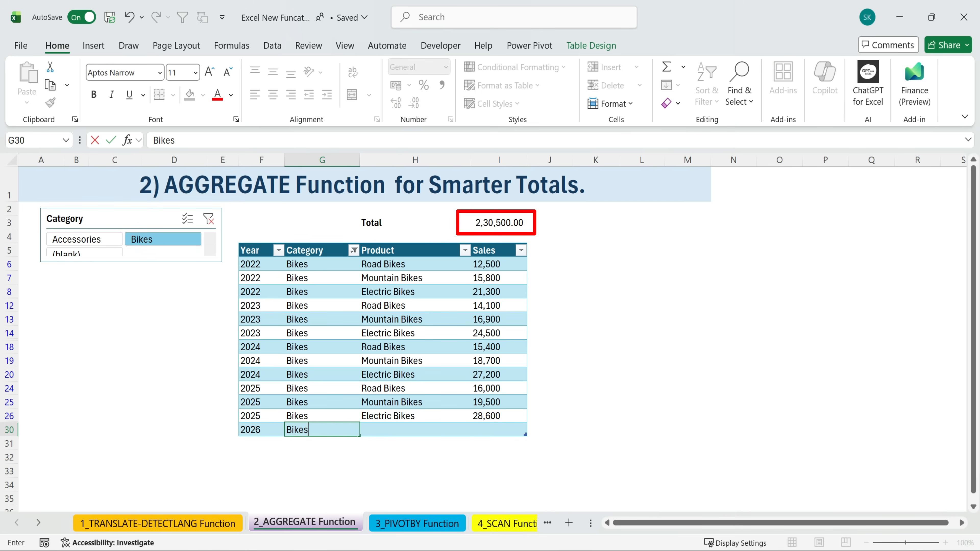
click(435, 429)
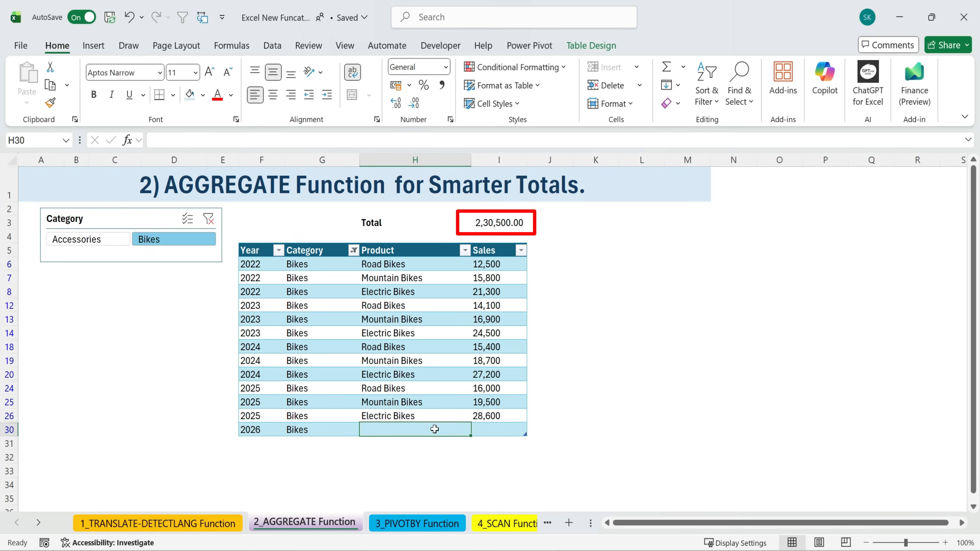
text(Electric Bikes)
key(Return)
click(495, 428)
text(10000)
click(501, 222)
Clear the 2026 row's Sales value and enter 10000 again to test the AGGREGATE total
click(495, 432)
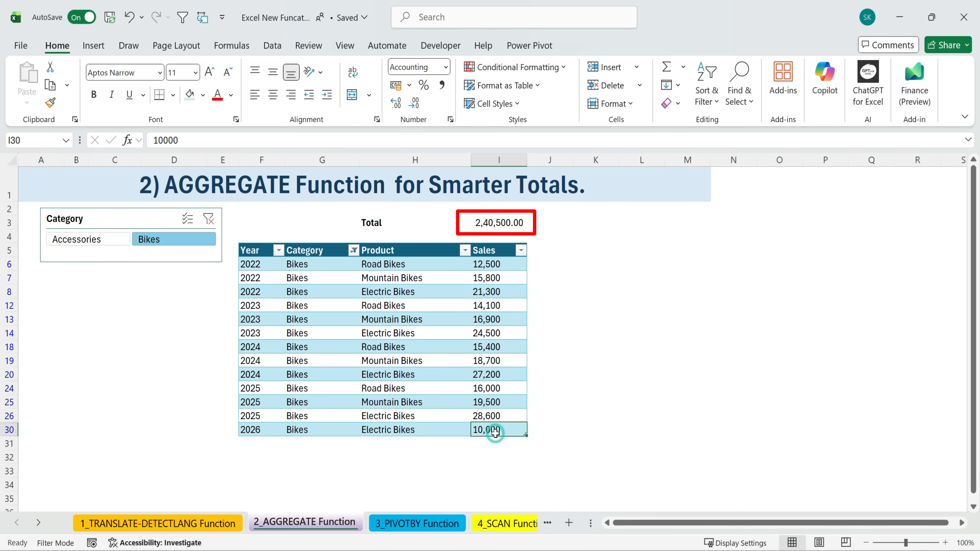
key(Delete)
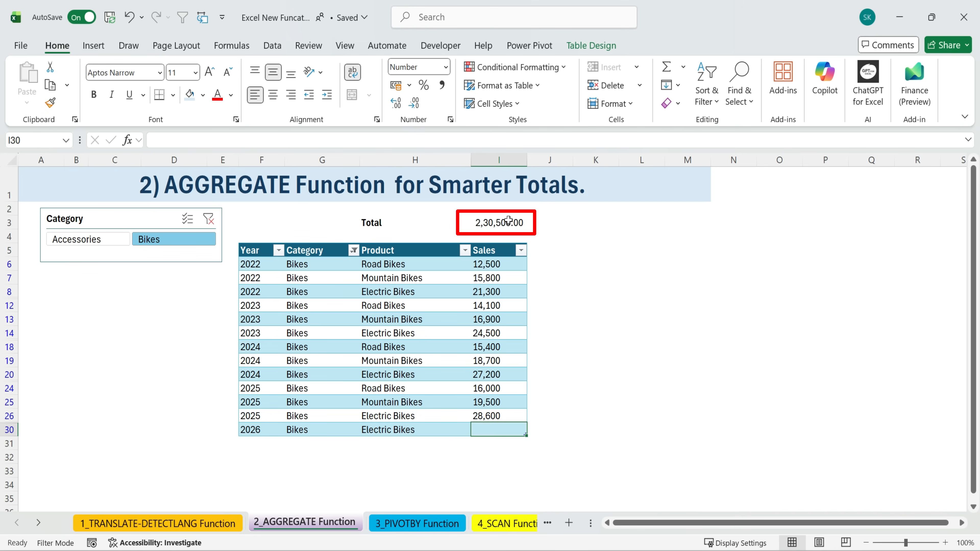
text(10000)
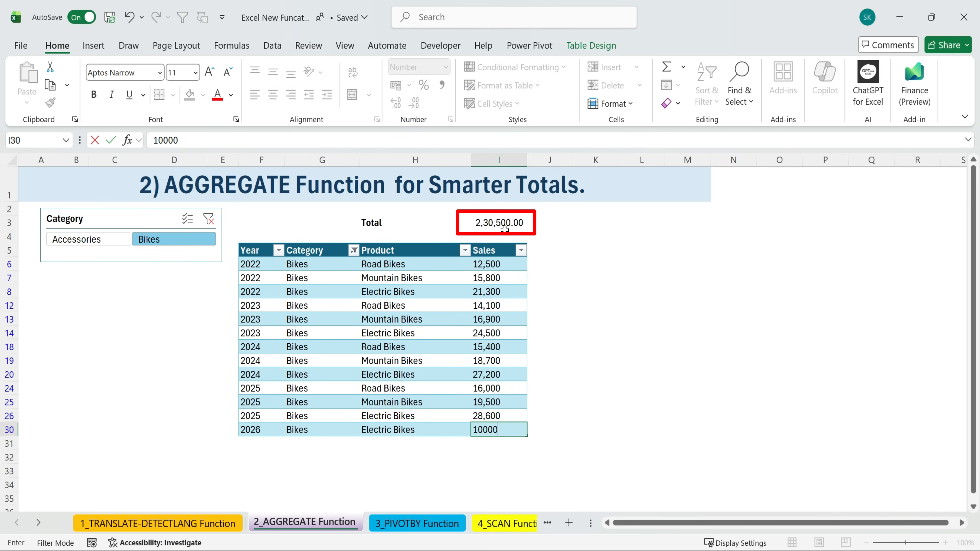
key(Return)
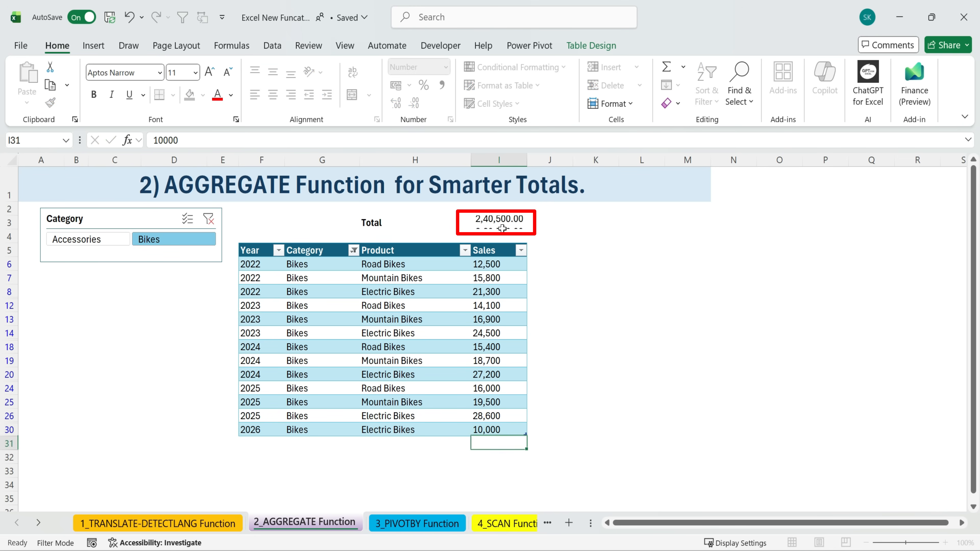
Clear the Category slicer's filter so the table includes all categories
drag(35, 210, 696, 445)
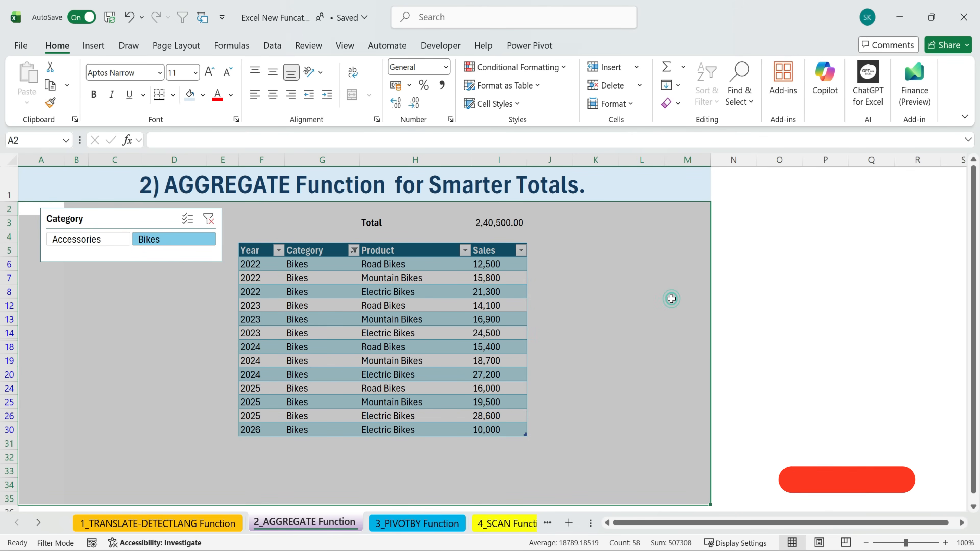
click(671, 304)
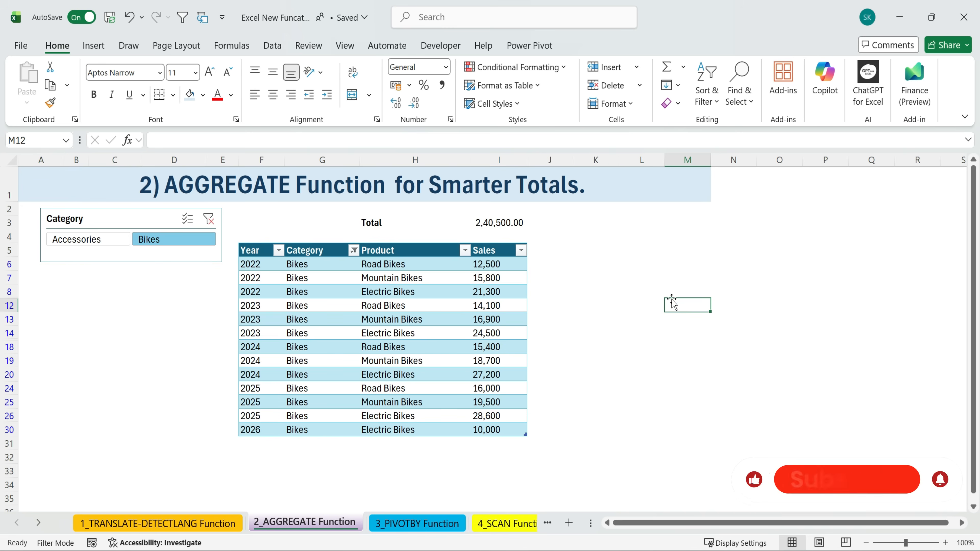
click(209, 219)
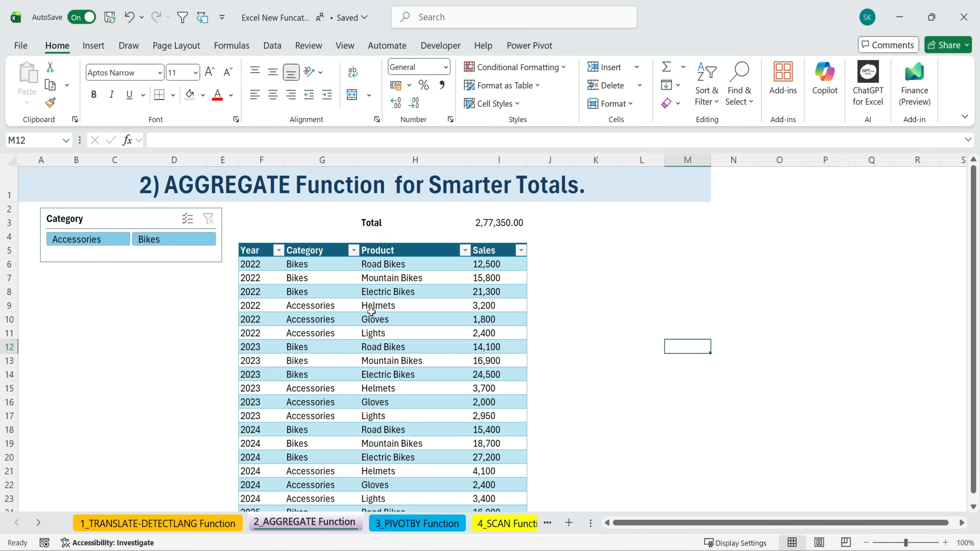
scroll(371, 311, down, 4)
scroll(371, 311, up, 4)
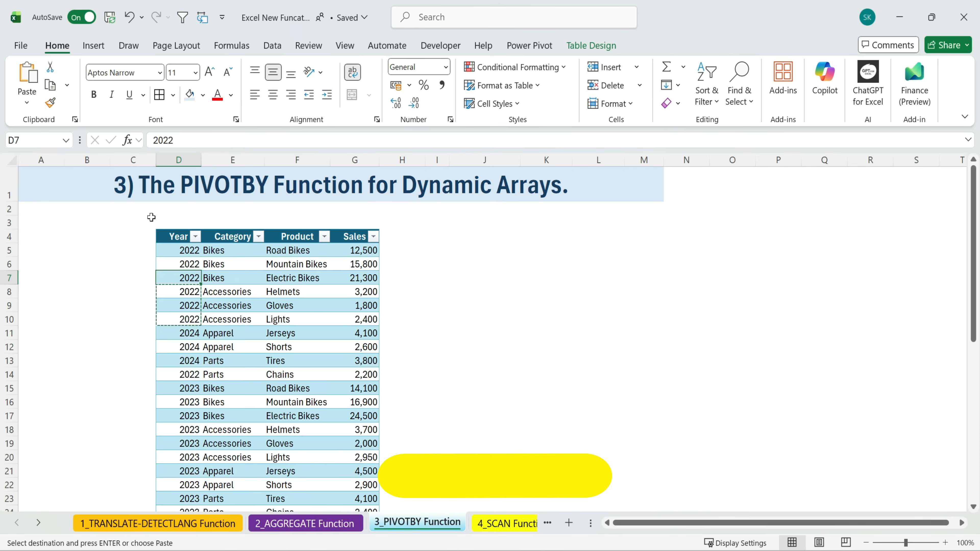
Examine the sales table on the 3_PIVOTBY Function sheet, covering its Year, Category, Product and Sales columns
click(95, 181)
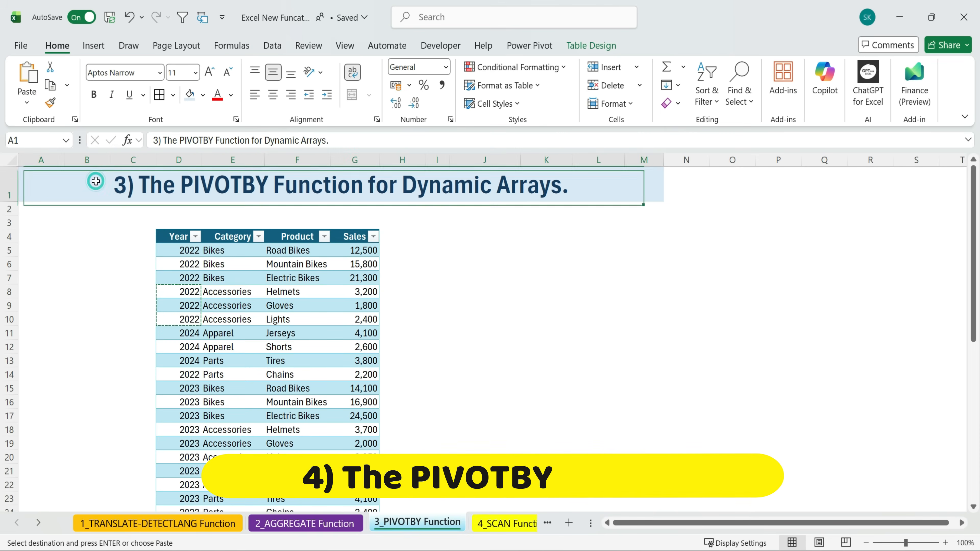
click(85, 206)
drag(90, 182, 485, 446)
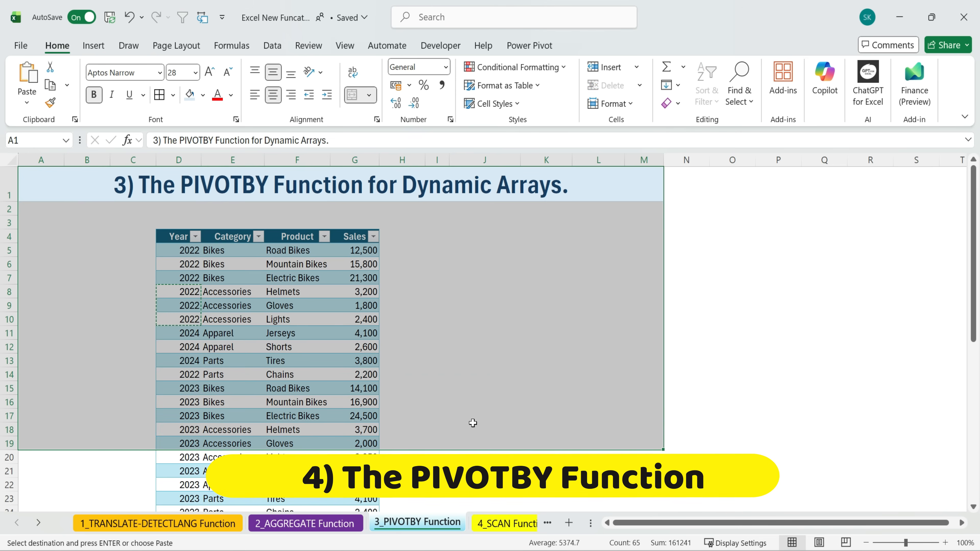
click(214, 250)
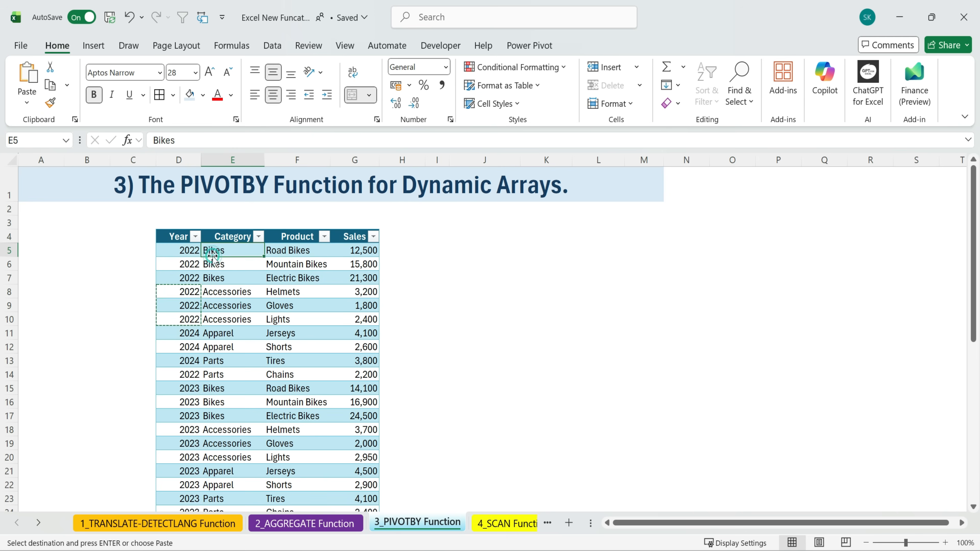
drag(178, 237, 358, 447)
scroll(355, 444, down, 6)
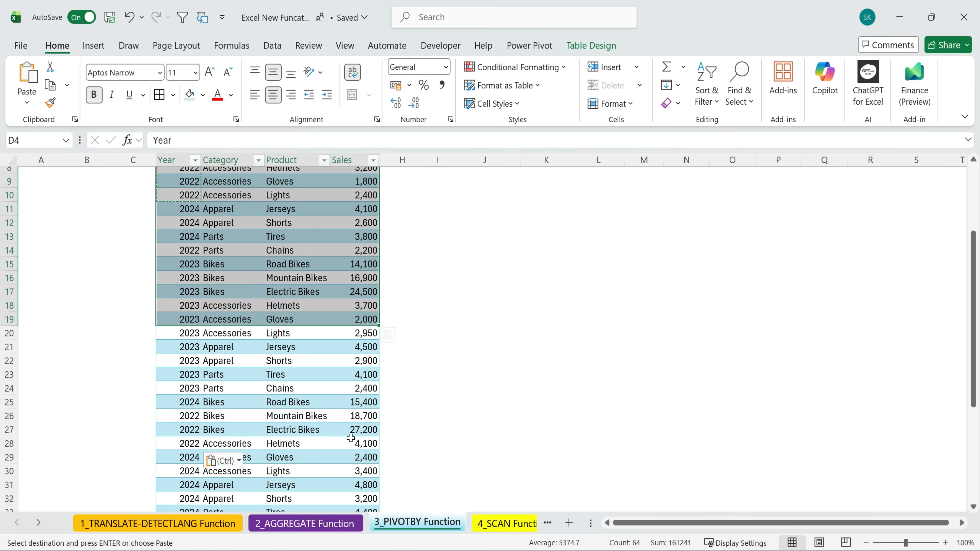
scroll(352, 436, up, 6)
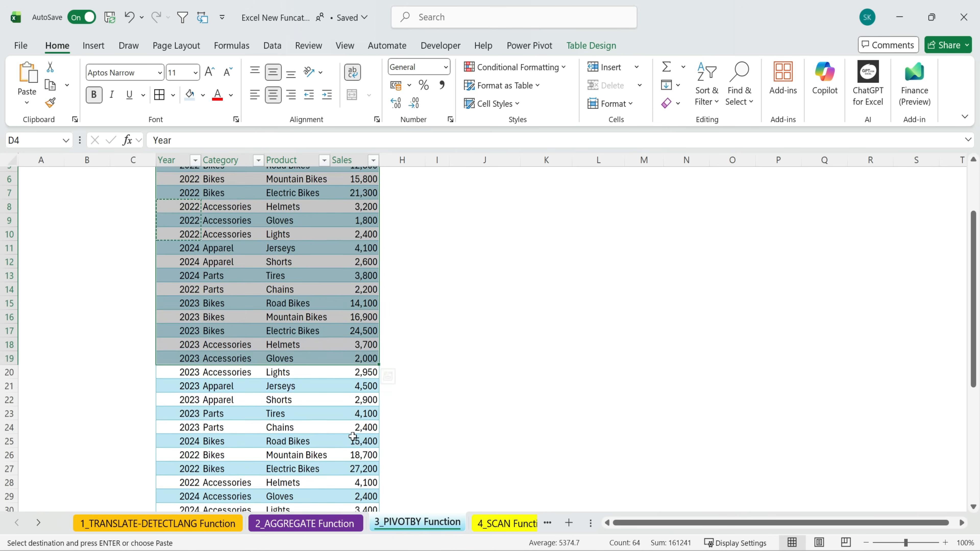
click(195, 263)
click(183, 206)
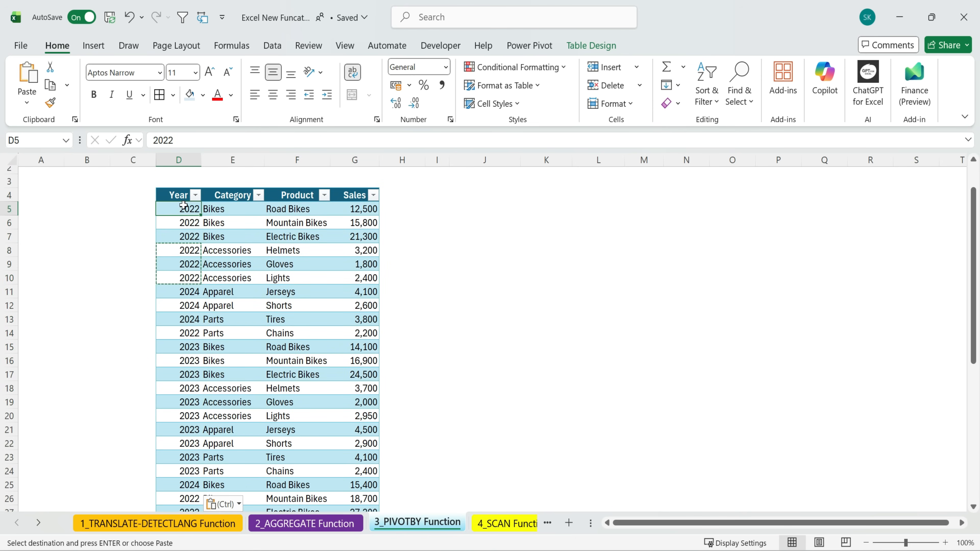
scroll(215, 264, up, 1)
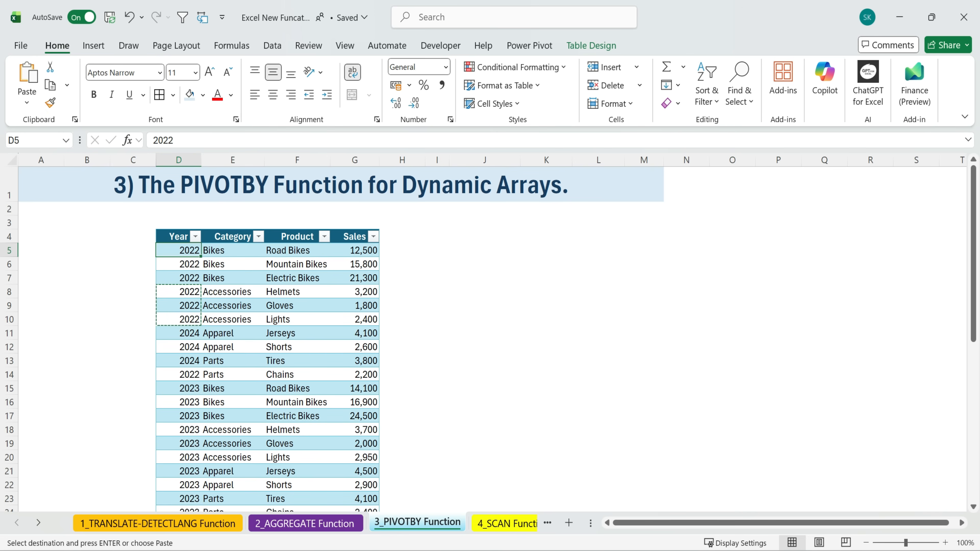
List the distinct years beside the table by entering =UNIQUE(Table1[Year]) in cell I4
click(434, 235)
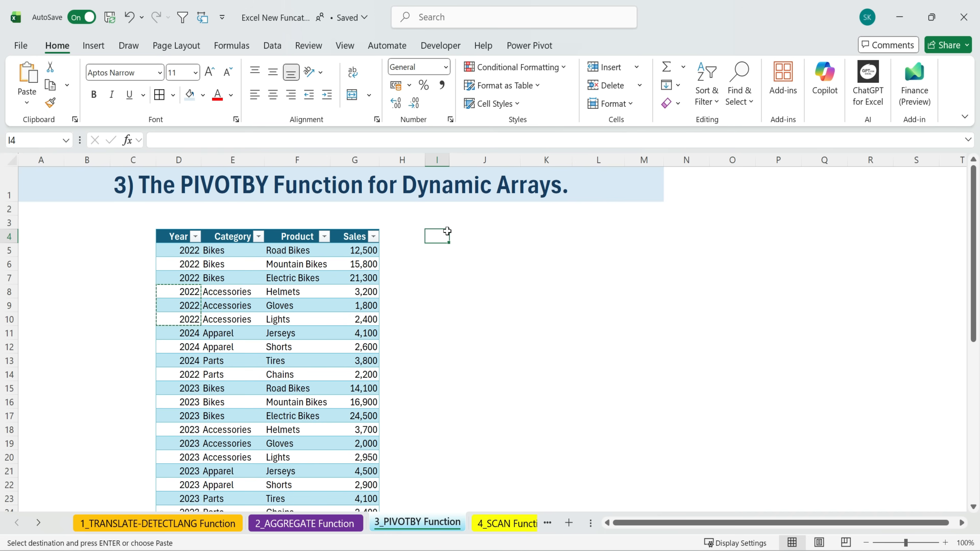
text(=u)
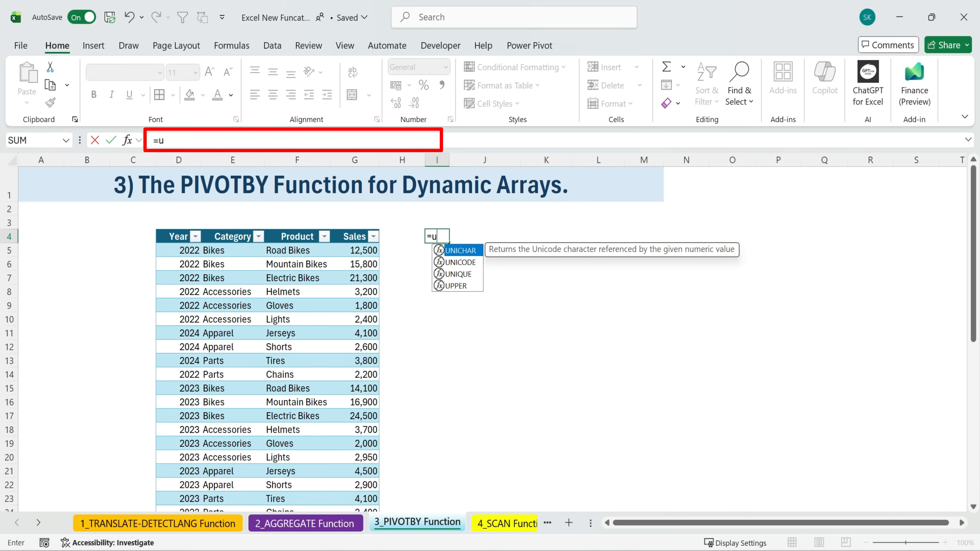
double_click(453, 275)
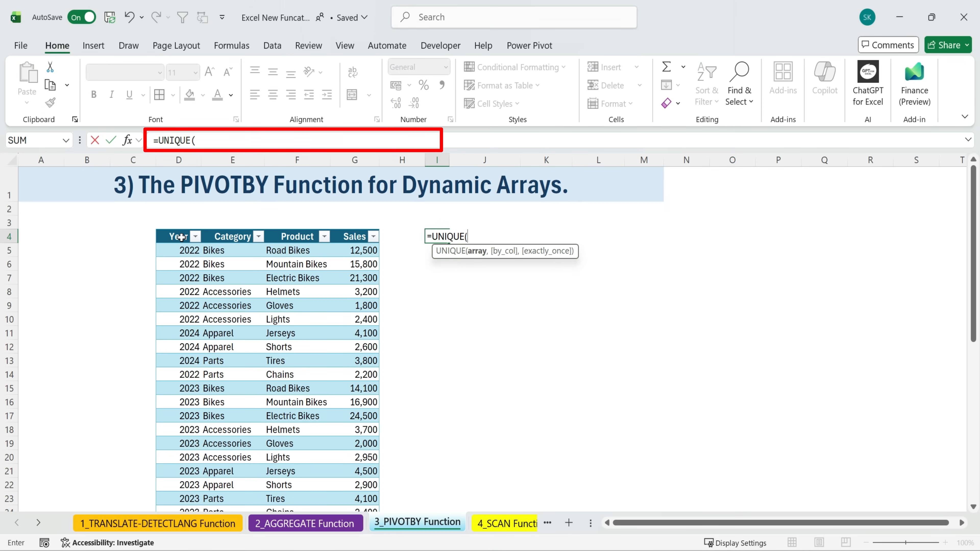
click(182, 228)
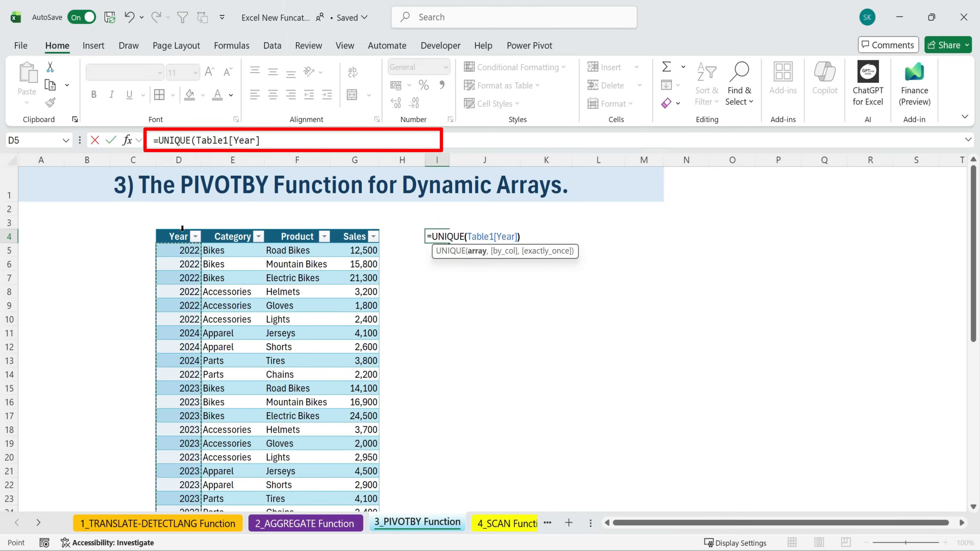
text())
key(Return)
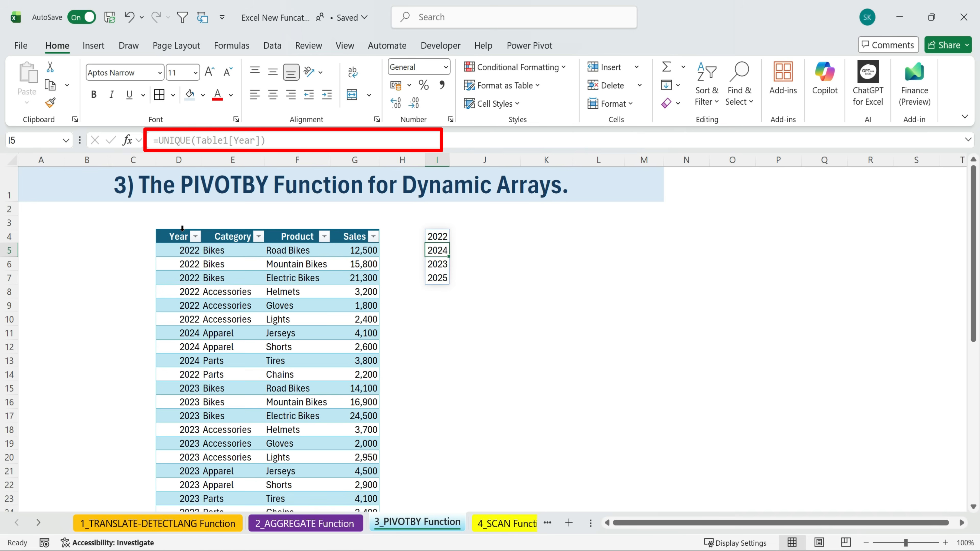
Wrap the year formula in I4 in SORT, giving =SORT(UNIQUE(Table1[Year])), to put the years in ascending order
double_click(438, 238)
text(sort)
double_click(455, 251)
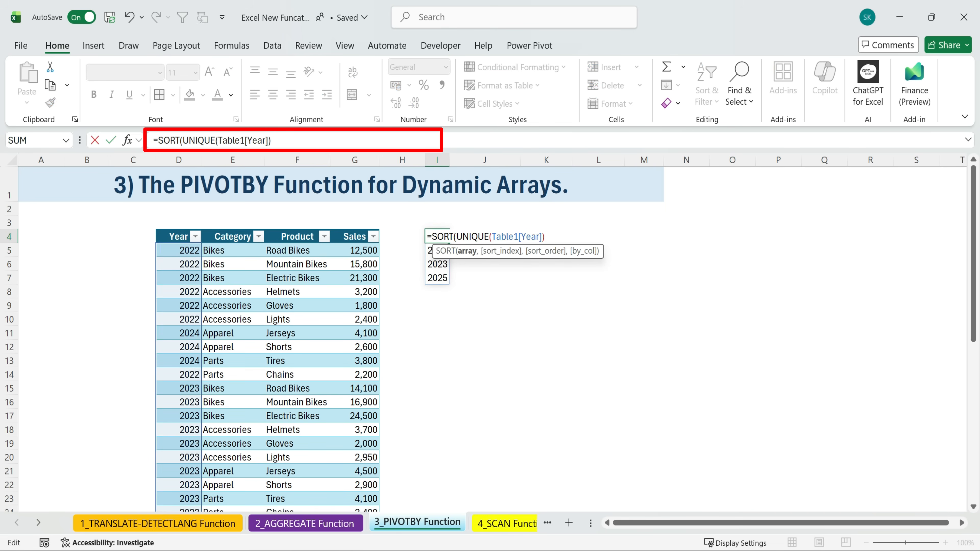
key(Return)
drag(437, 236, 438, 278)
Create a horizontal row of sorted, distinct category headings by entering =TRANSPOSE(SORT(UNIQUE(Table1[Category]))) in cell J3
click(484, 233)
click(492, 225)
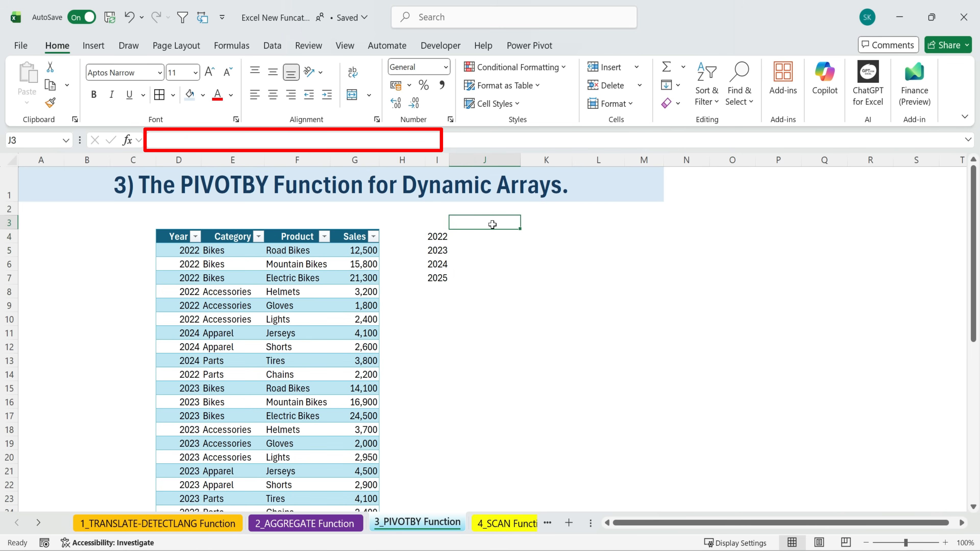
text(=TR)
key(Down)
key(Tab)
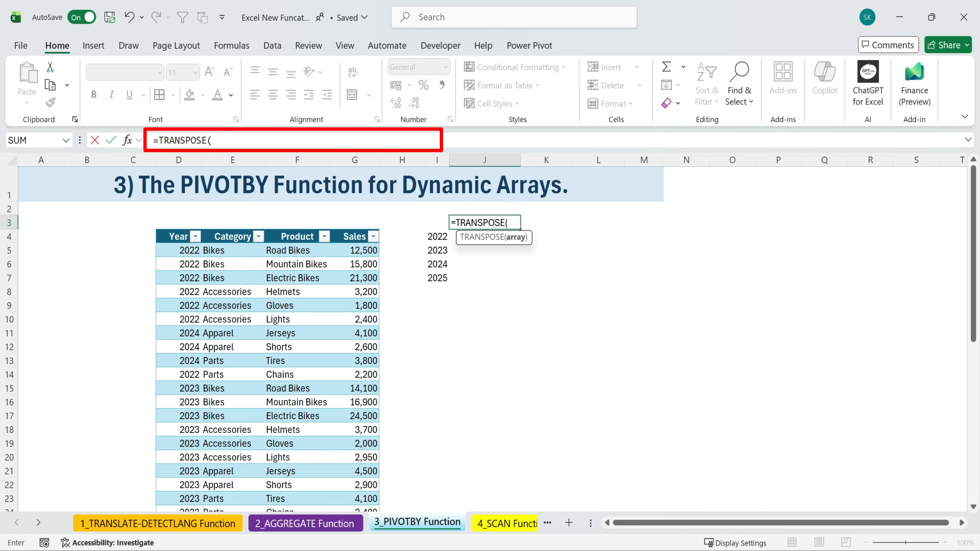
text(sor)
key(Tab)
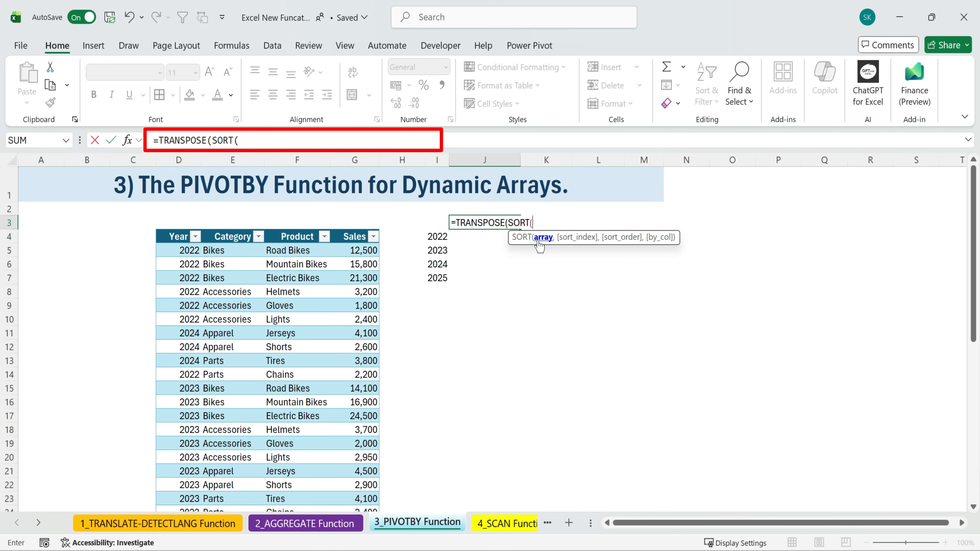
text(un)
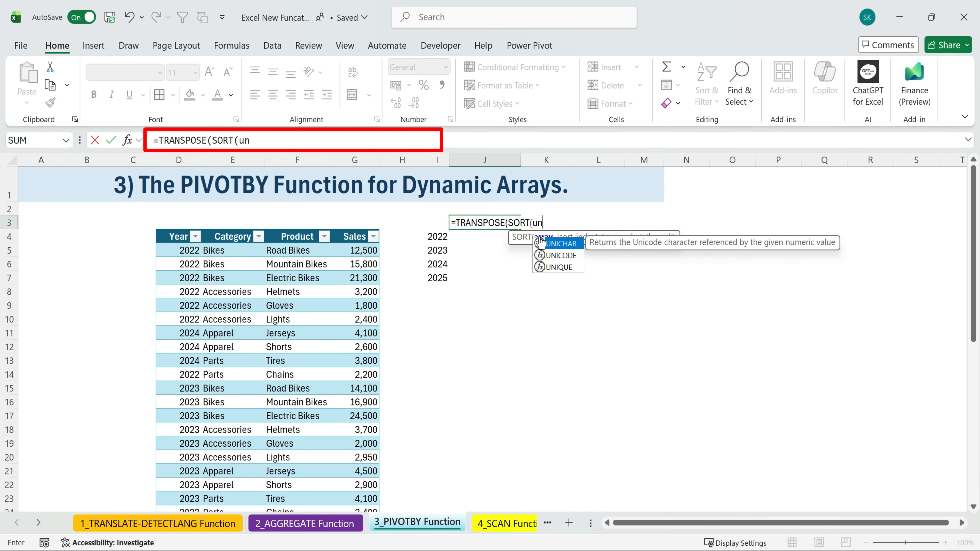
double_click(561, 267)
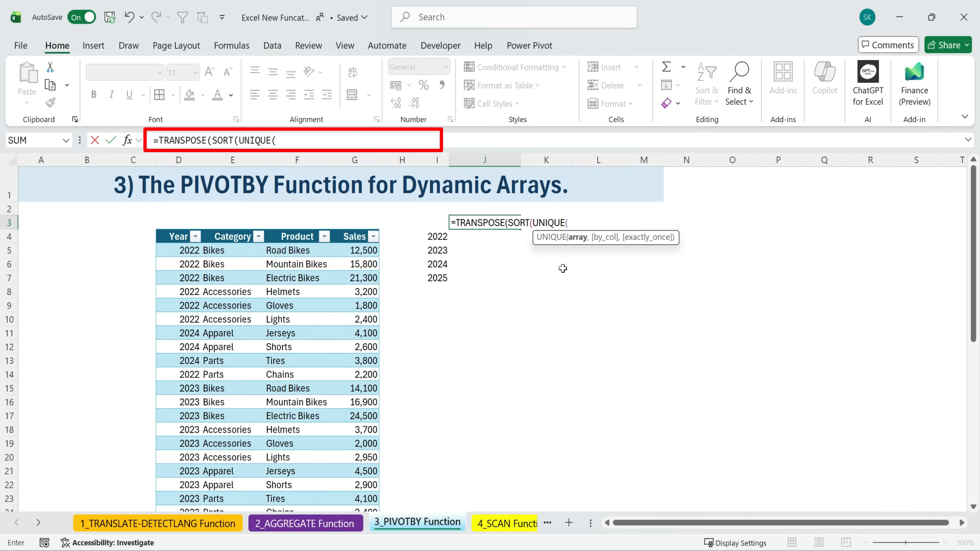
click(247, 228)
text())))
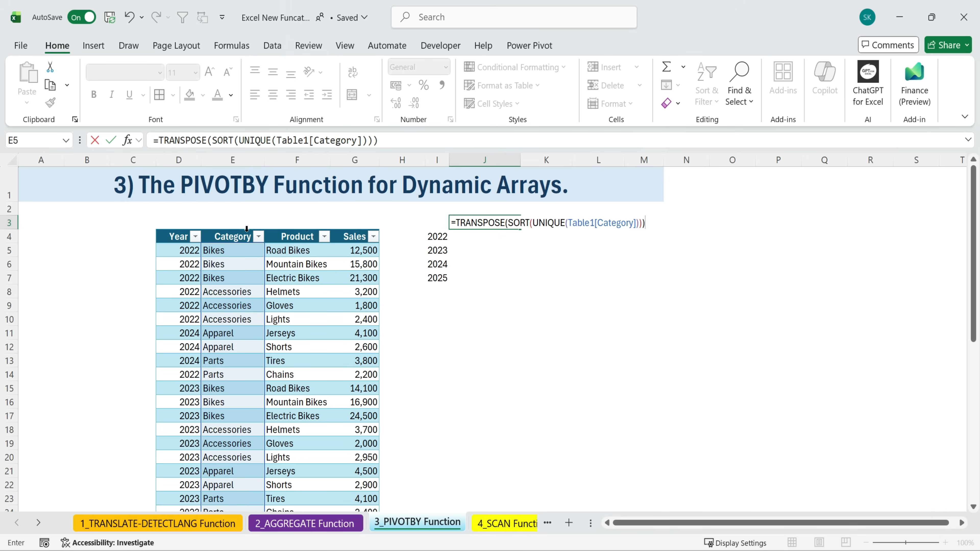
key(Return)
drag(484, 227, 640, 224)
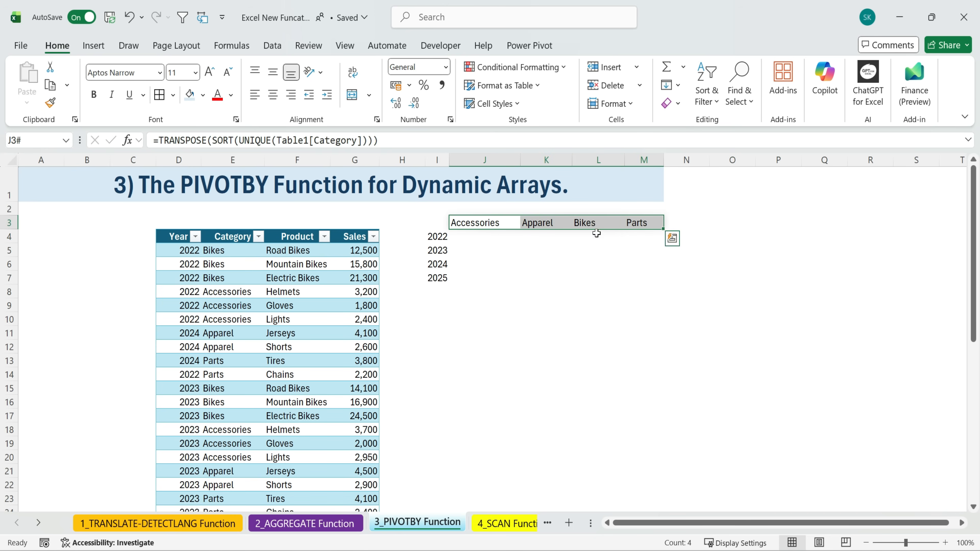
Begin a SUMIFS formula in cell J4 that sums Table1[Sales], with Table1[Year] matched against the spilled year list I4#
click(479, 236)
text(=sum)
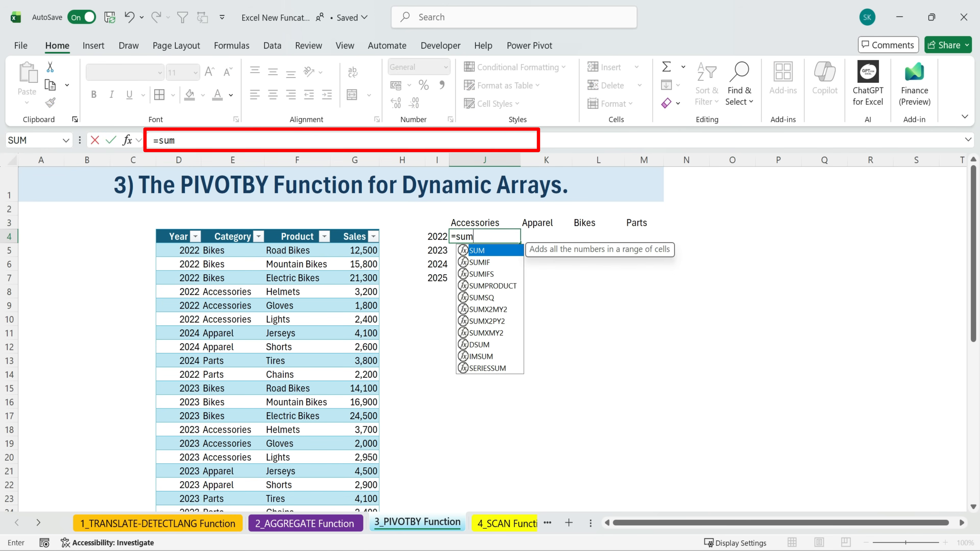
double_click(481, 274)
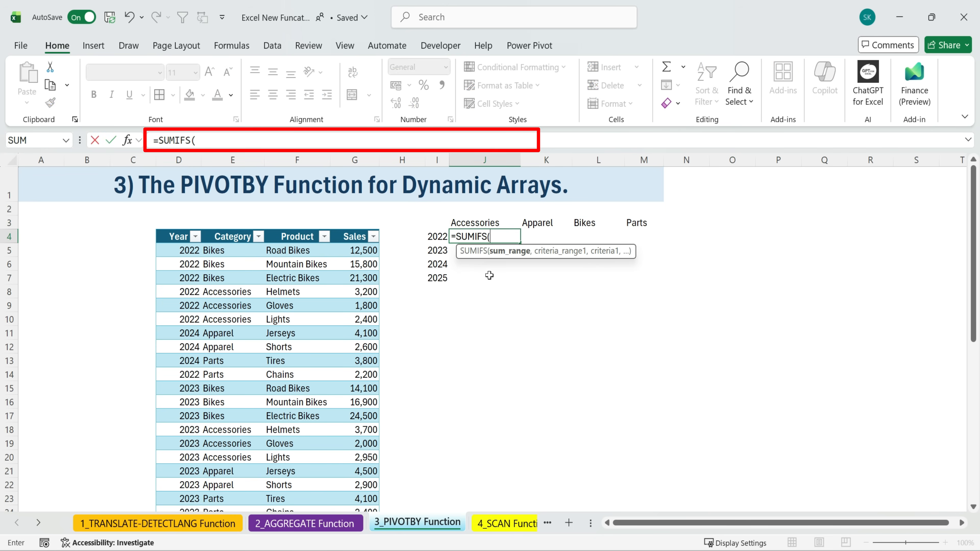
click(359, 227)
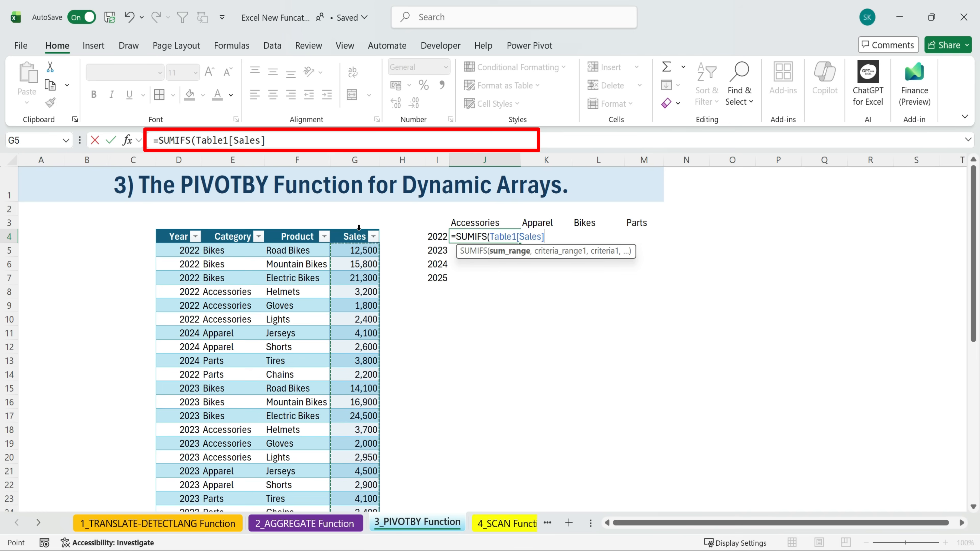
text(,)
click(184, 227)
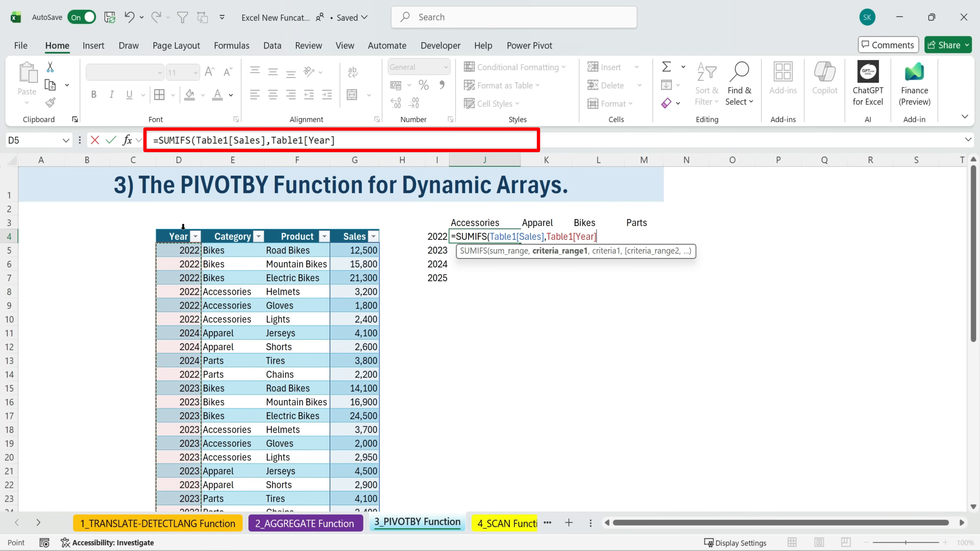
text(,)
click(437, 236)
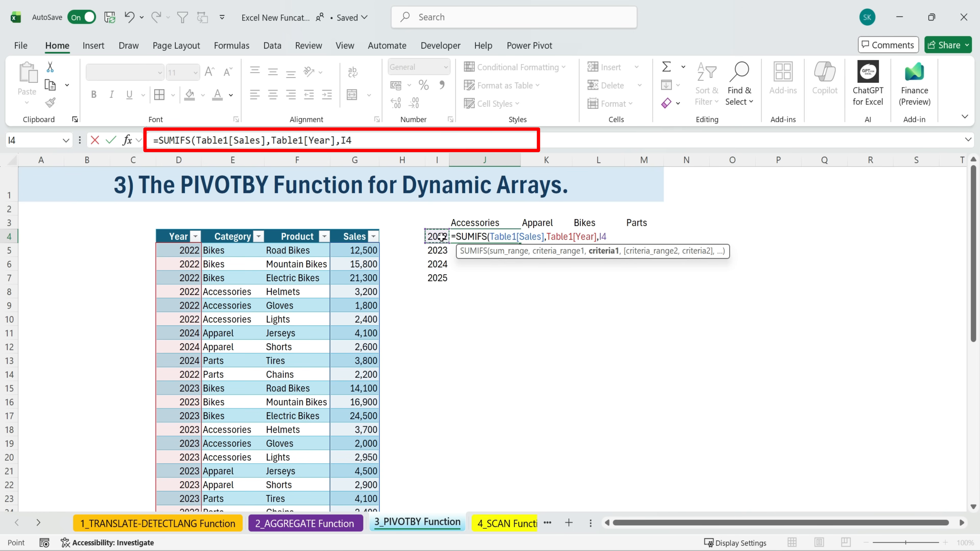
text(#)
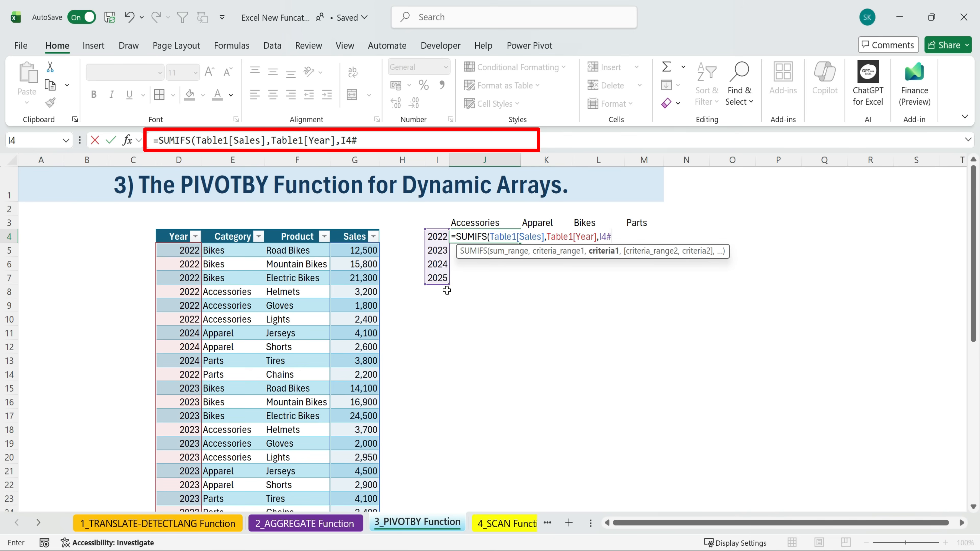
Complete the formula in J4 with the category criterion, giving =SUMIFS(Table1[Sales],Table1[Year],I4#,Table1[Category],J3#)
text(,)
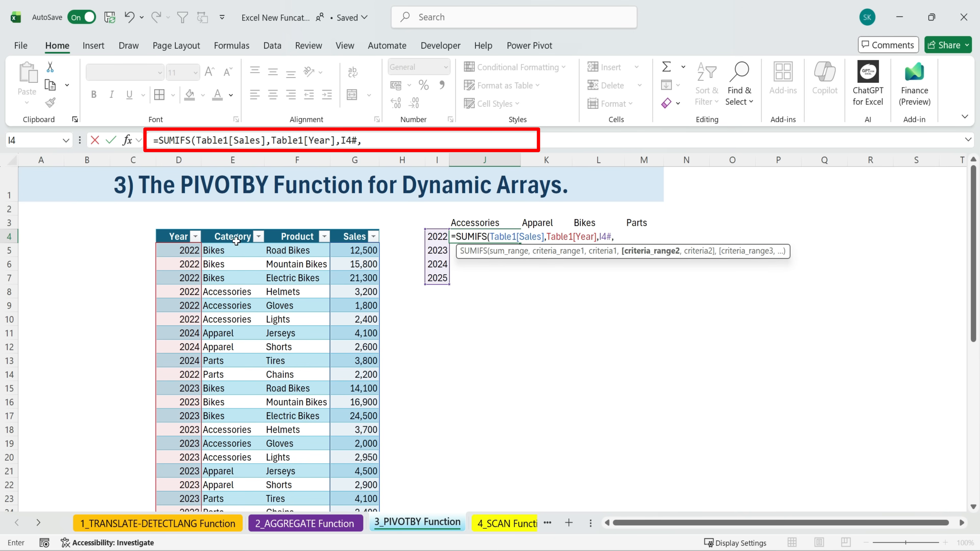
click(236, 229)
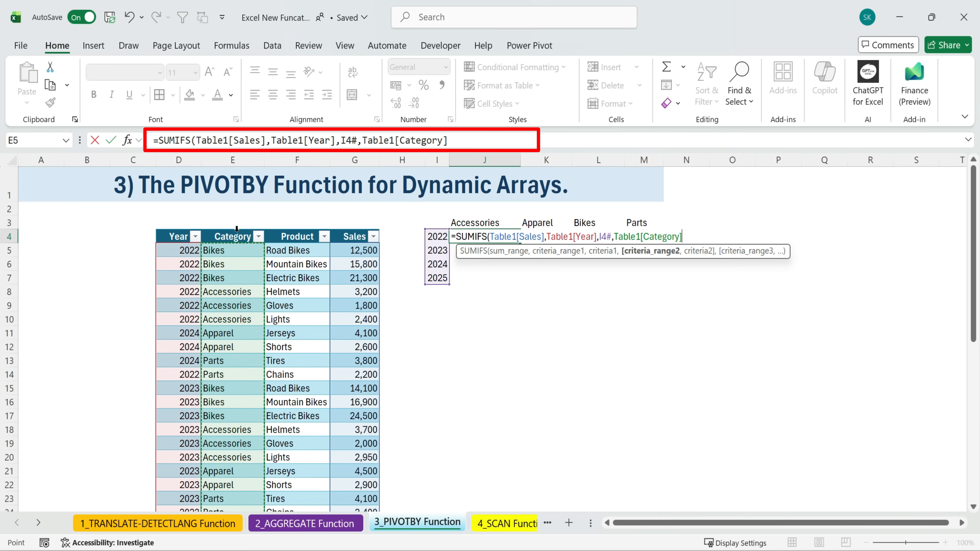
click(491, 221)
key(ctrl+z)
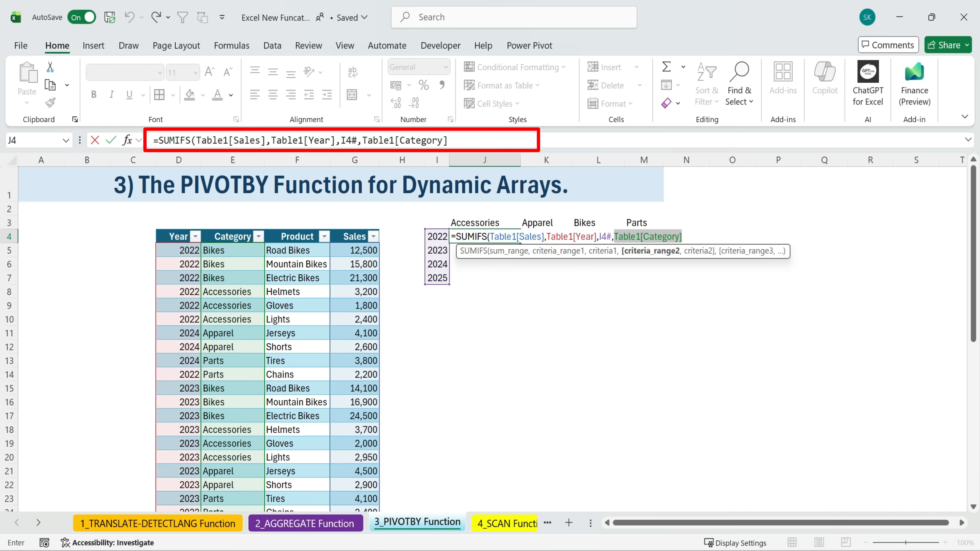
text(,)
click(489, 223)
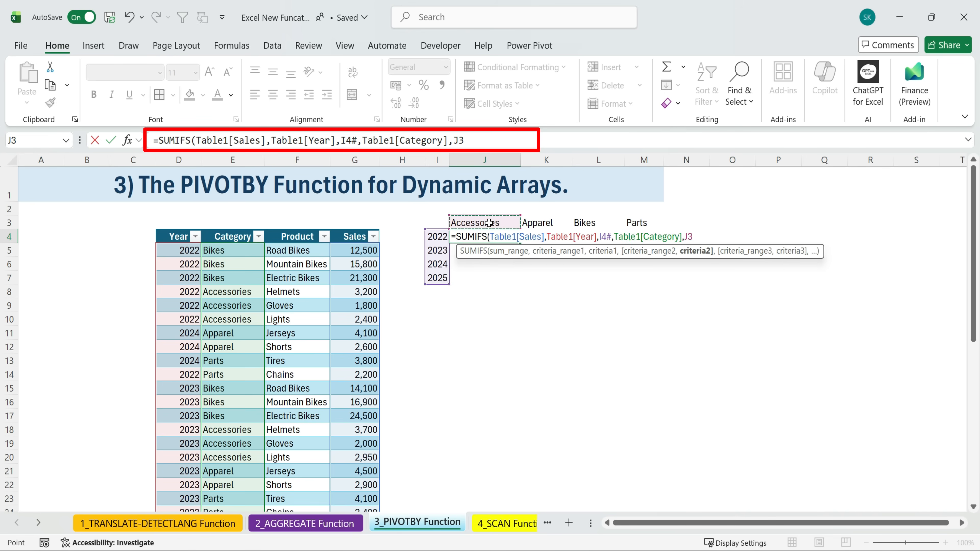
text(#)
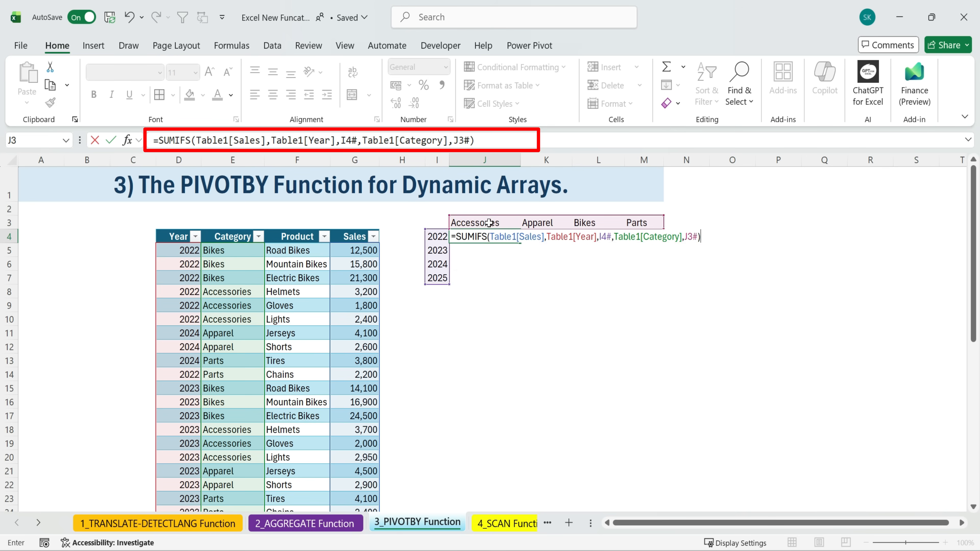
key(Return)
click(499, 237)
drag(540, 257, 647, 277)
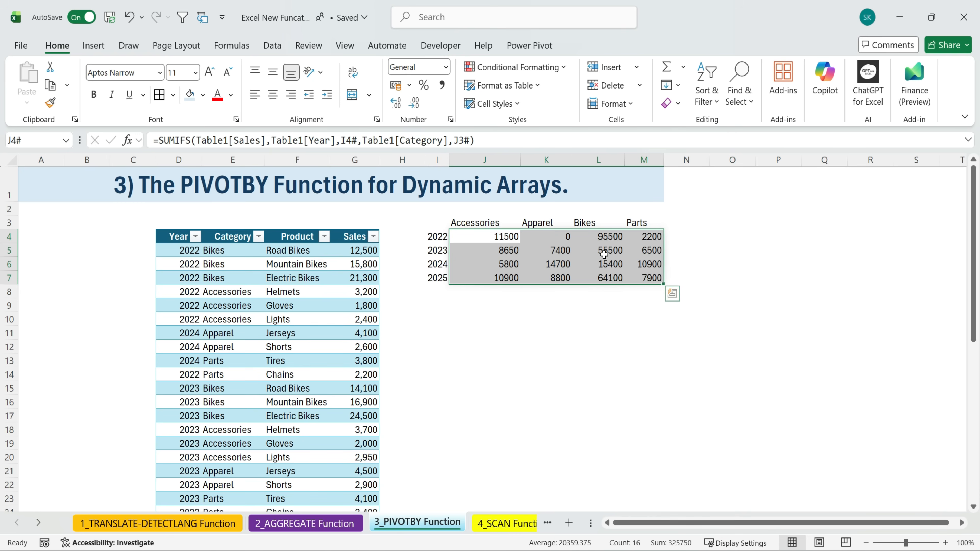
Summarize sales by year and category with a single formula by entering =PIVOTBY(Table1[Year],Table1[Category],Table1[Sales],SUM) in cell I10
click(475, 319)
click(441, 319)
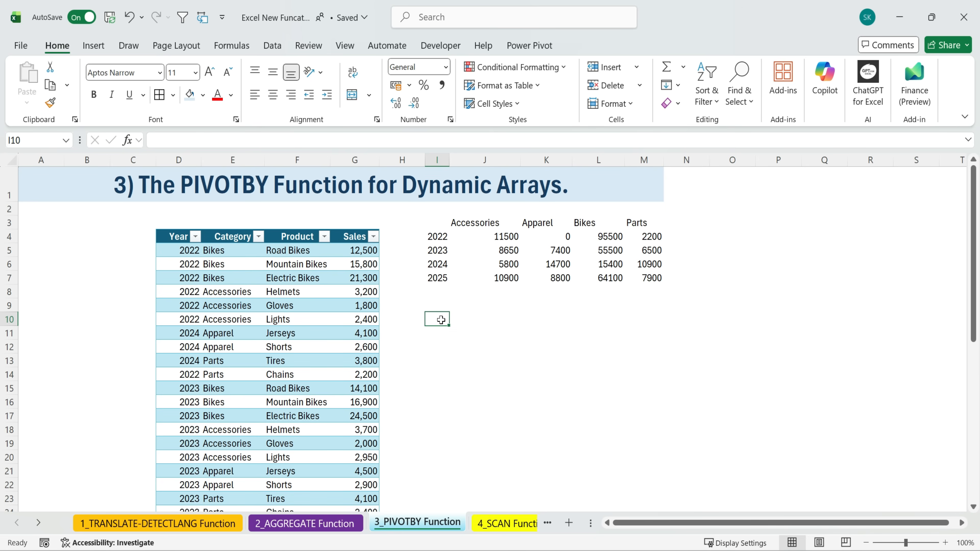
text(=)
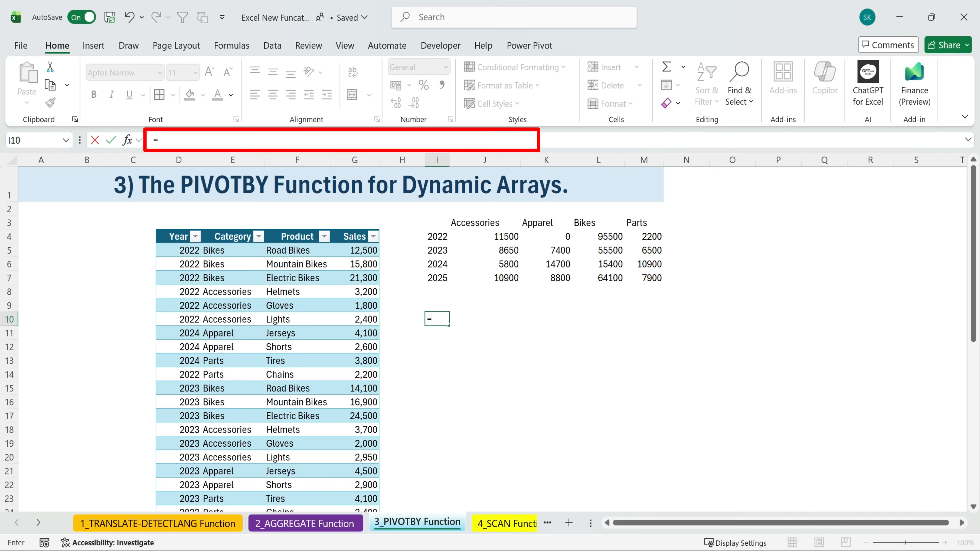
text(piv)
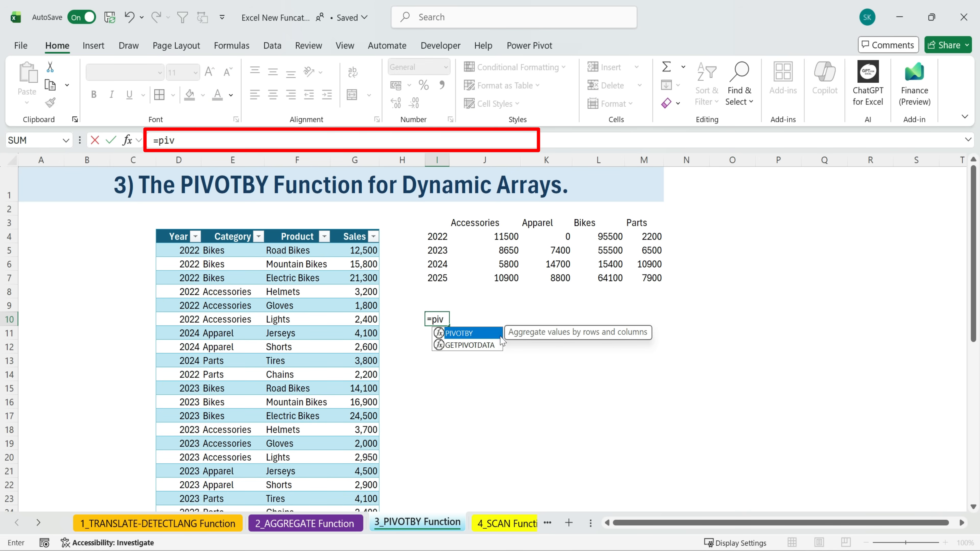
double_click(485, 334)
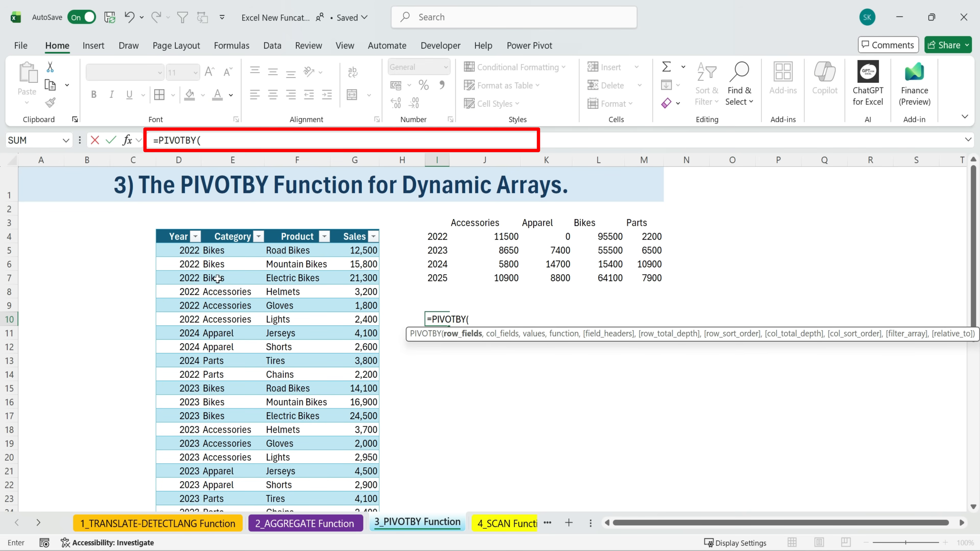
click(183, 229)
text(,)
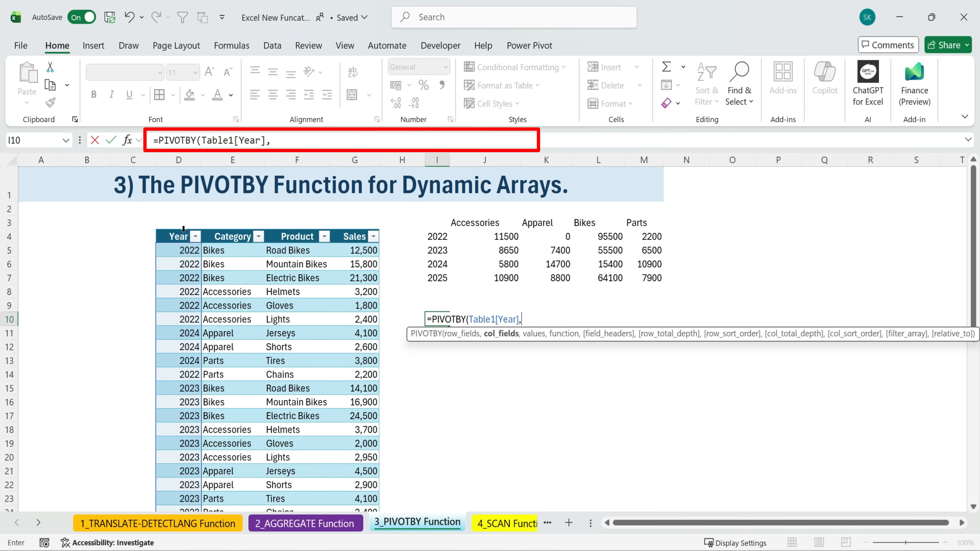
click(226, 228)
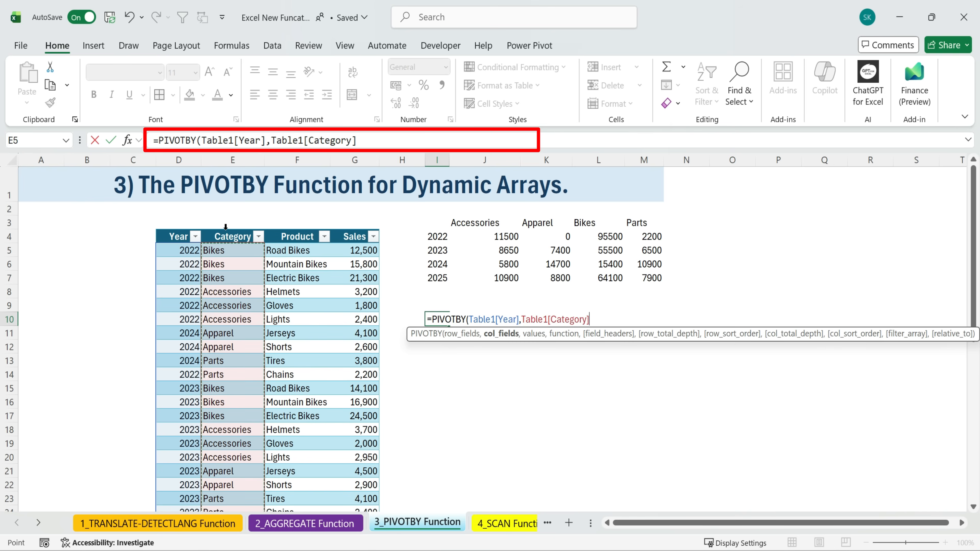
text(,)
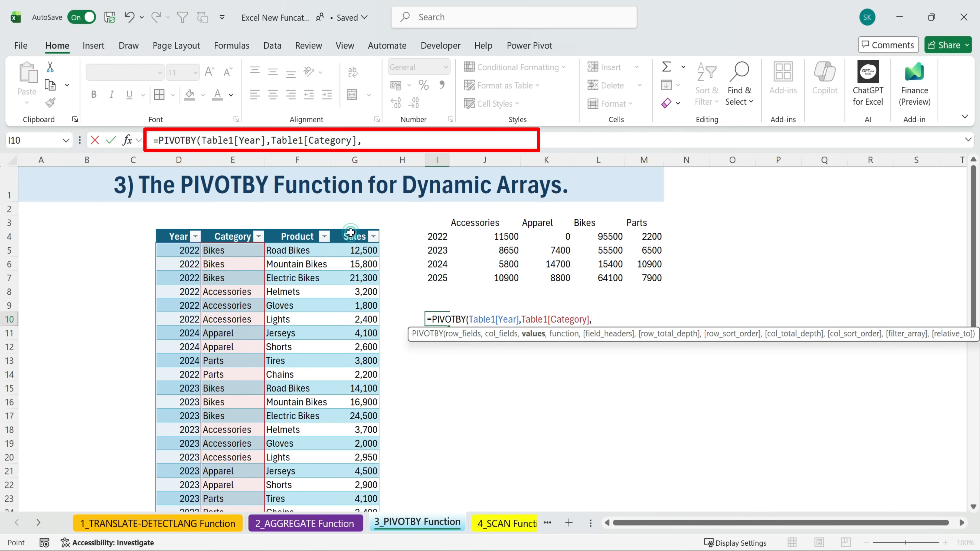
click(350, 228)
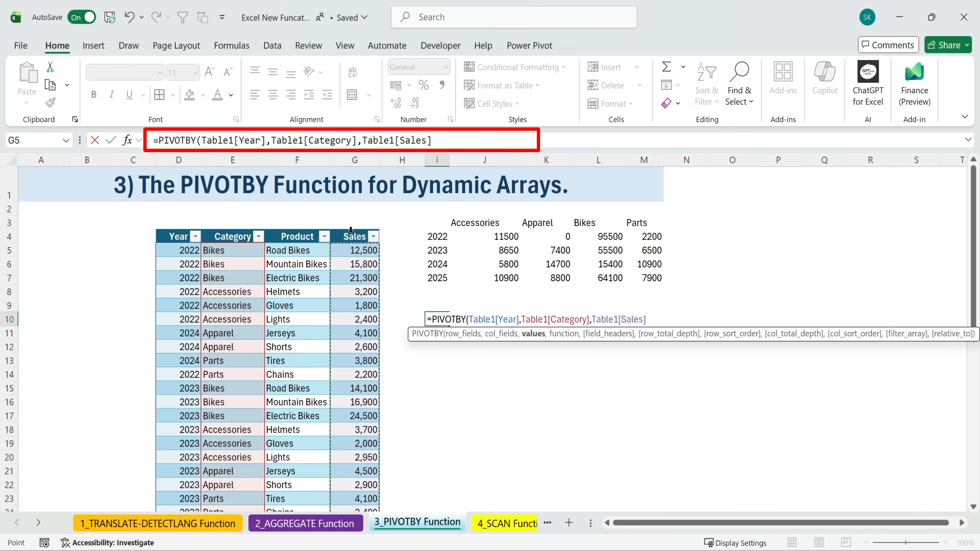
text(,)
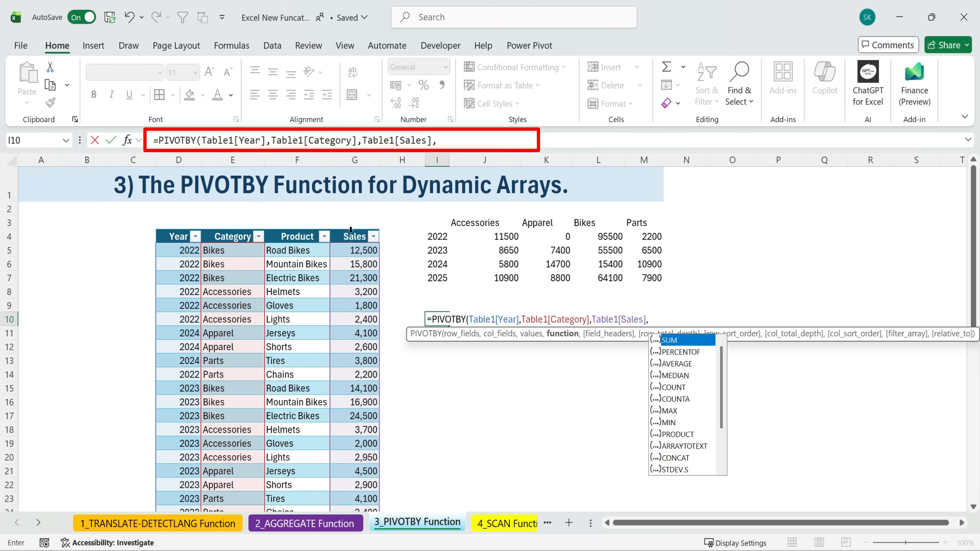
double_click(674, 340)
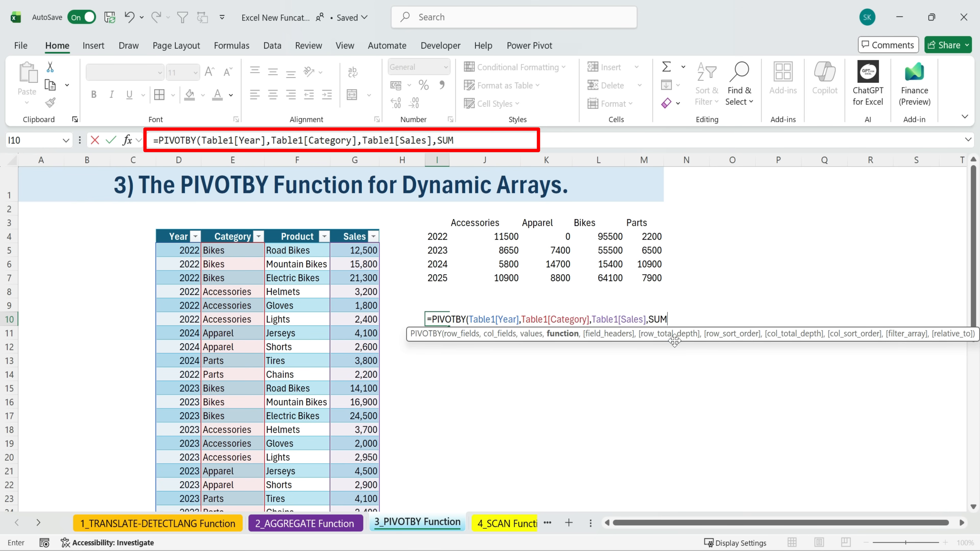
text())
key(Return)
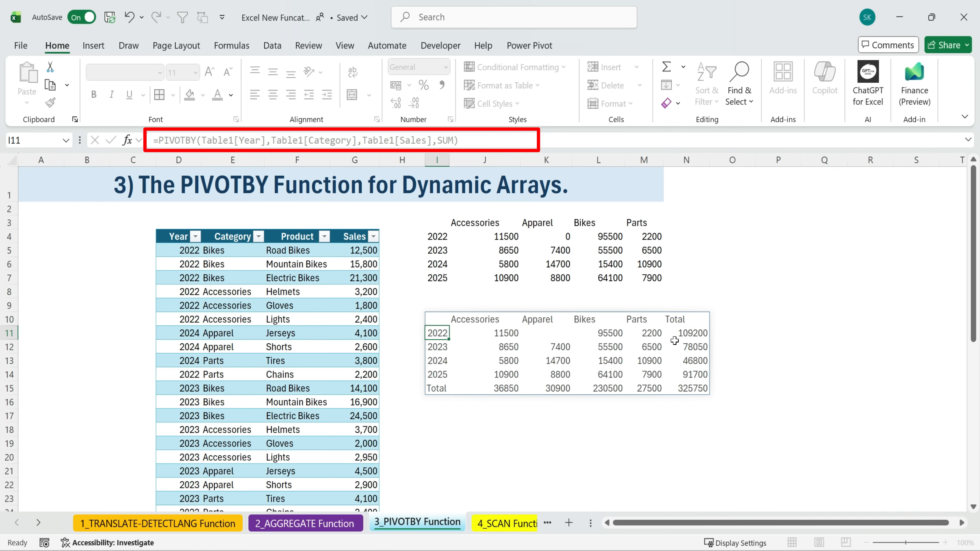
Compare the PIVOTBY summary starting at I10 with the SUMIFS summary above it
drag(438, 320, 708, 388)
click(685, 291)
drag(421, 224, 706, 280)
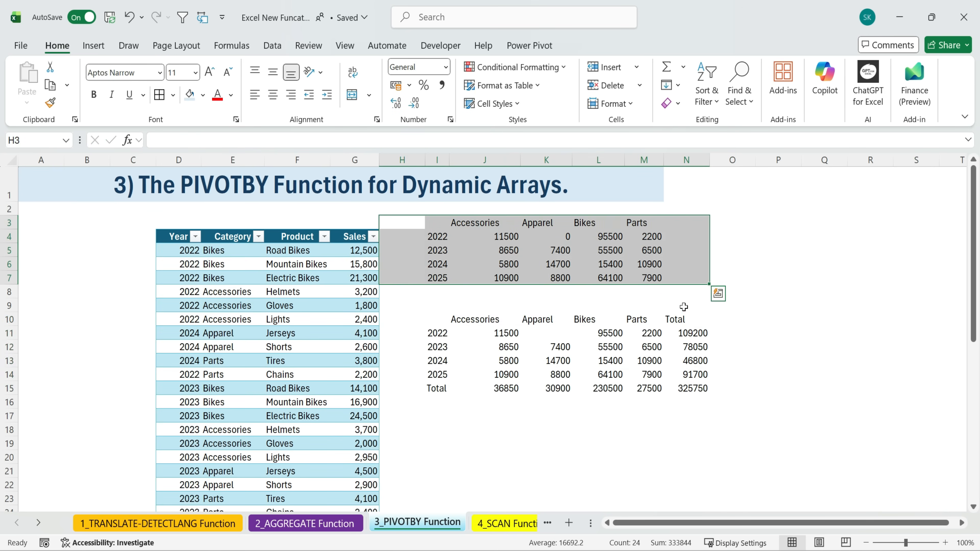
double_click(432, 319)
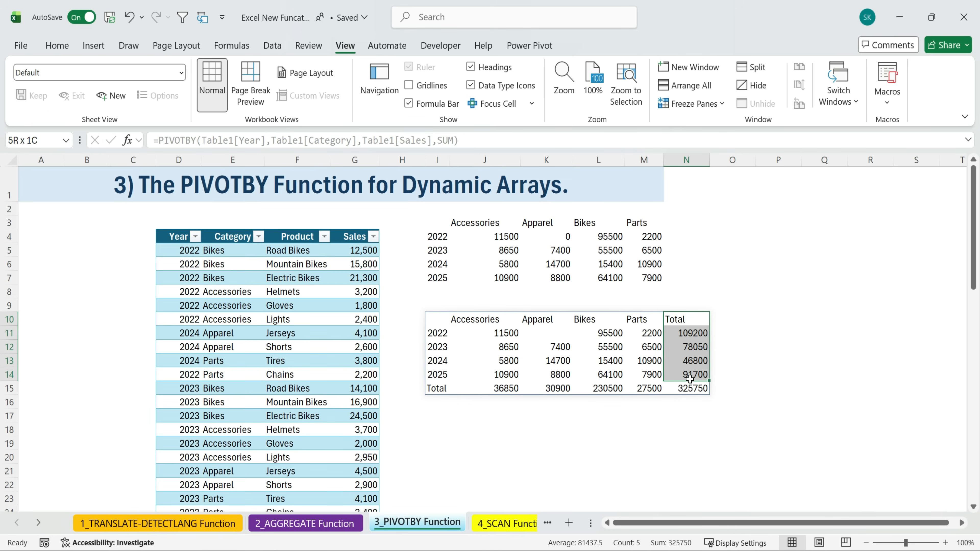
Apply outside borders around the PIVOTBY heading row I10:N10 and around its Total column N10:N15
drag(441, 320, 713, 321)
click(57, 45)
click(174, 95)
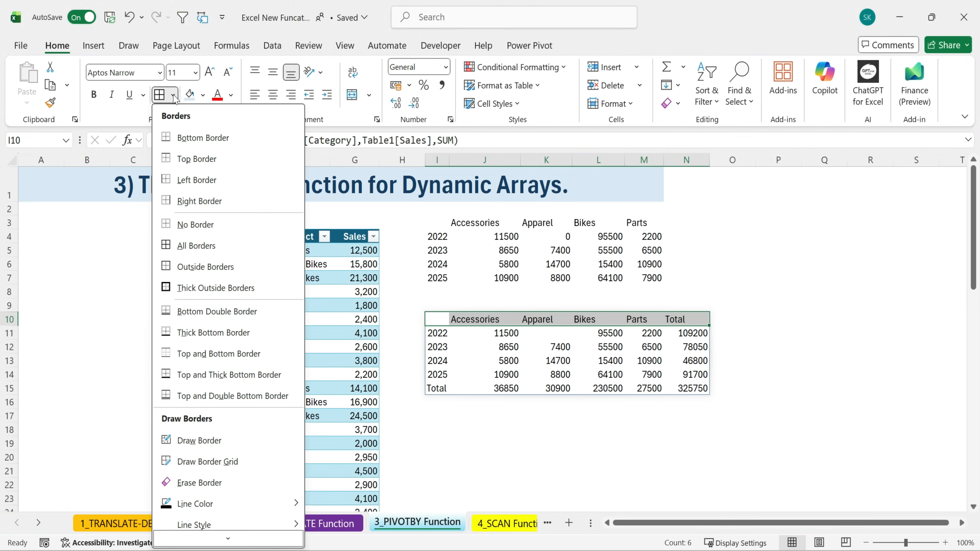
click(192, 265)
click(444, 388)
drag(673, 320, 687, 388)
click(173, 95)
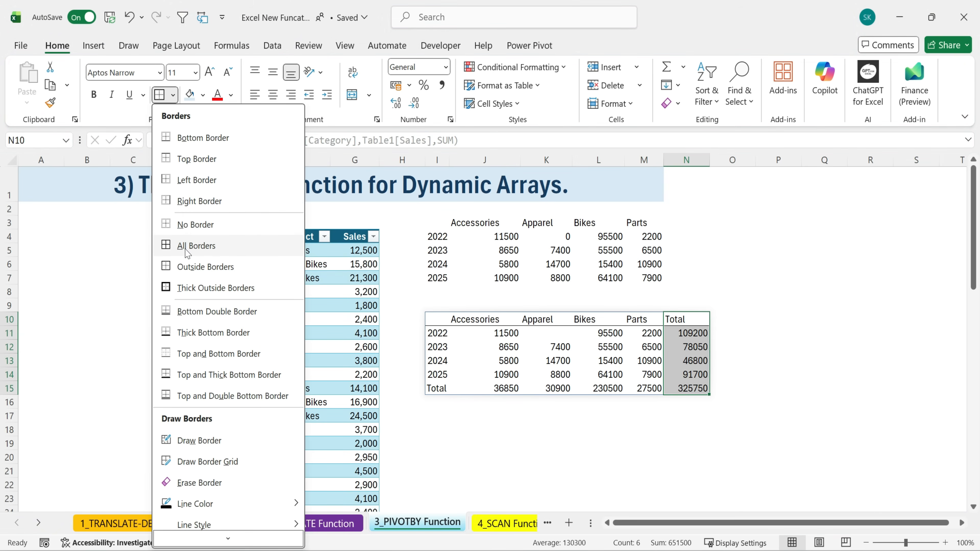
click(195, 287)
Apply outside borders around the PIVOTBY Total row I15:N15 and around the year label column I10:I15
drag(444, 389, 705, 382)
click(159, 94)
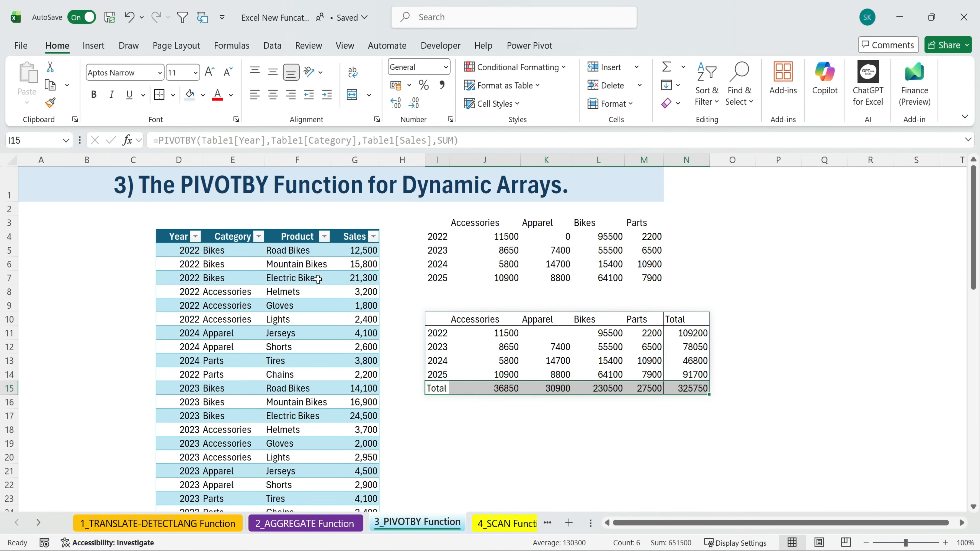
click(765, 318)
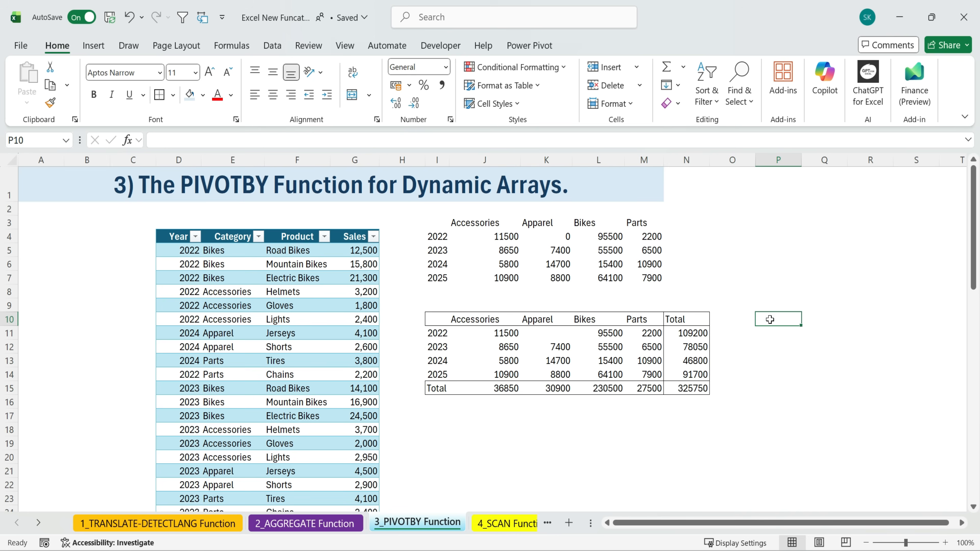
drag(444, 320, 437, 388)
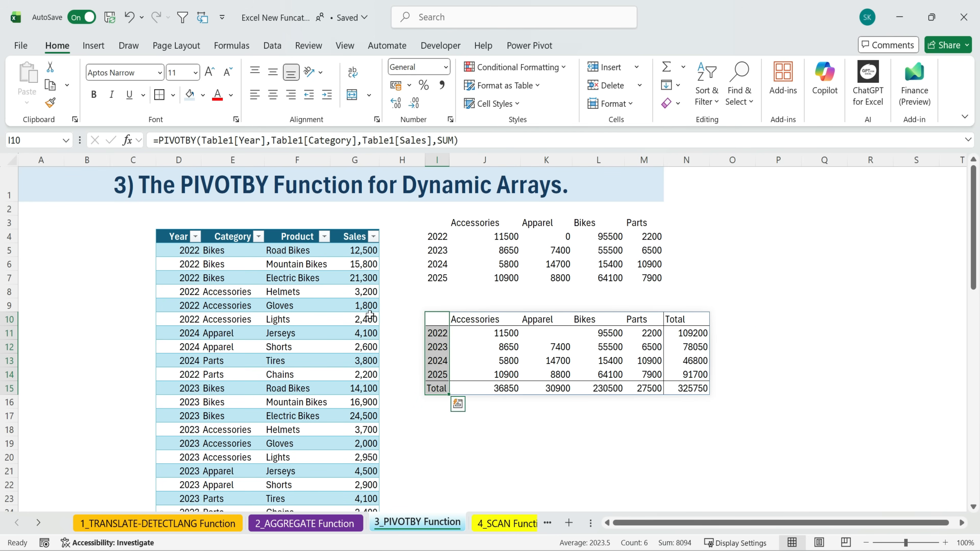
click(543, 441)
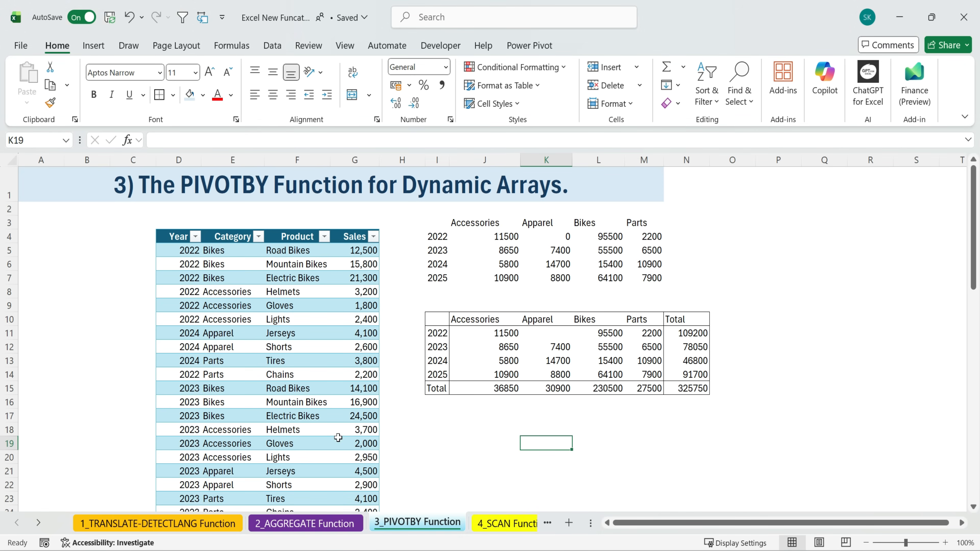
Freeze the panes at cell G19 to keep the summaries in view while scrolling the sales table
click(344, 442)
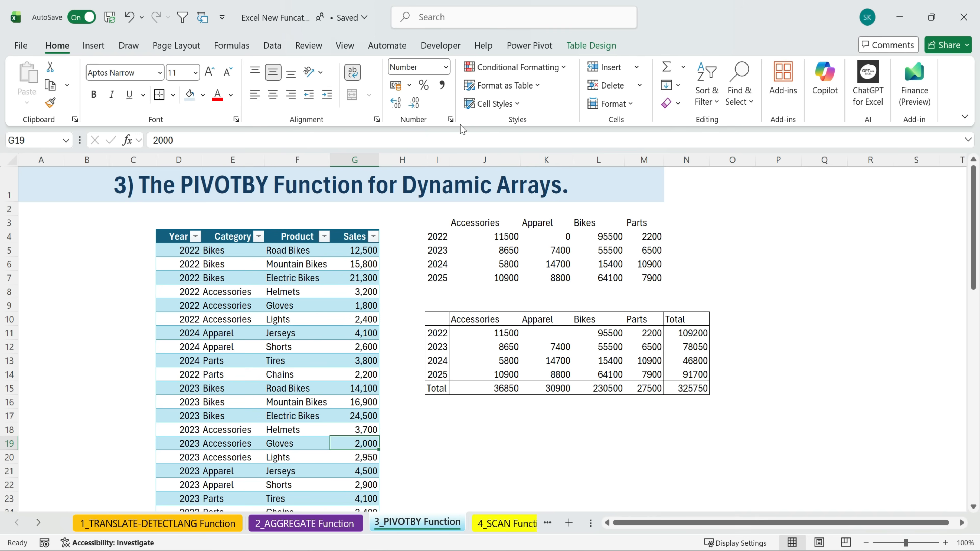
click(308, 45)
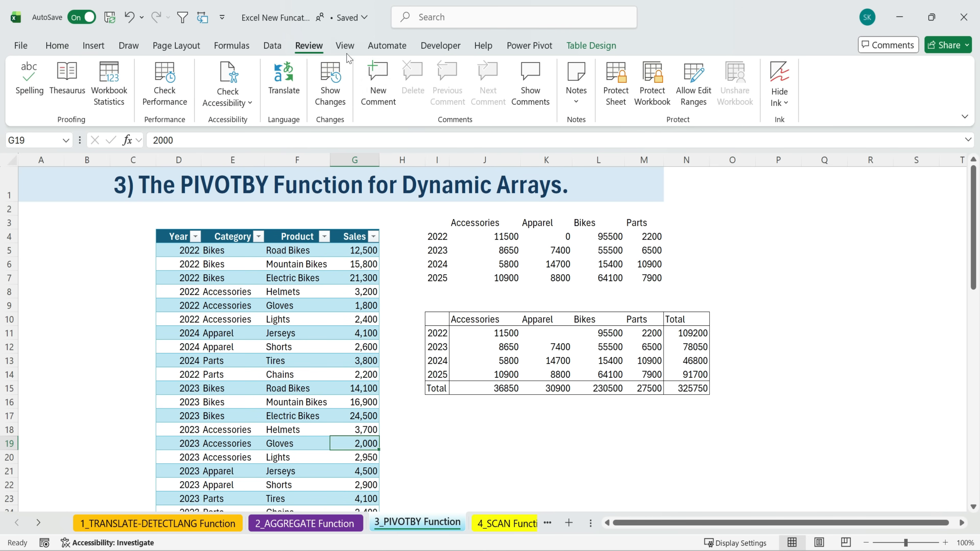
click(345, 46)
click(709, 103)
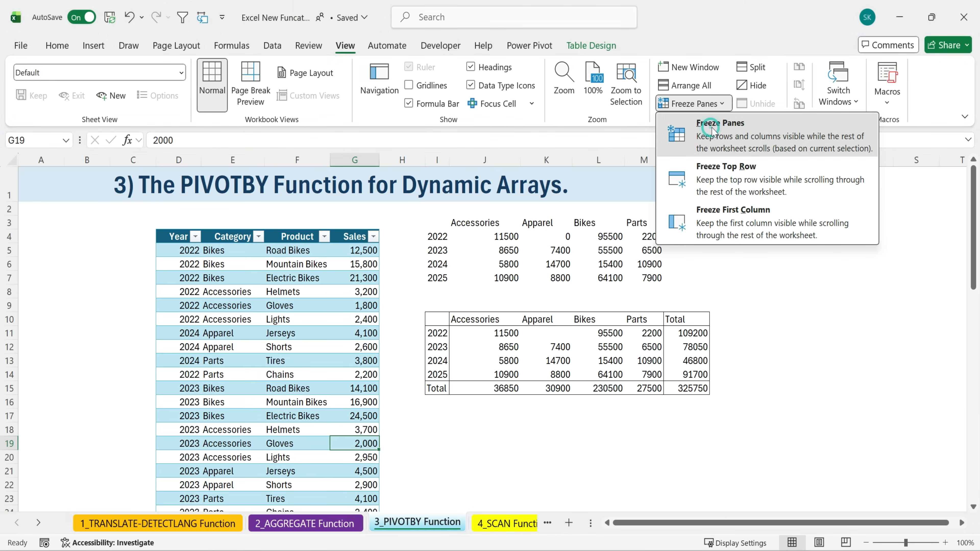
click(713, 127)
Add a new row below the sales table's last entry with Year 2026 in D45 and Category Bikes in E45
scroll(382, 467, down, 9)
scroll(329, 470, up, 1)
click(181, 470)
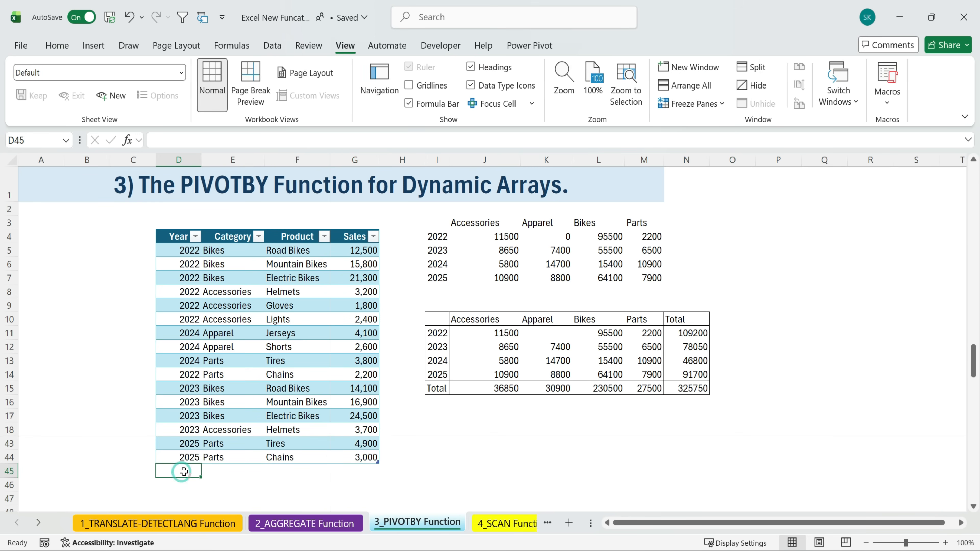
text(2026)
key(Tab)
text(Bik)
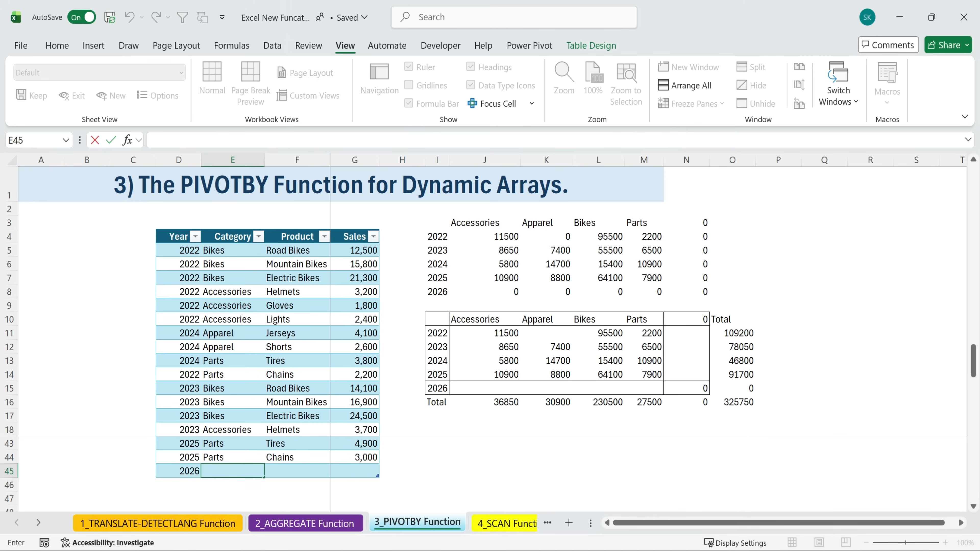
key(Return)
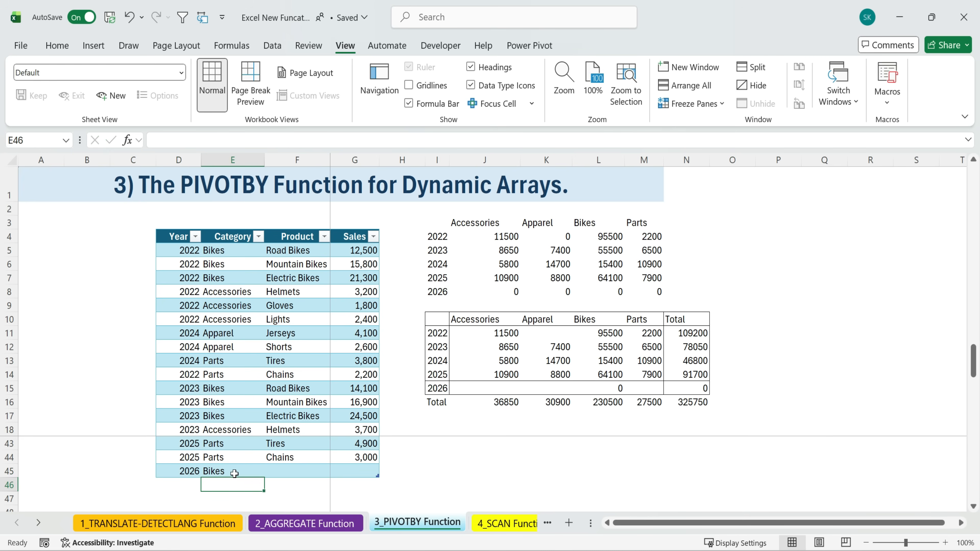
Fill the sales value 3,000 from G44 down into G45 of the new 2026 row
click(288, 473)
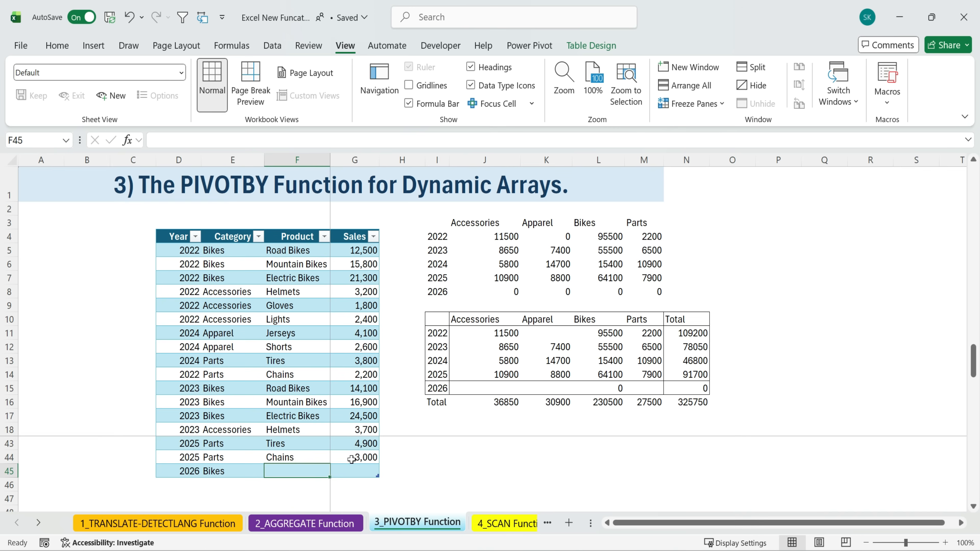
click(359, 459)
drag(378, 463, 371, 472)
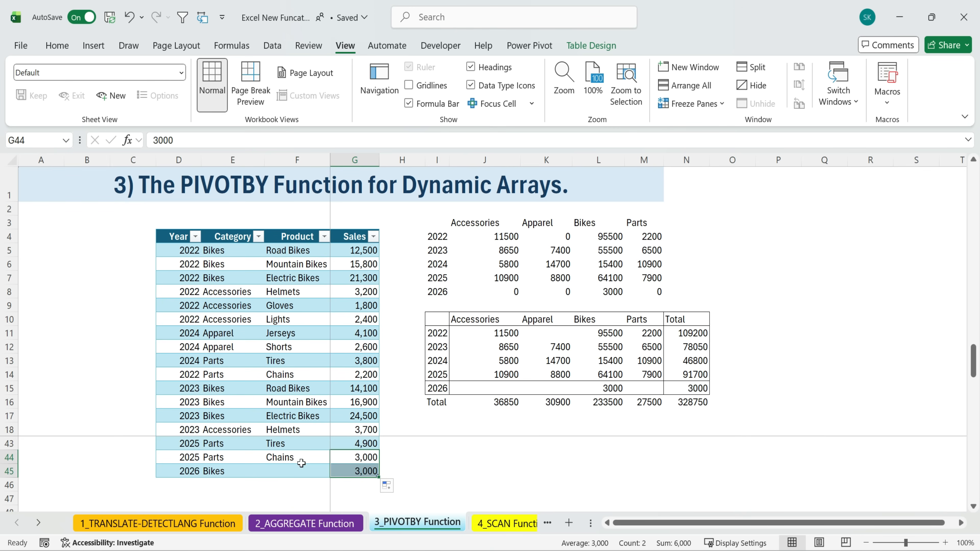
Copy the product name Helmets from F18 into the new row's Product cell F45
click(298, 458)
click(287, 431)
key(ctrl+c)
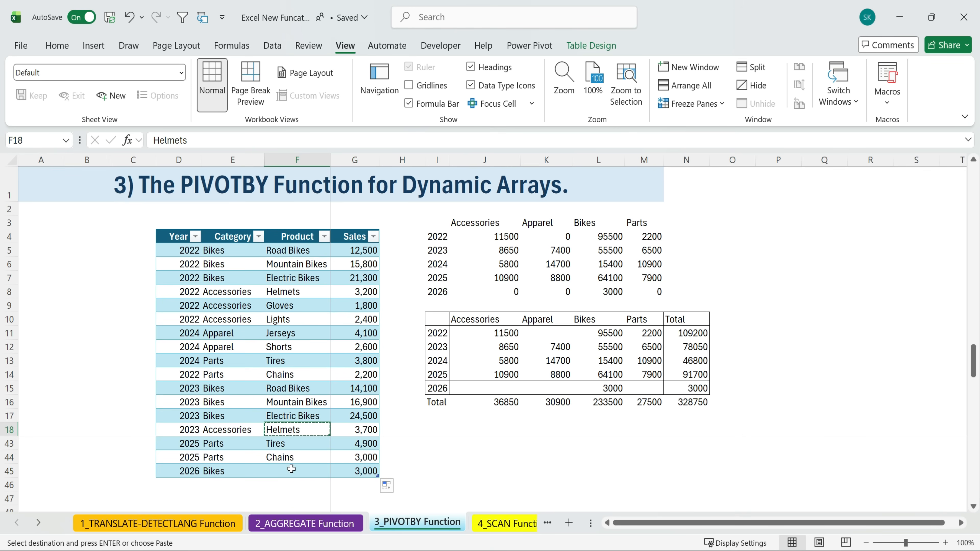
click(291, 470)
key(ctrl+v)
Set the new row's sales in G45 to 5,000 and check the 2026 Bikes figure in the PIVOTBY summary
drag(207, 470, 297, 471)
drag(592, 321, 605, 388)
click(348, 467)
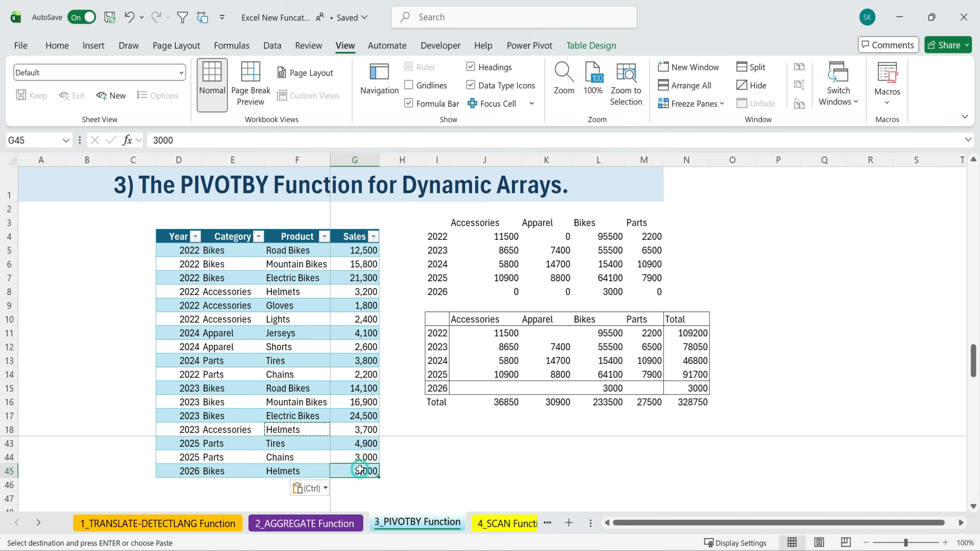
text(5,000)
key(Return)
click(614, 388)
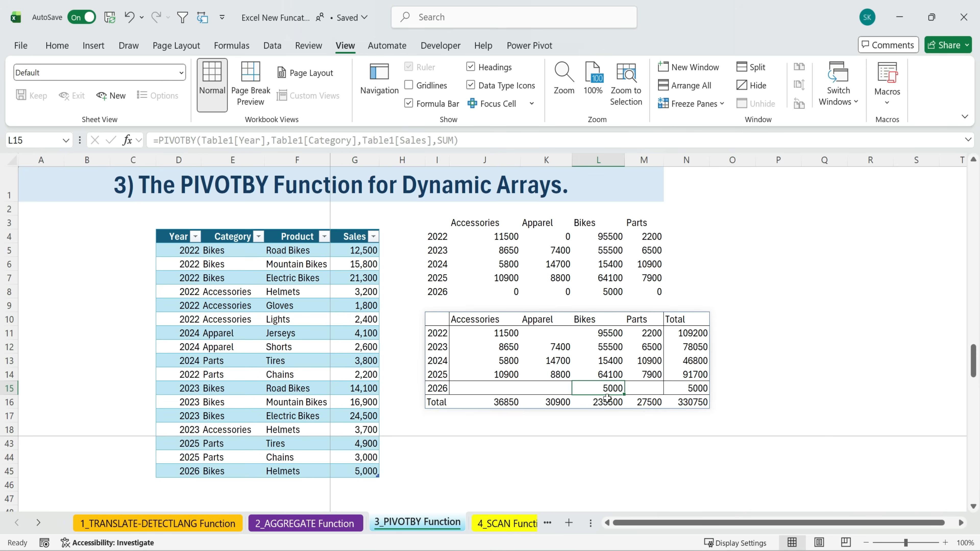
Format the PIVOTBY results in I11:N16 with comma style and no decimal places
drag(435, 333, 677, 402)
click(57, 46)
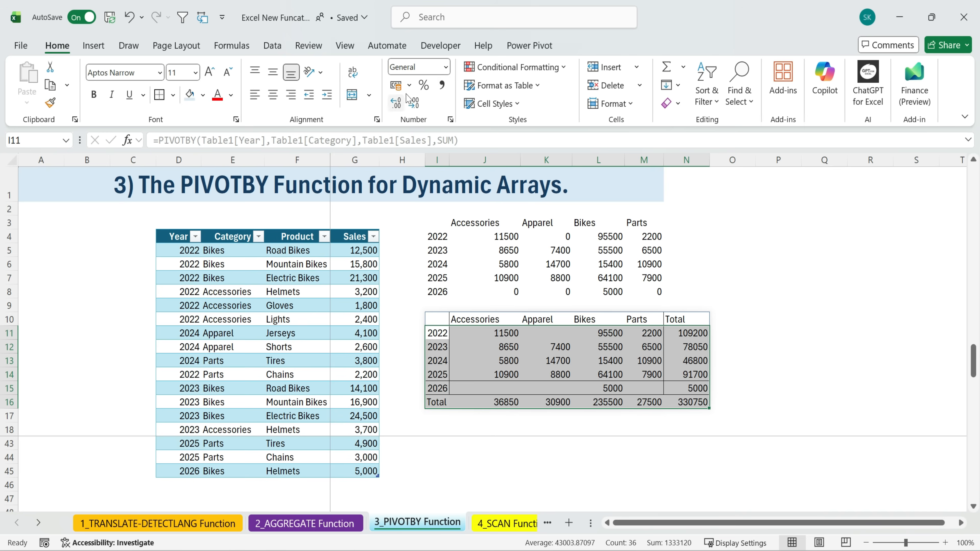
click(443, 86)
click(413, 104)
click(414, 104)
click(799, 280)
drag(459, 334, 703, 417)
scroll(424, 371, up, 3)
Go to the 4_SCAN Function sheet and review its monthly sales and New Data tables
click(852, 250)
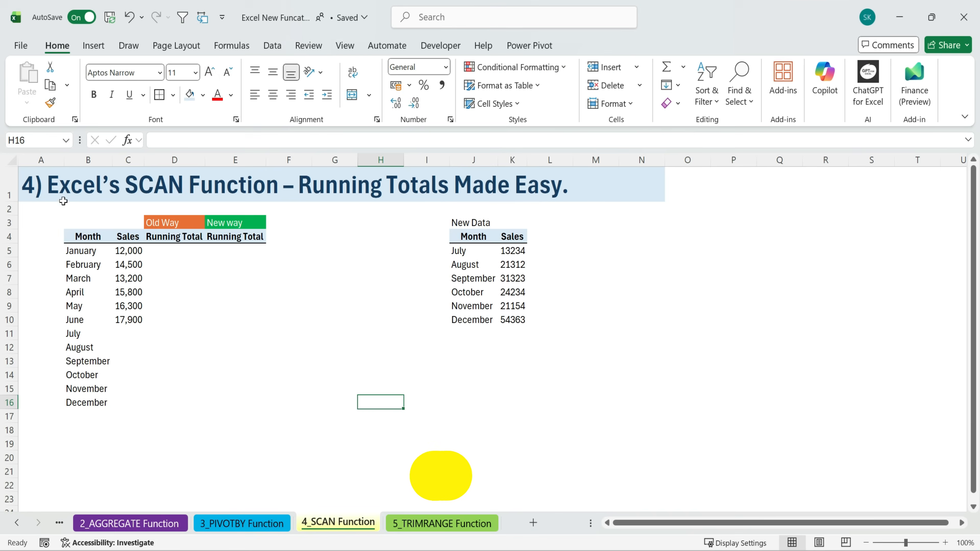
click(440, 204)
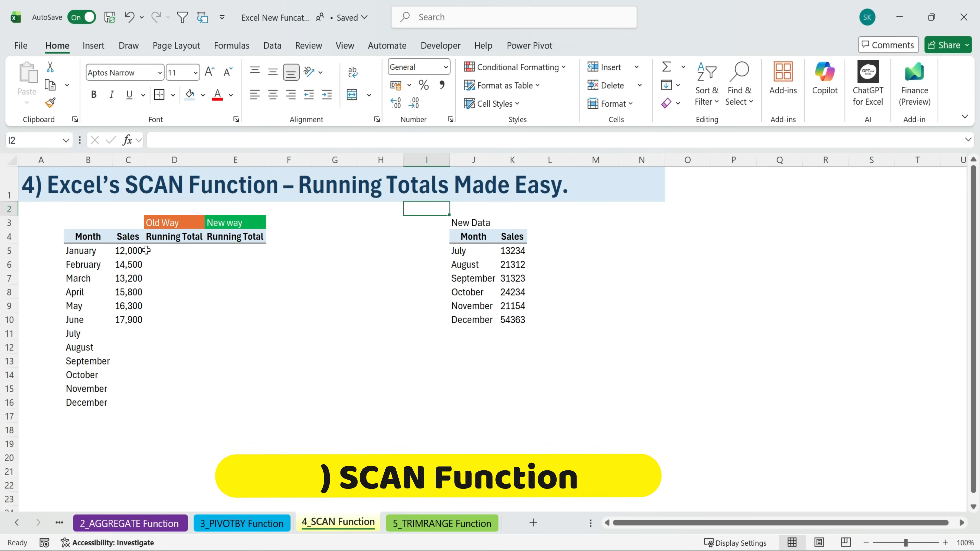
drag(82, 220, 598, 388)
click(241, 253)
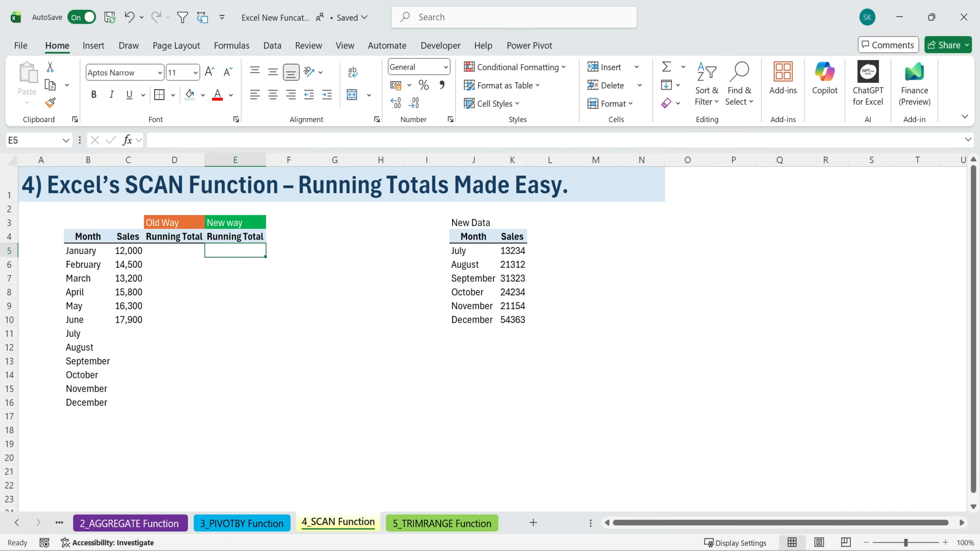
Enter =SUM($C$5:C5) in D5 and fill it down the Old Way Running Total column to D16
click(175, 249)
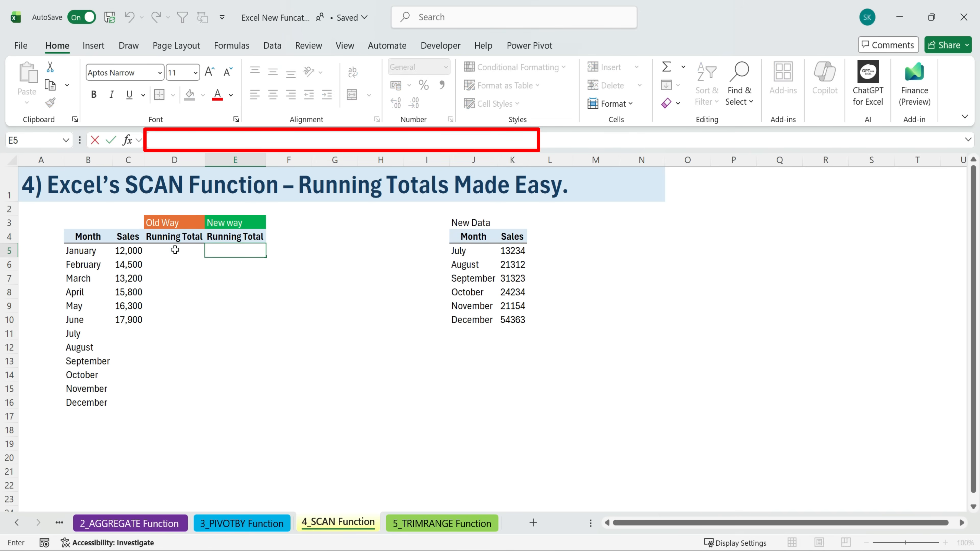
text(=sum)
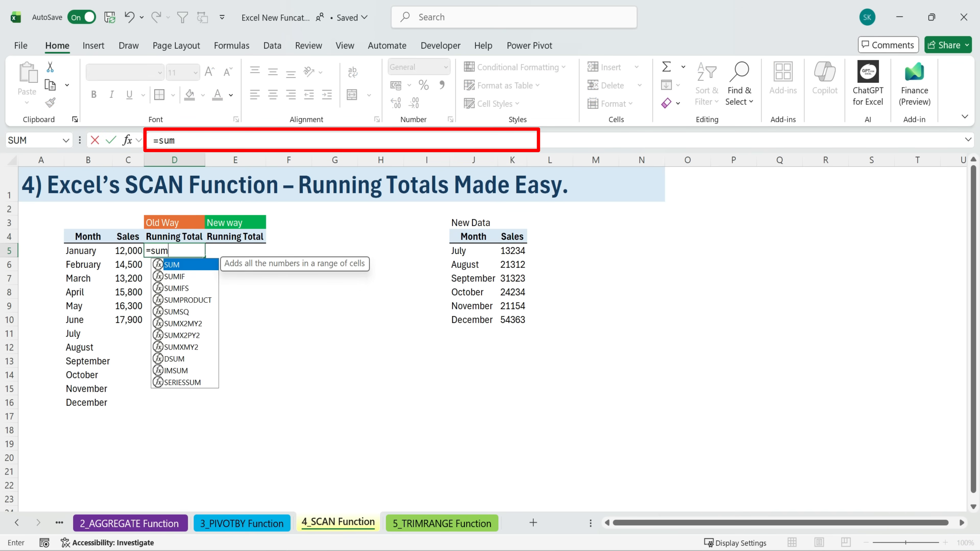
double_click(181, 263)
click(120, 251)
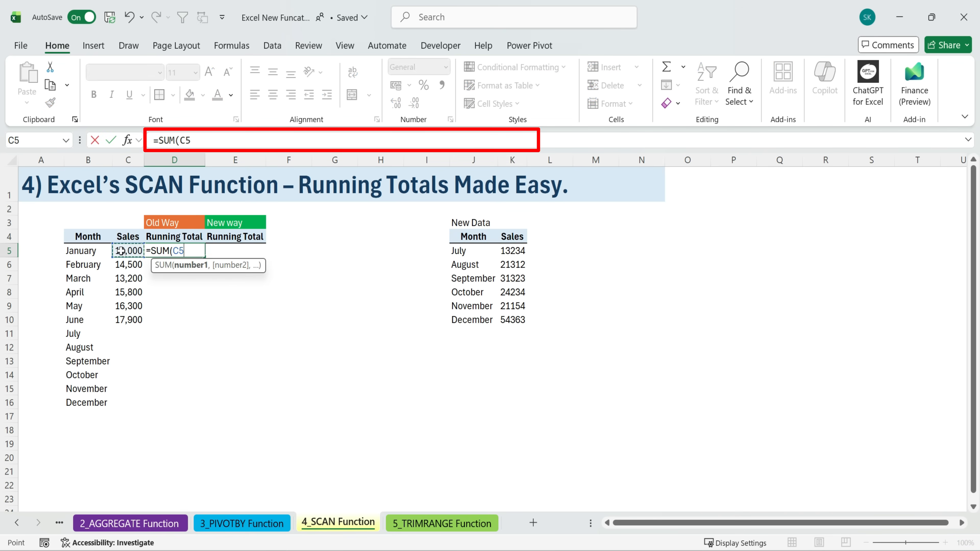
key(F8)
drag(197, 251, 172, 251)
key(F4)
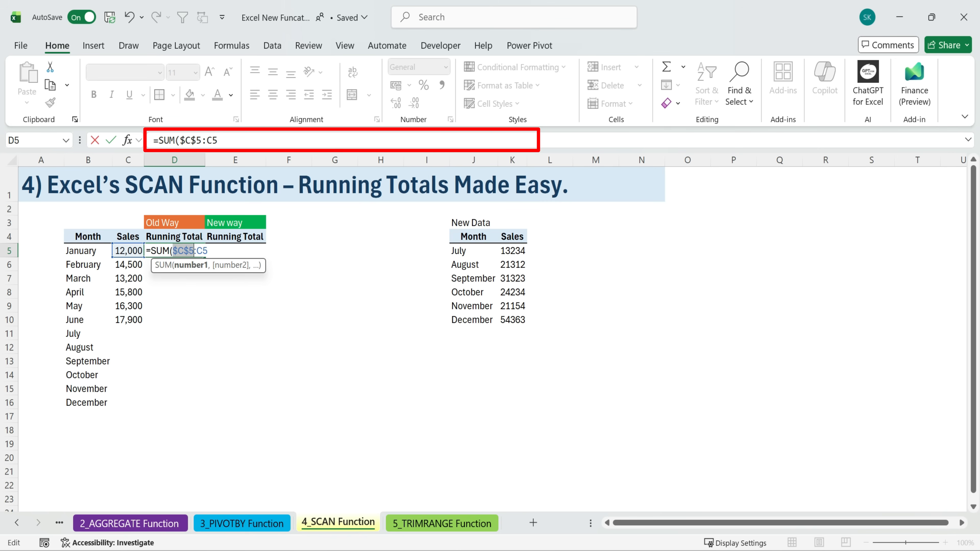
click(210, 251)
key(Return)
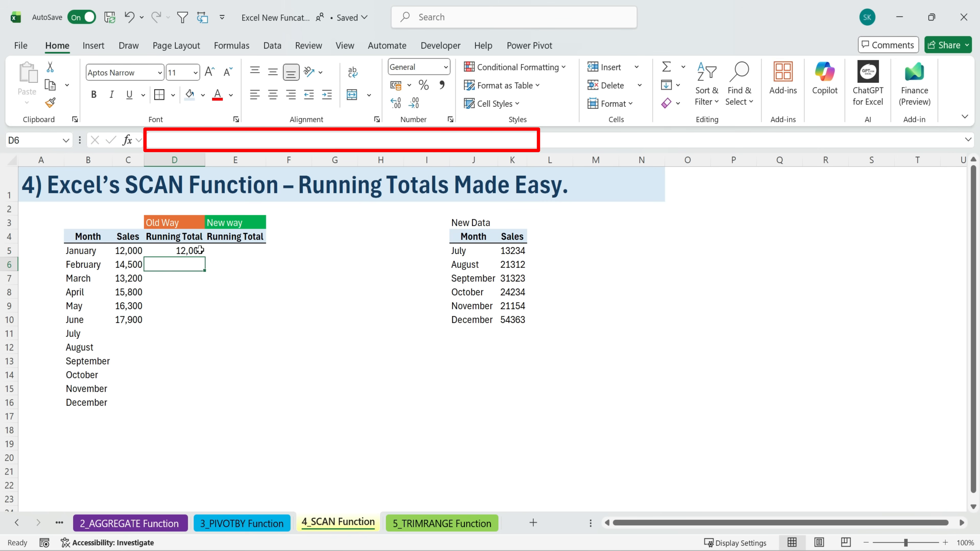
click(199, 250)
double_click(204, 257)
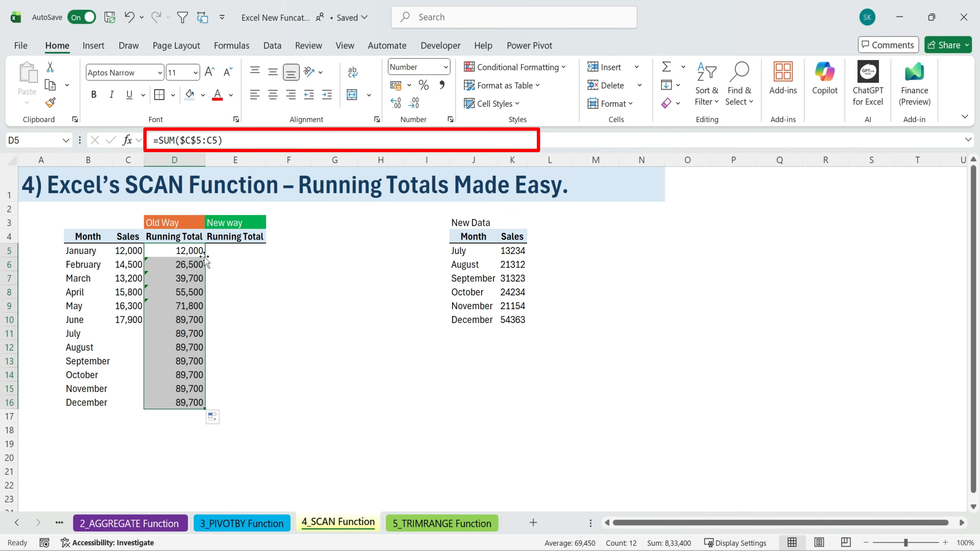
Inspect the cell references in the Old Way running total formulas, including the one for June in D10
double_click(175, 295)
click(184, 317)
double_click(193, 303)
click(169, 334)
double_click(197, 319)
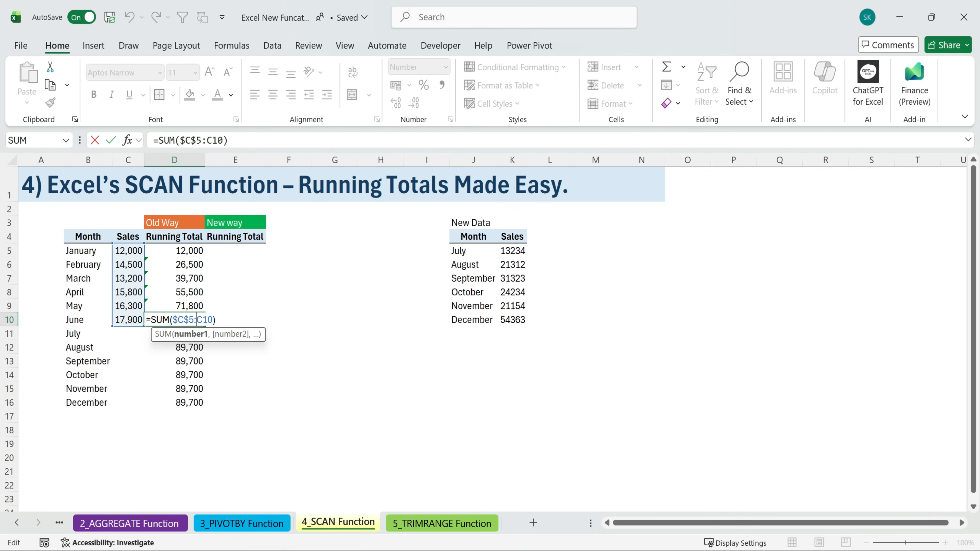
click(201, 386)
key(BackSpace)
key(BackSpace)
key(BackSpace)
key(Return)
click(234, 361)
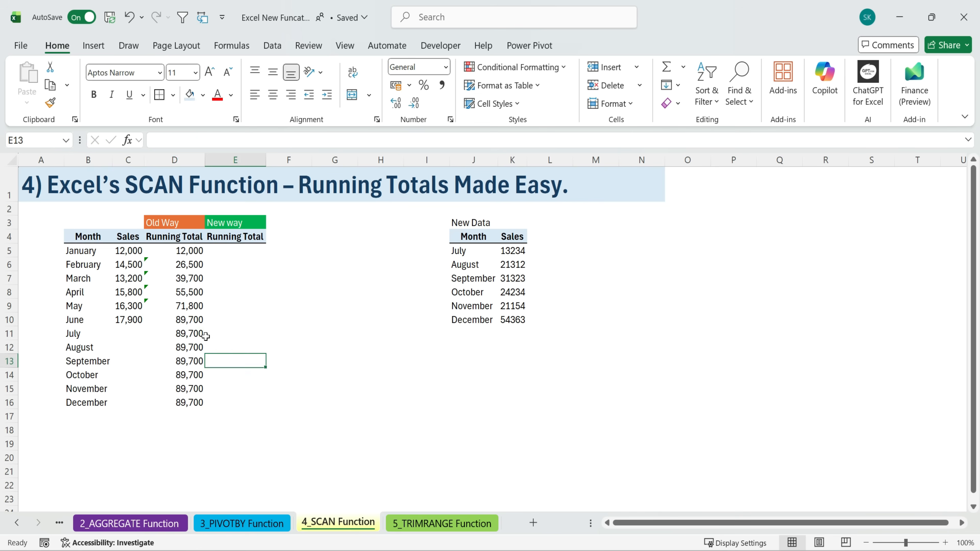
Clear the running totals in D11:D16 and enter 20000 as the July sales in C11
drag(203, 334, 193, 403)
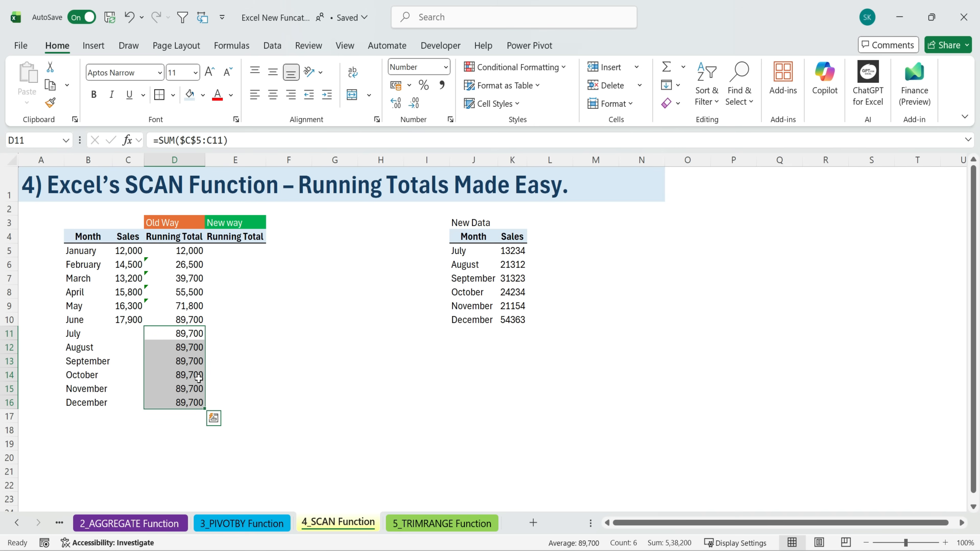
key(Delete)
click(132, 333)
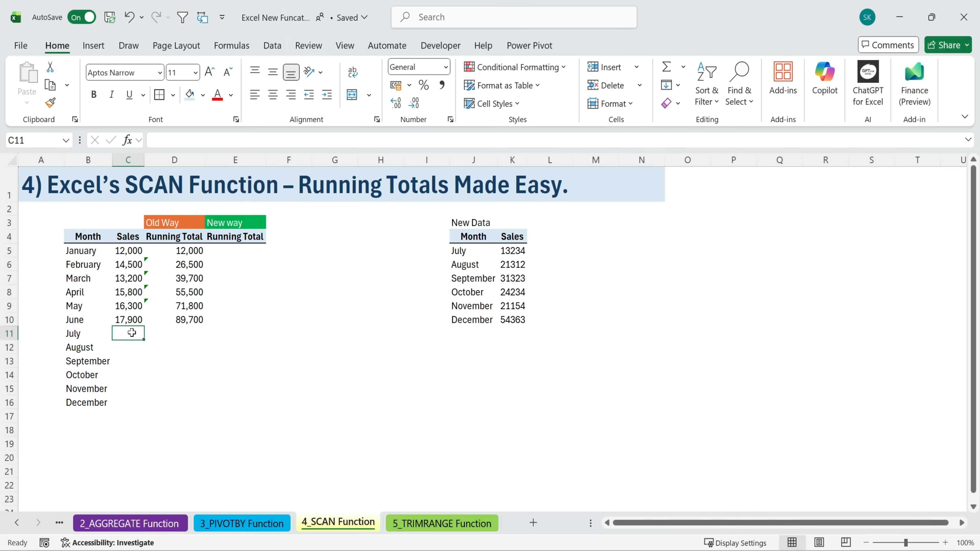
text(20000)
key(Return)
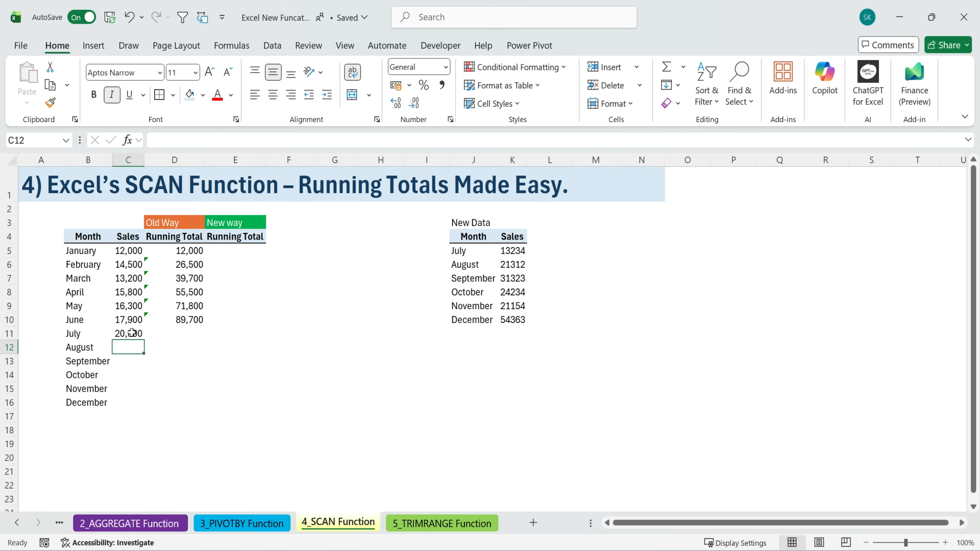
Extend the Old Way running total formula from D10 to July's cell D11 and check its range
click(175, 330)
click(197, 319)
drag(205, 325, 208, 342)
double_click(193, 333)
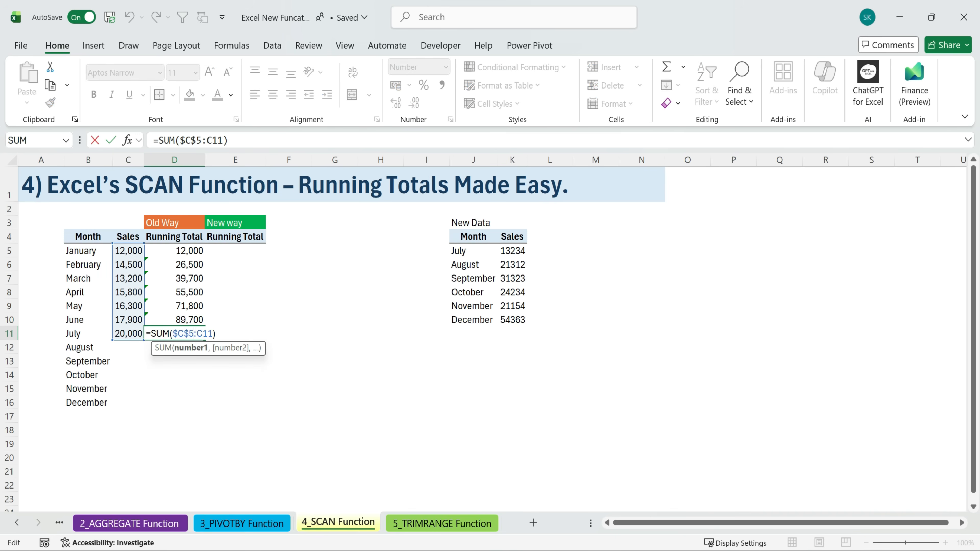
key(Return)
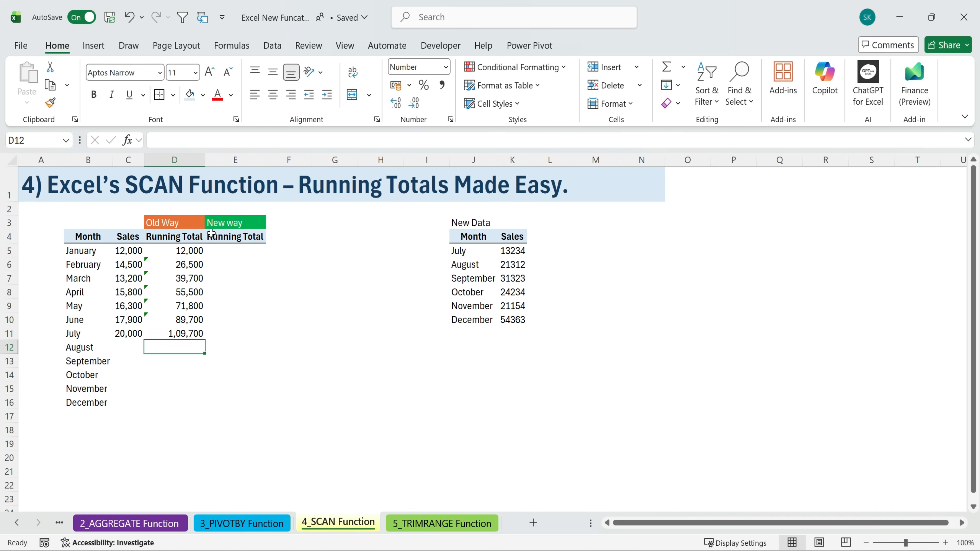
Start a SCAN formula in E5 under New way with initial value 0 and array C5:C16
click(250, 252)
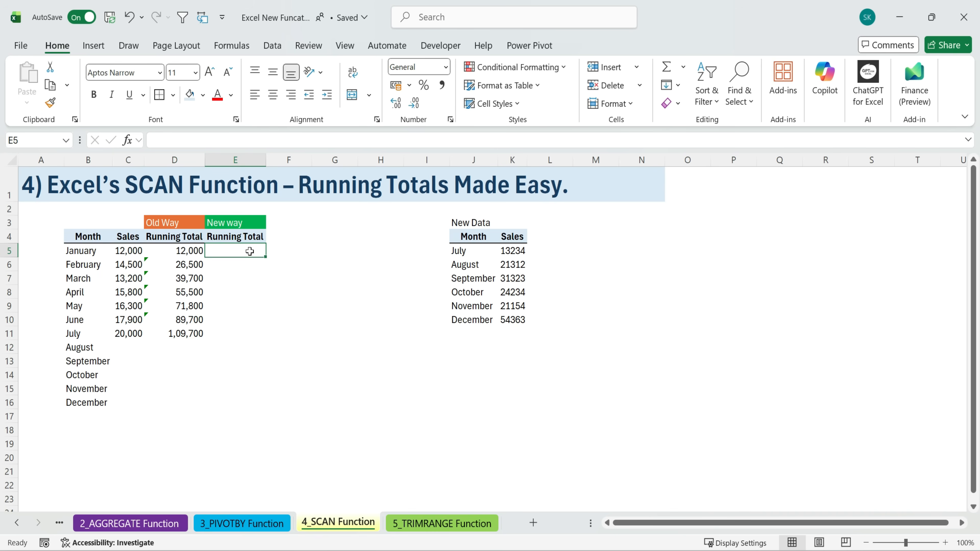
text(=)
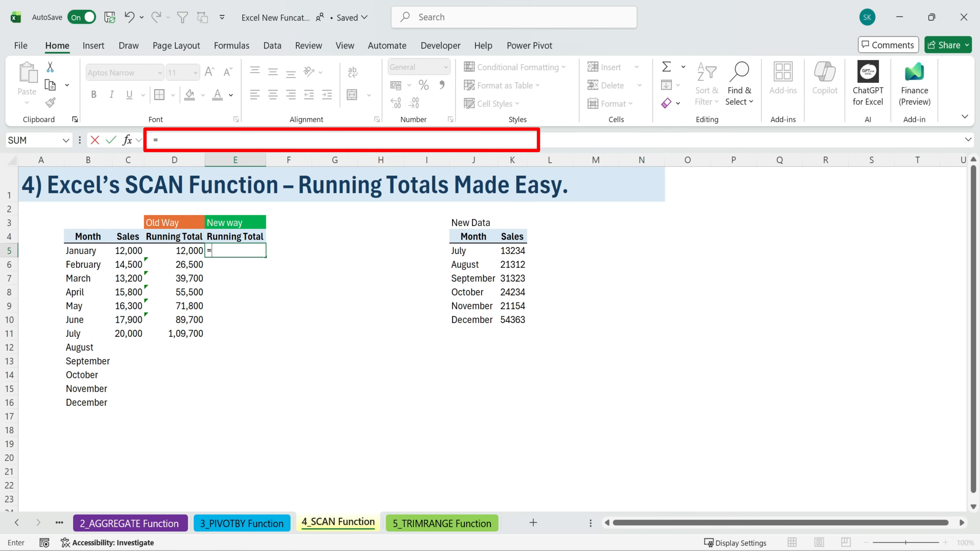
text(sca)
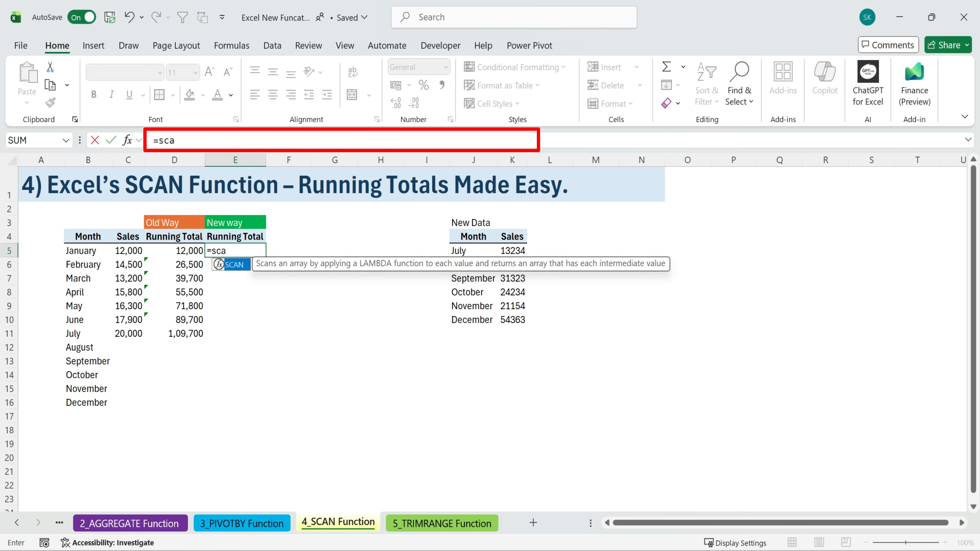
double_click(235, 266)
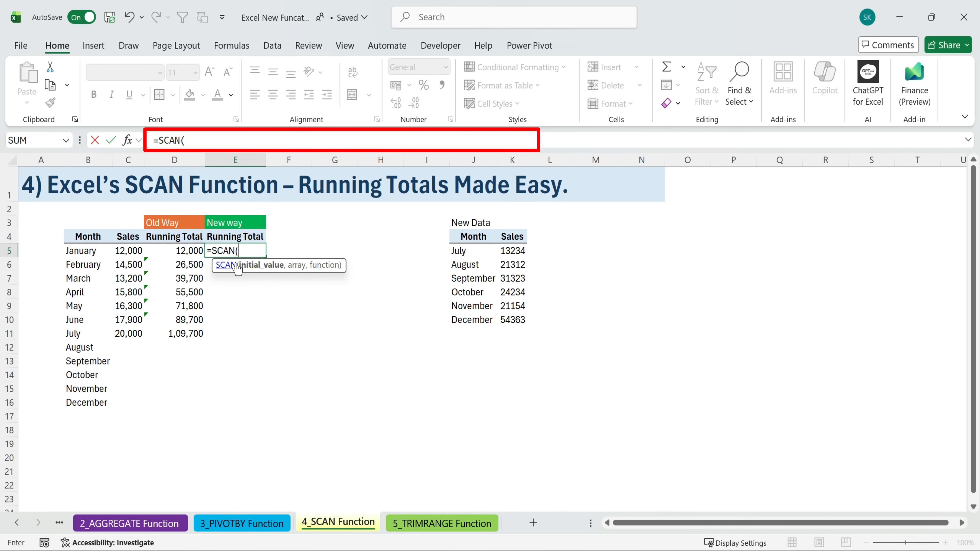
text(0,)
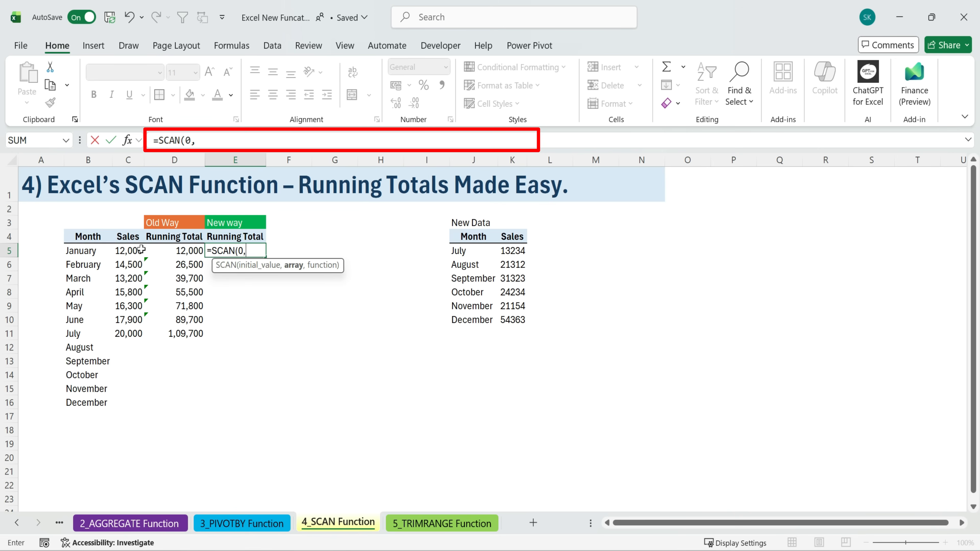
drag(132, 250, 140, 402)
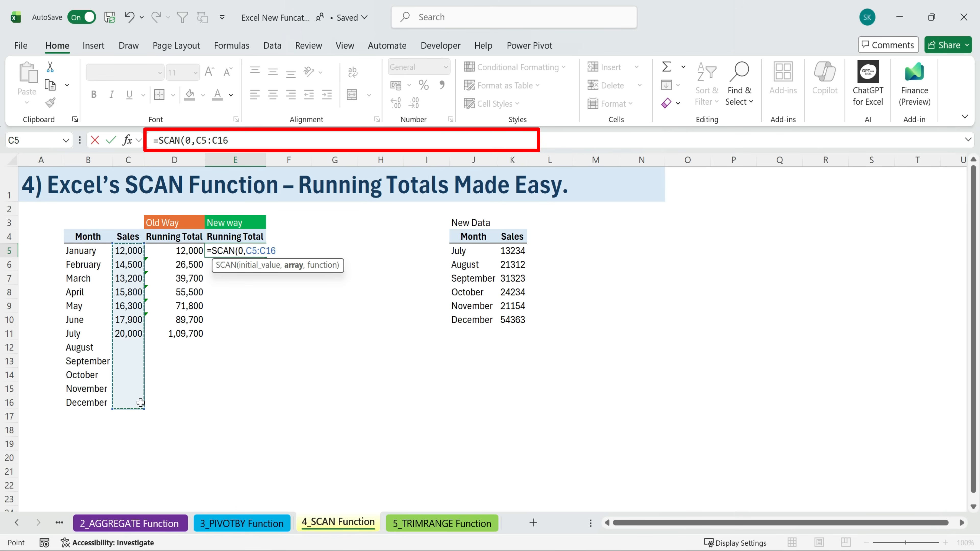
text(,)
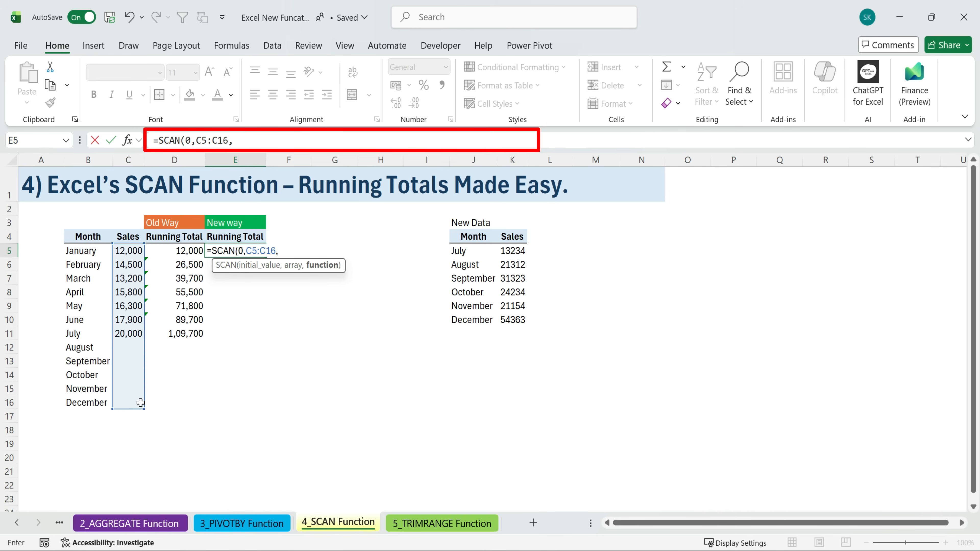
Complete the SCAN formula in E5 with the function argument LAMBDA(I,v,IF(v<>"",I+v,"")) and enter it
text(la)
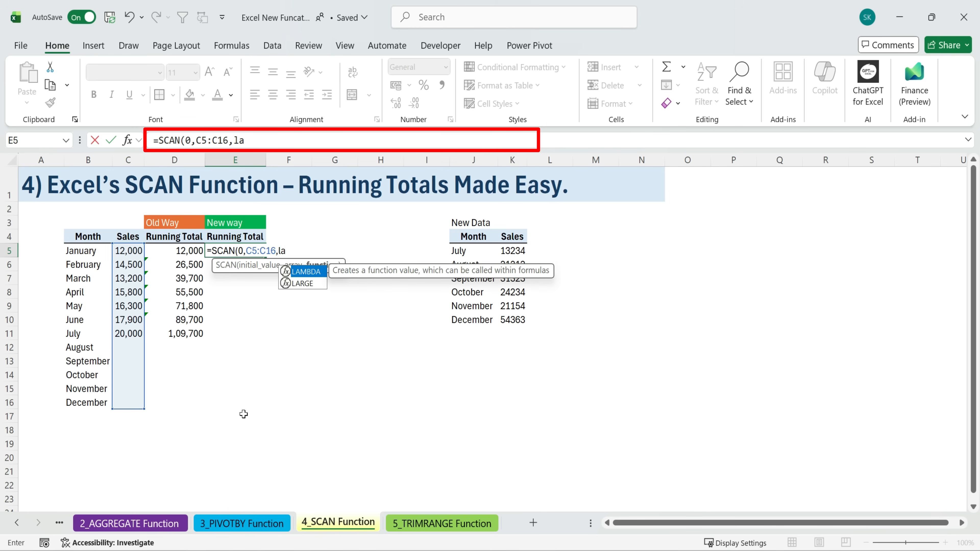
double_click(311, 274)
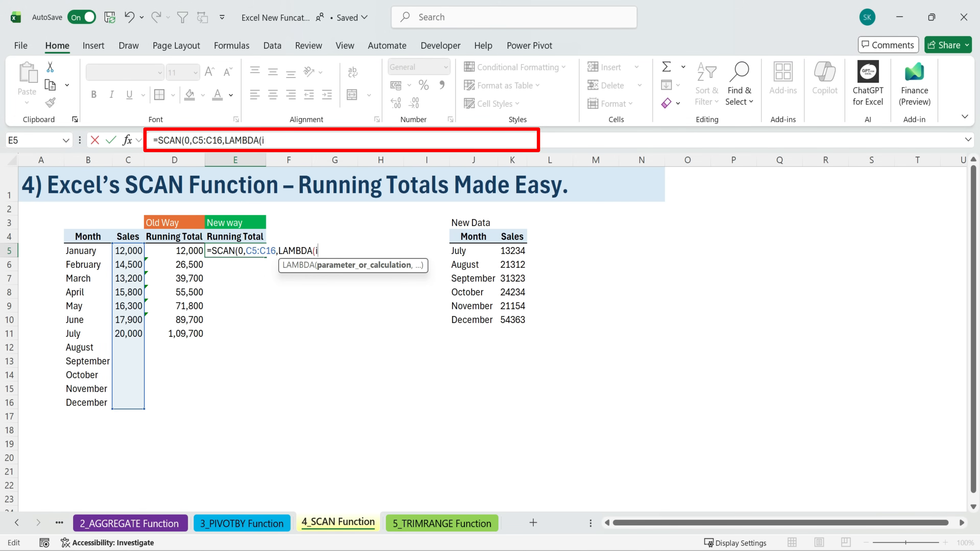
text(,v)
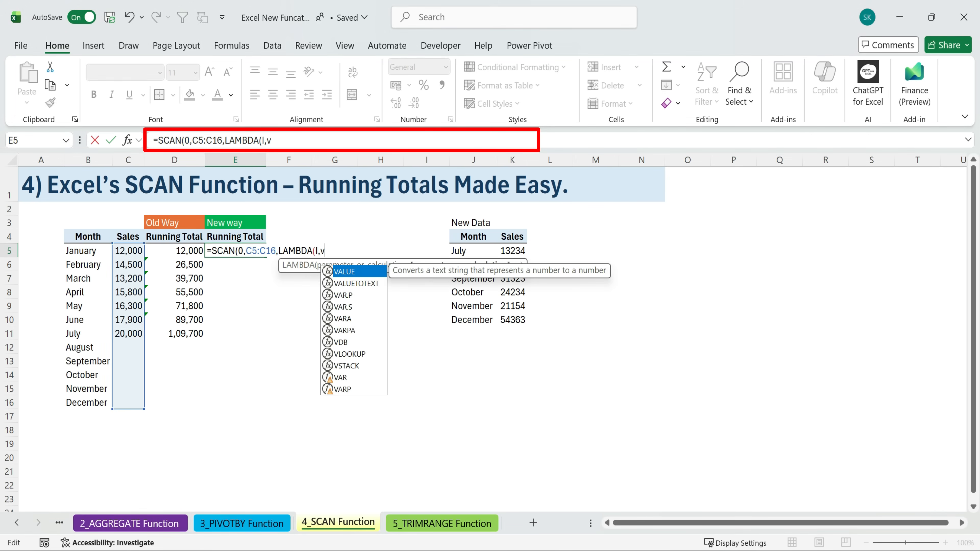
text(,IF()
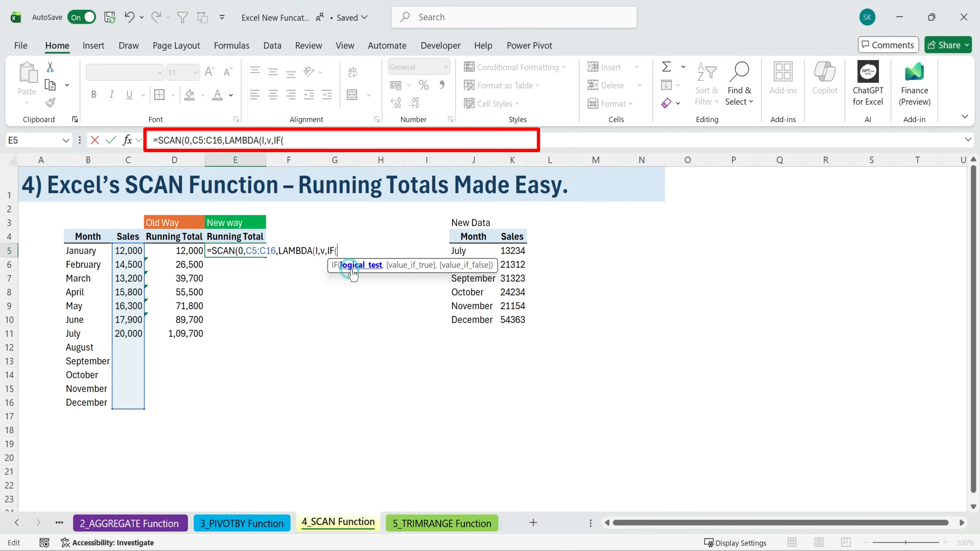
text(v)
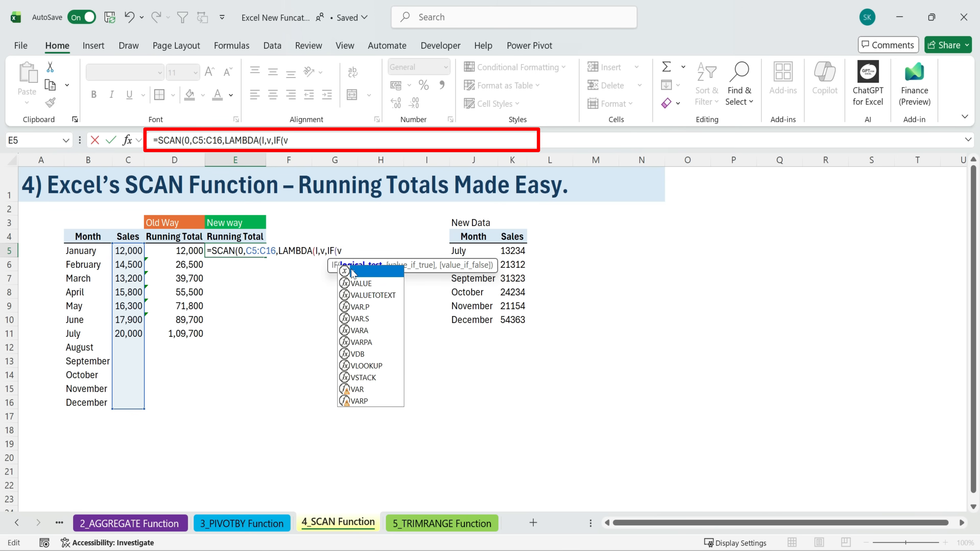
text(<>"",i+v,""))
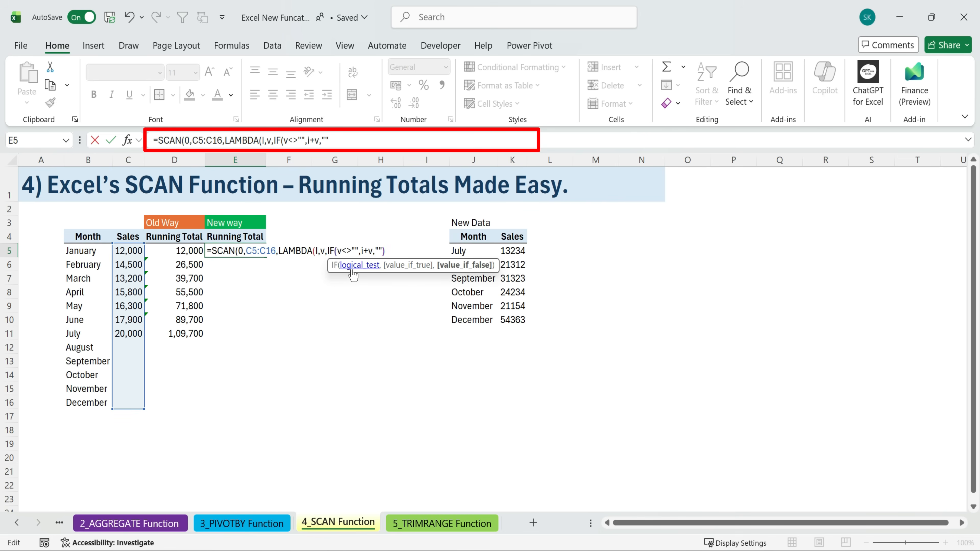
text()))
key(Return)
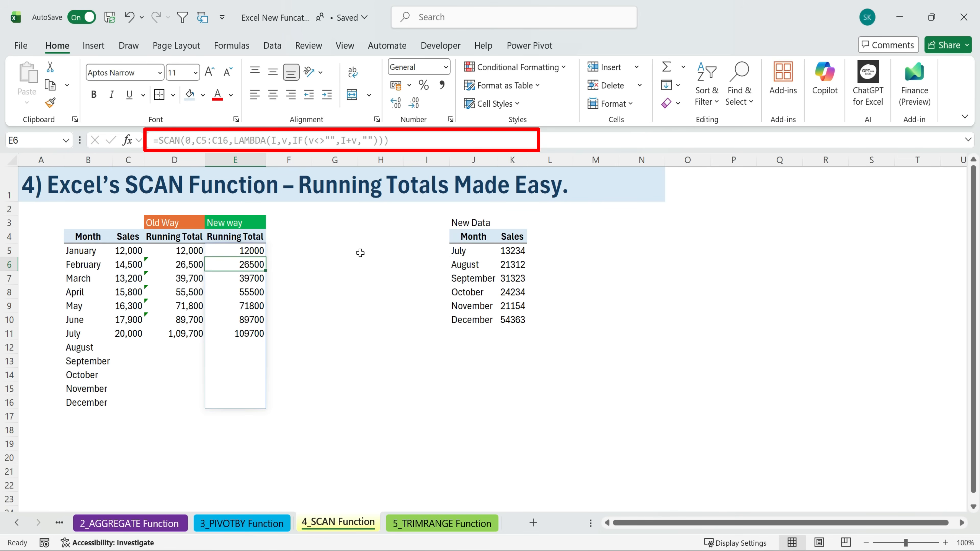
Inspect the New way running totals in E5:E11 and the SCAN formula in E5
drag(249, 250, 245, 338)
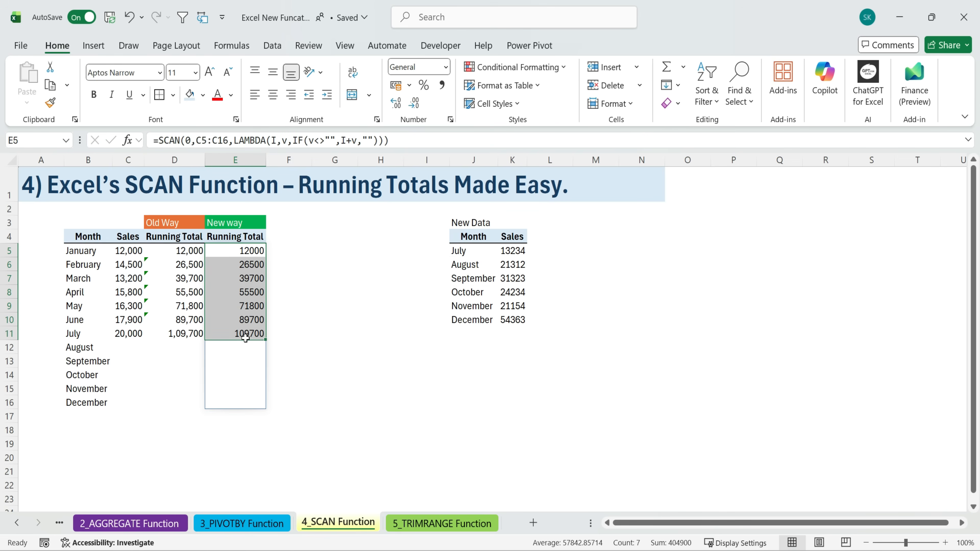
double_click(247, 253)
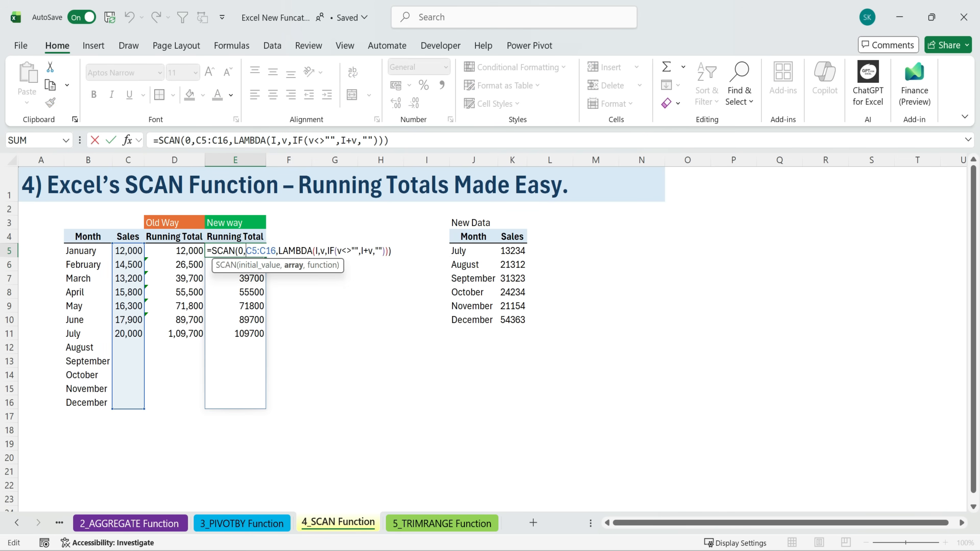
key(Return)
double_click(251, 279)
key(Return)
click(249, 292)
click(263, 240)
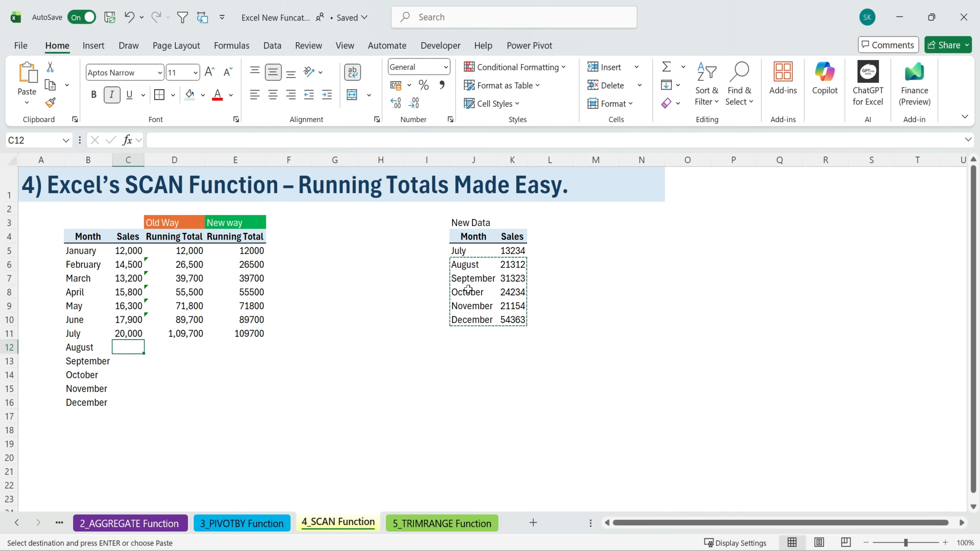
Copy the August to December rows J6:K10 from New Data into B12:C16 and check the New way totals
click(471, 305)
drag(472, 265, 517, 320)
key(ctrl+c)
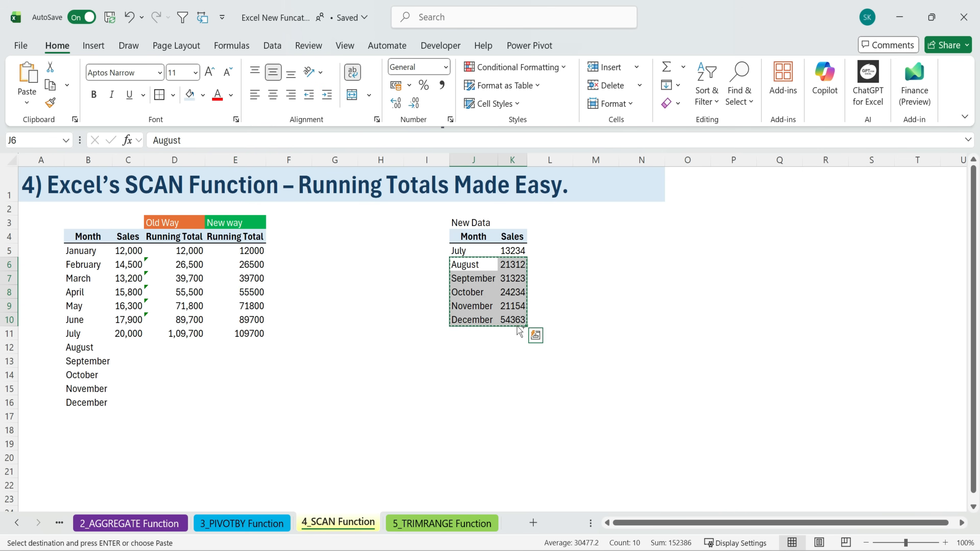
drag(73, 347, 120, 400)
key(ctrl+v)
click(254, 347)
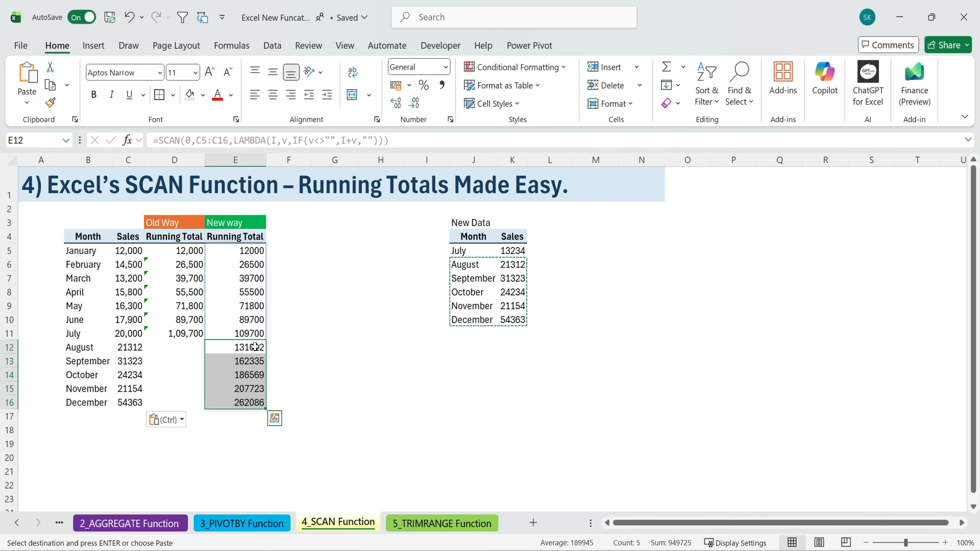
Clear the September to December sales in C13:C16, enter 23000 for September, and check the New way total
click(130, 346)
drag(132, 360, 134, 404)
key(Delete)
click(127, 360)
text(23000)
key(Return)
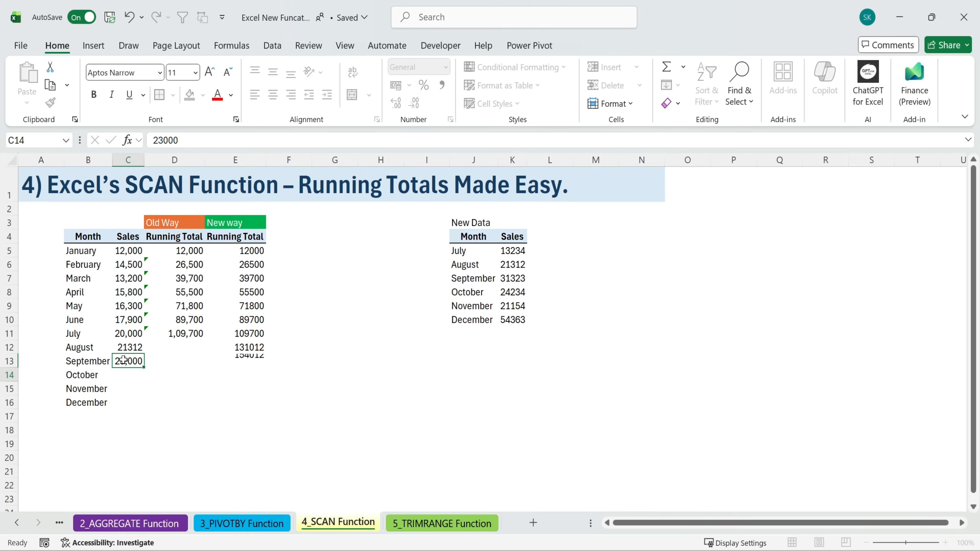
click(250, 359)
click(252, 251)
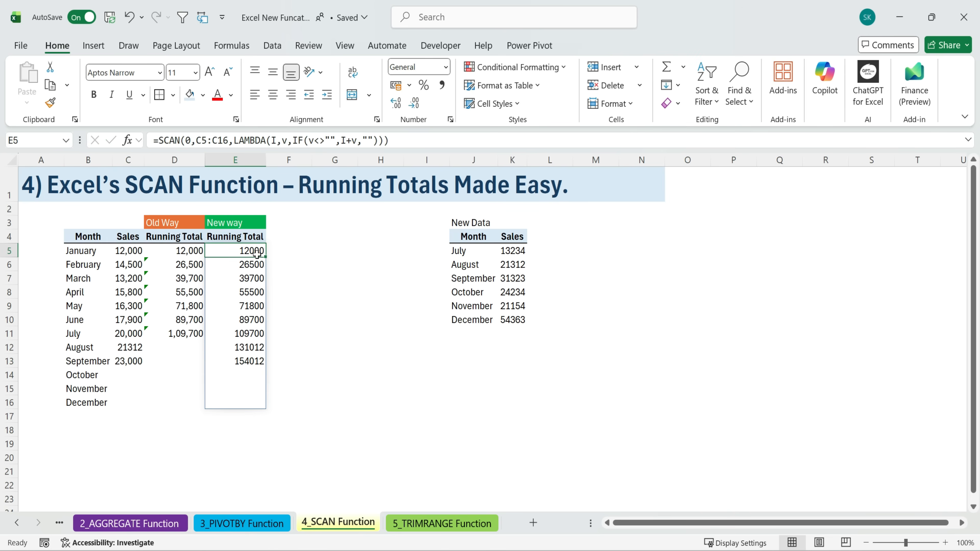
Enter 55334 as the October sales in C14 and 53,455 as the November sales in C15
click(133, 378)
text(55334)
key(Return)
text(53,455)
key(Return)
Review the monthly running totals table, the New Data table and the Old Way running totals in column D
drag(87, 211, 292, 416)
drag(436, 224, 552, 346)
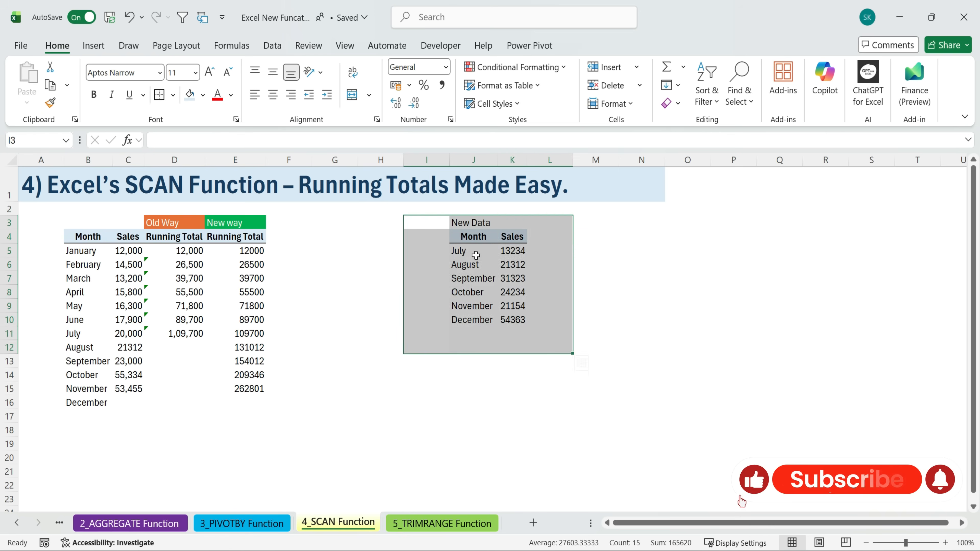
click(334, 319)
drag(187, 250, 192, 398)
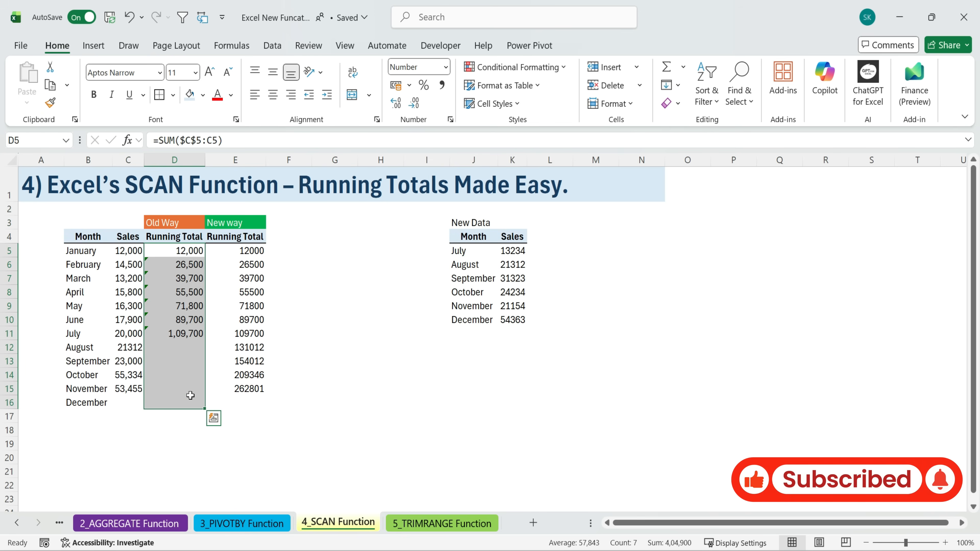
right_click(181, 159)
click(220, 325)
click(228, 360)
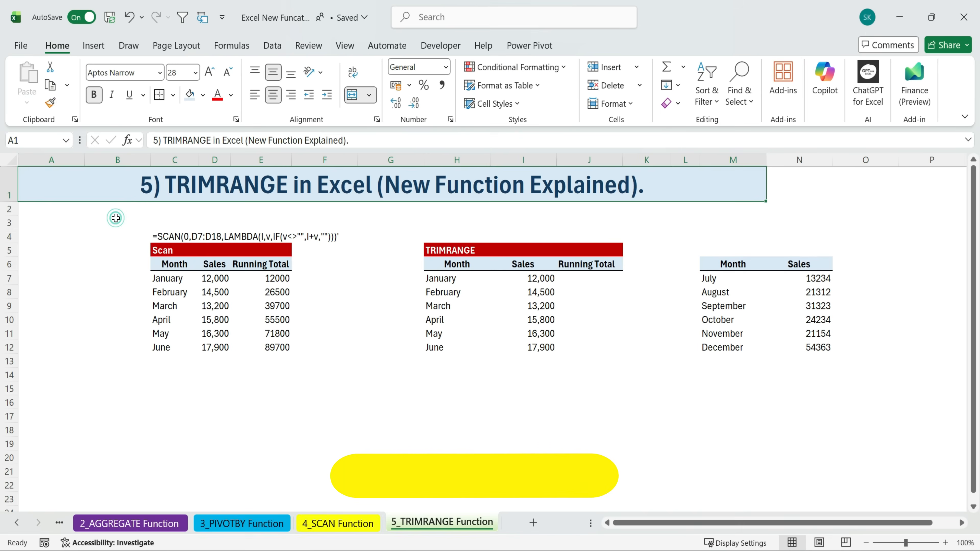
Examine the 5_TRIMRANGE Function sheet and the SCAN formula in E7, including its array D7:D18 and its LAMBDA argument
drag(124, 181, 837, 400)
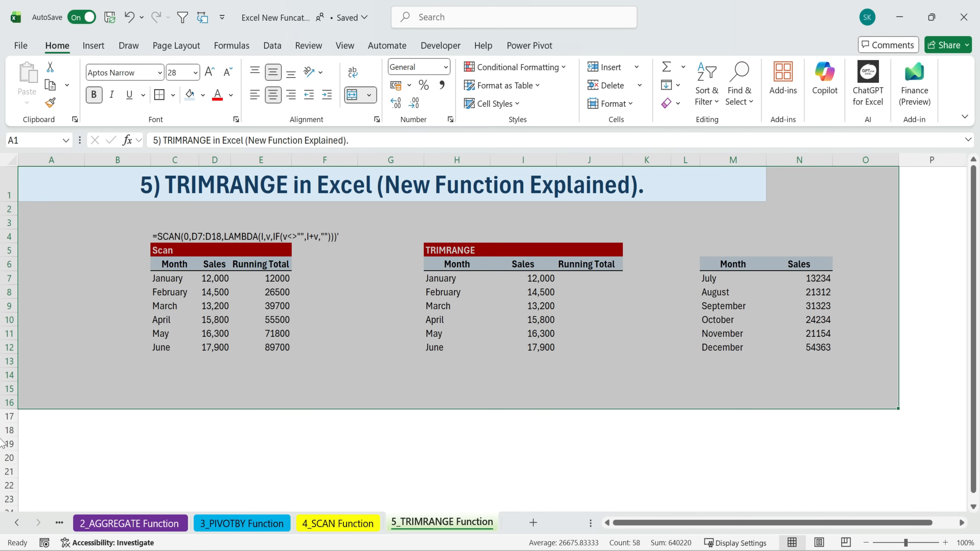
click(332, 357)
click(280, 275)
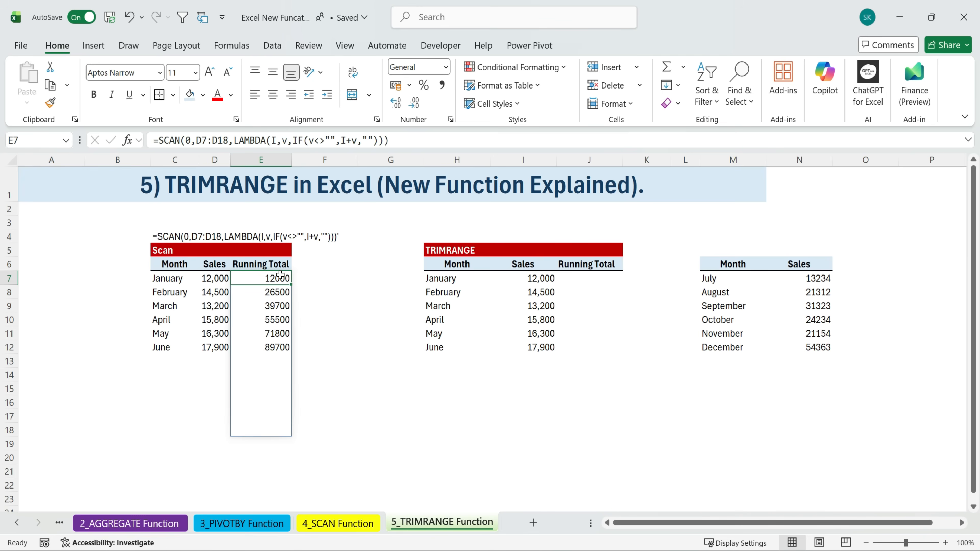
click(273, 240)
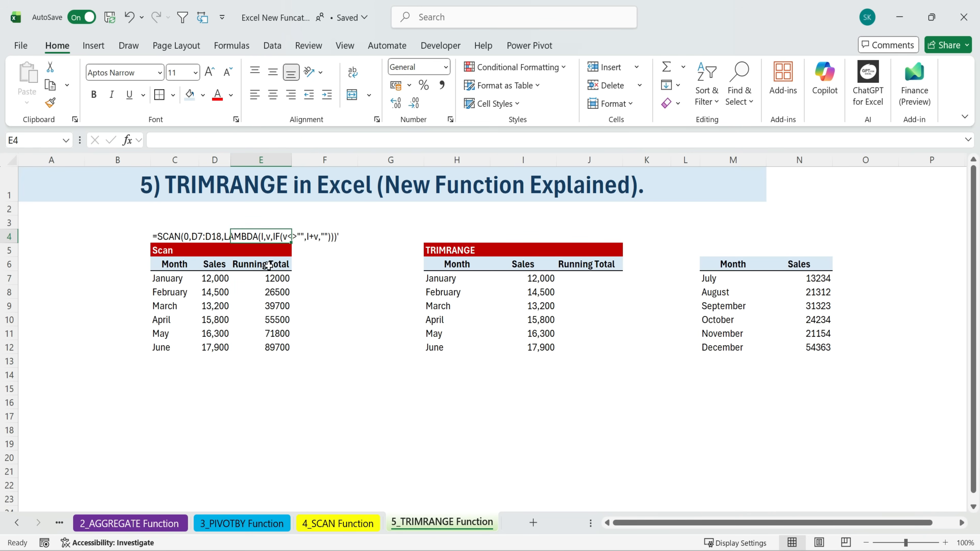
click(275, 278)
double_click(276, 278)
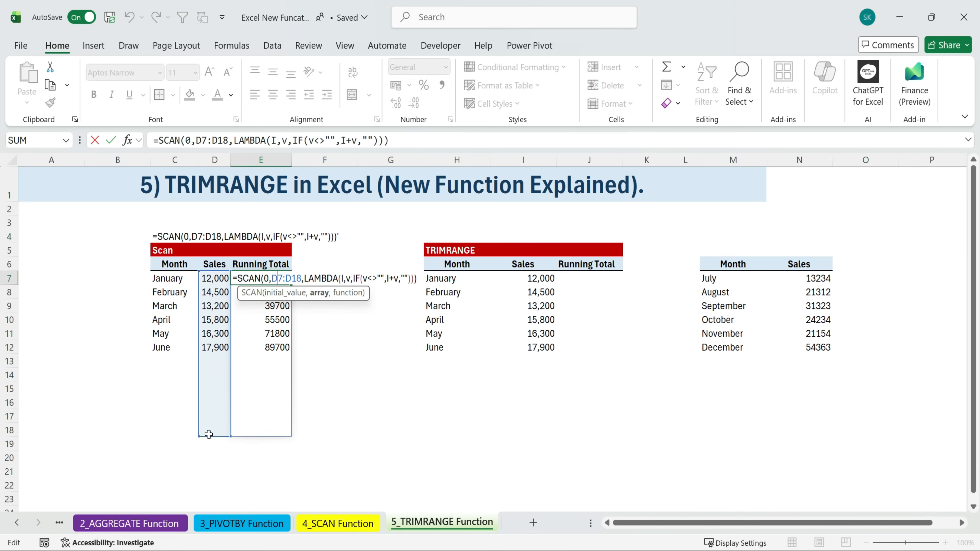
drag(272, 279, 302, 278)
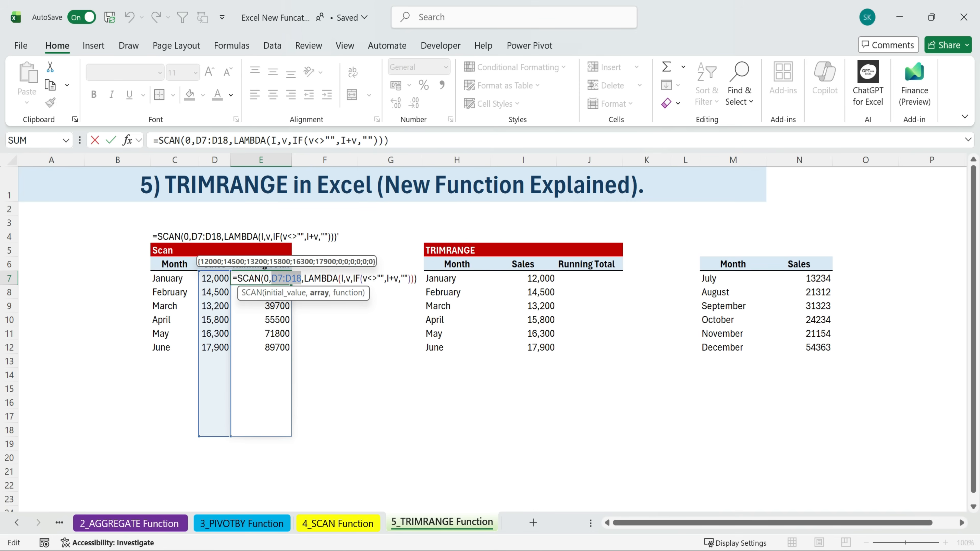
drag(304, 278, 414, 279)
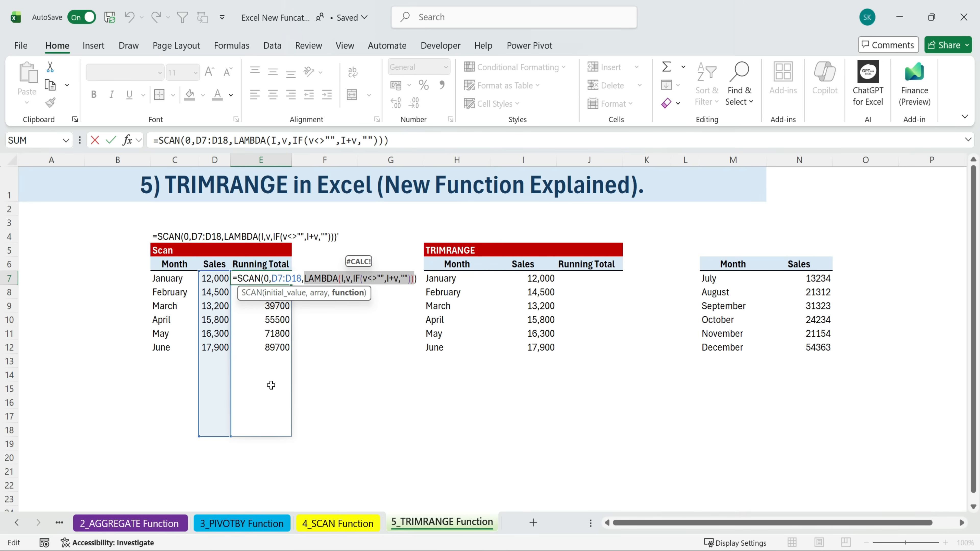
key(Return)
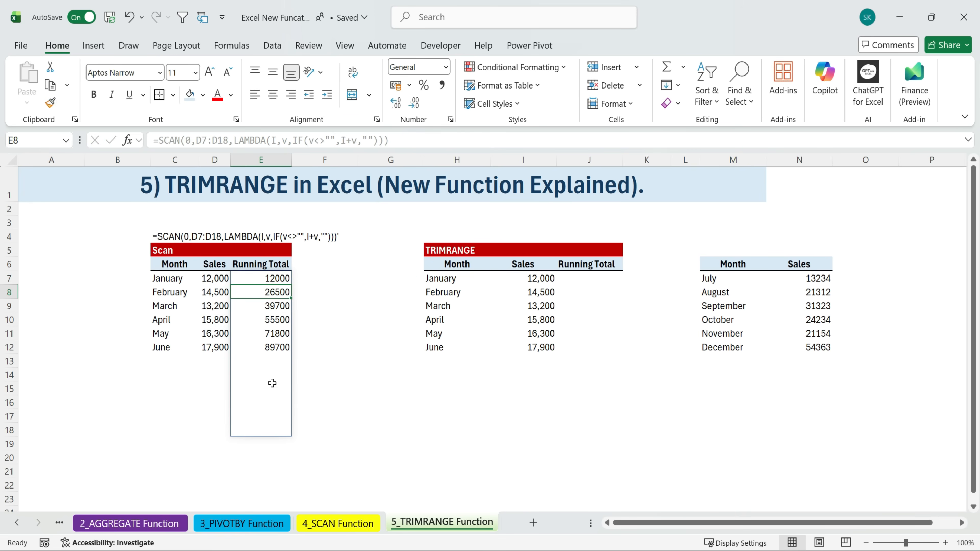
Review the TRIMRANGE table's Running Total cells J7:J12 and Sales cells I7:I12
click(516, 334)
click(453, 249)
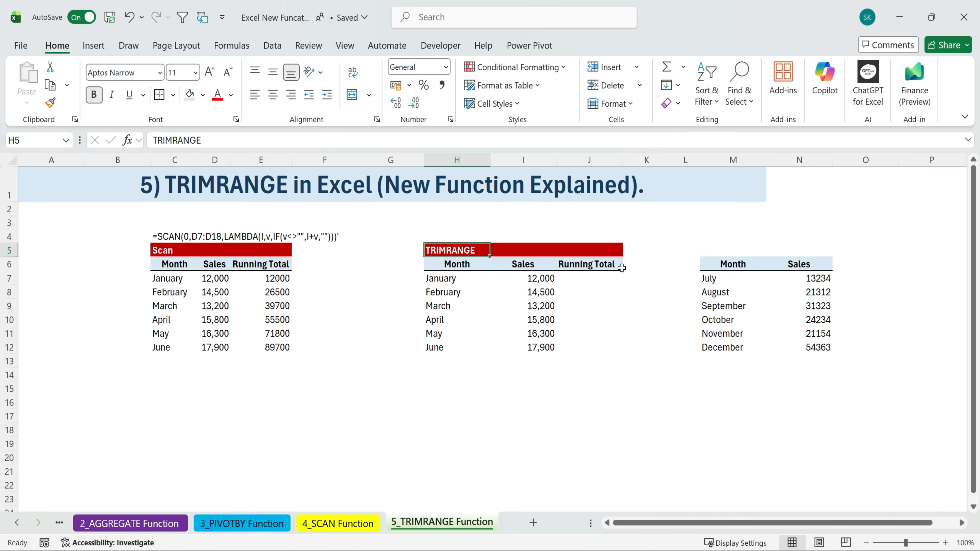
drag(595, 276, 586, 344)
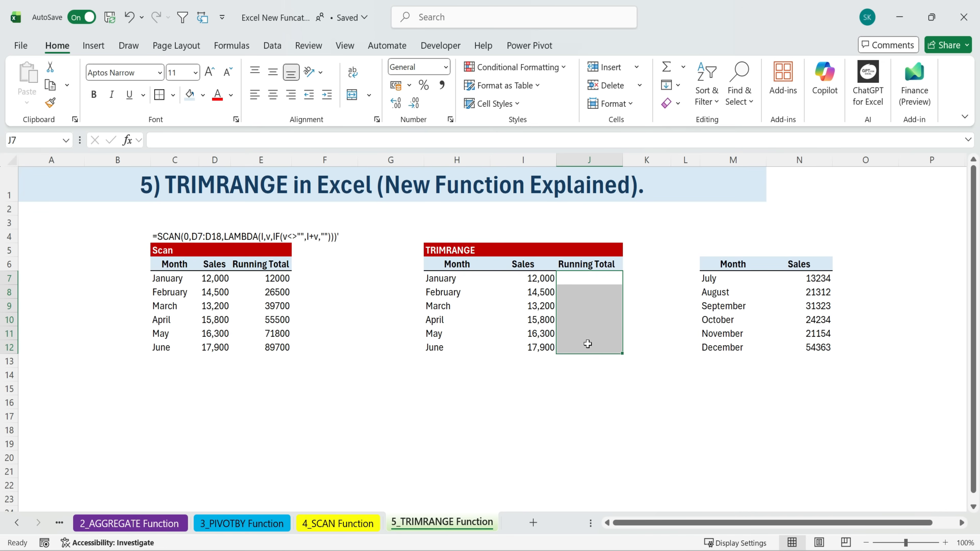
drag(525, 276, 530, 345)
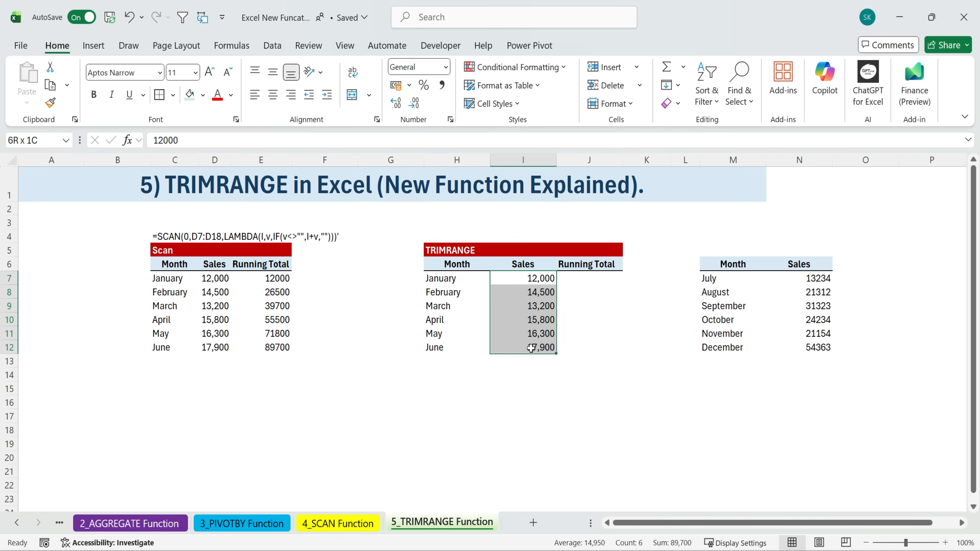
Enter a TRIMRANGE formula in J7 for the range I7:I19 with row trim mode 2 - Trailing
click(597, 277)
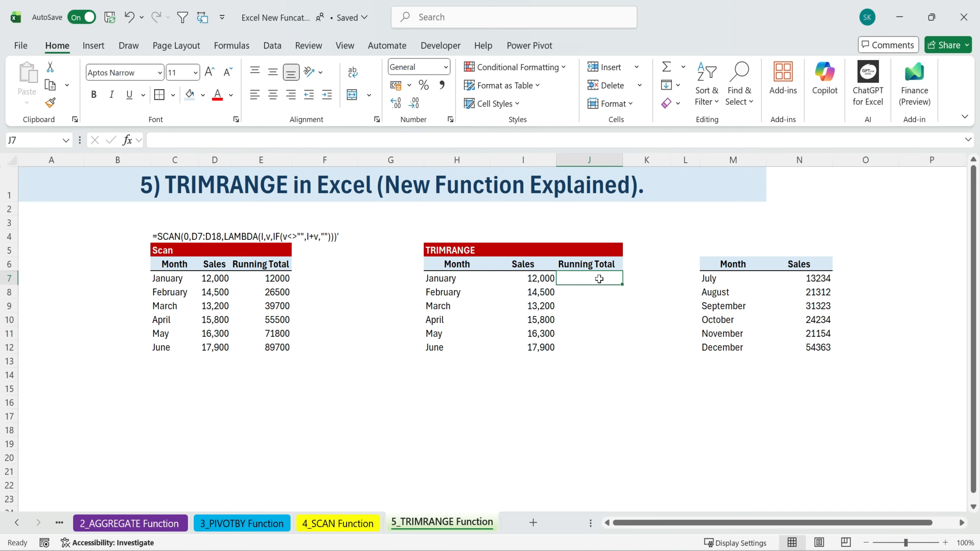
text(=tr)
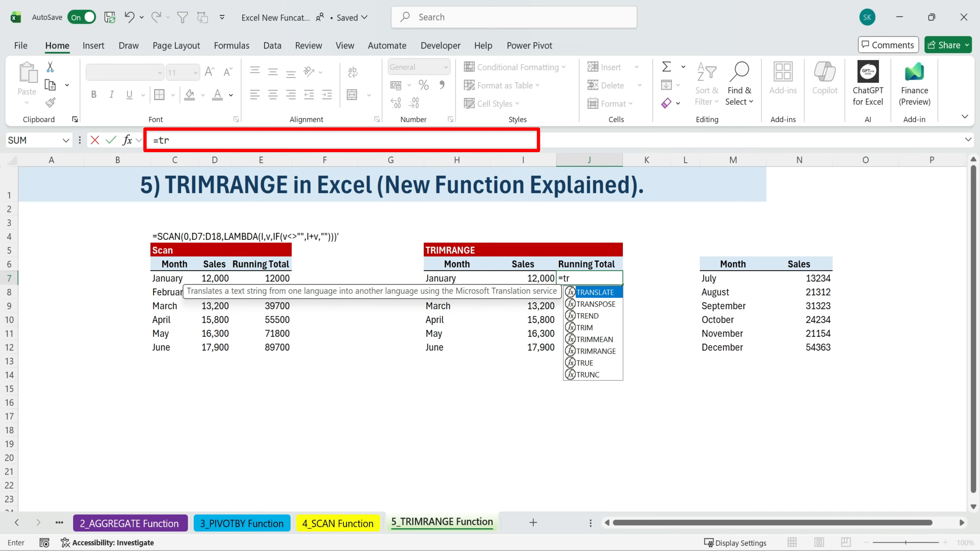
key(Down)
key(Down)
key(Down)
key(Down)
key(Down)
key(Tab)
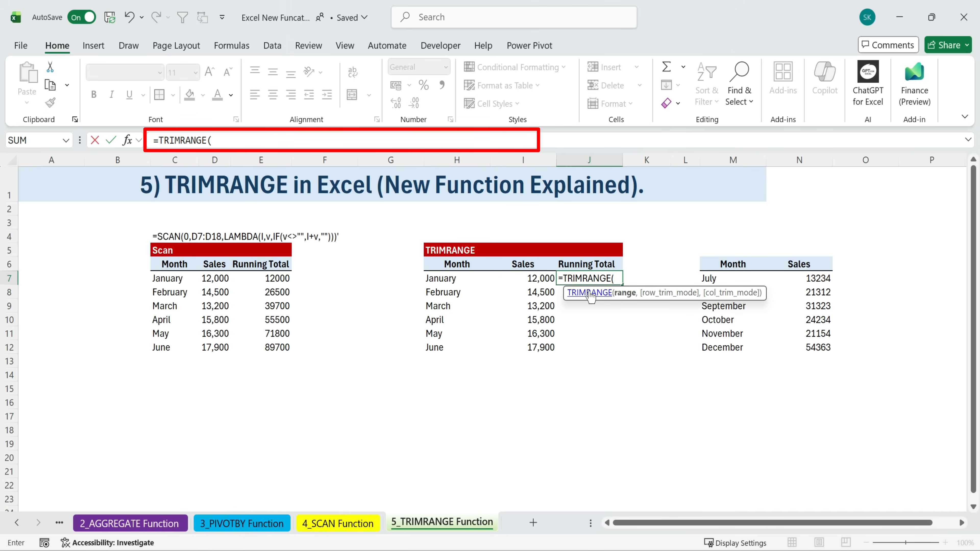
drag(526, 278, 521, 440)
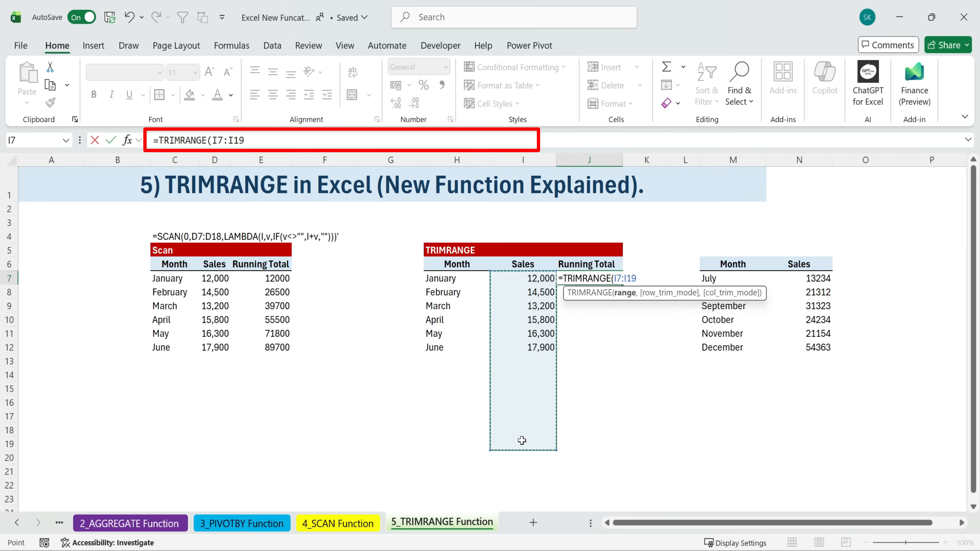
text(,)
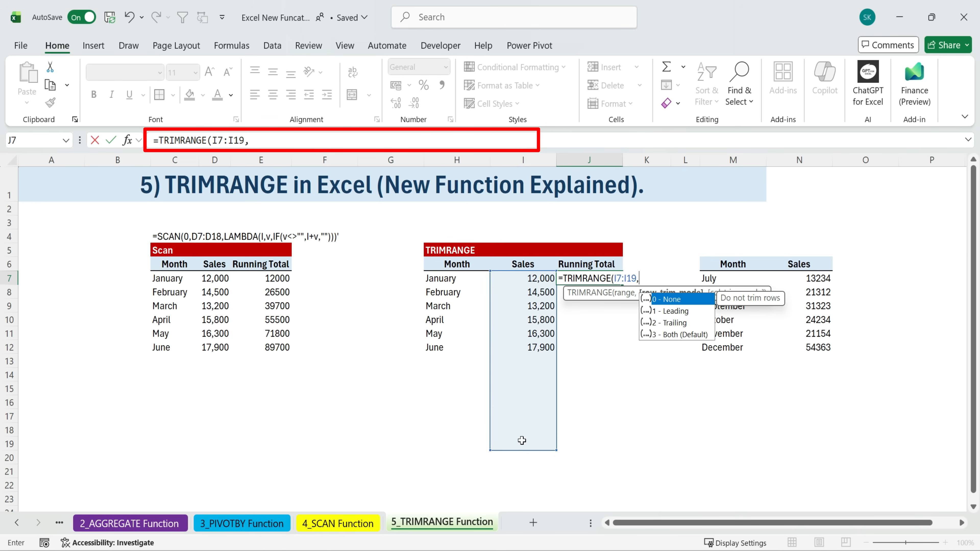
click(682, 323)
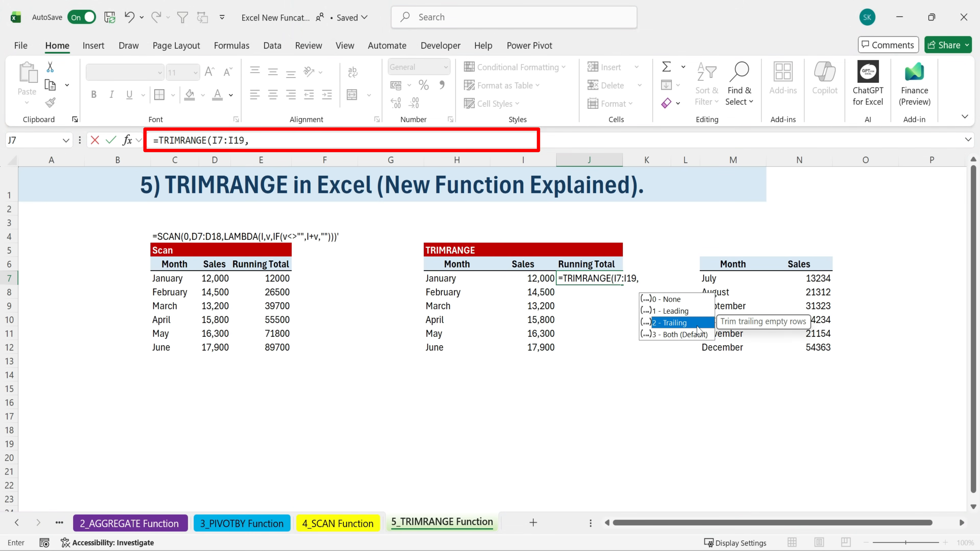
double_click(696, 325)
text())
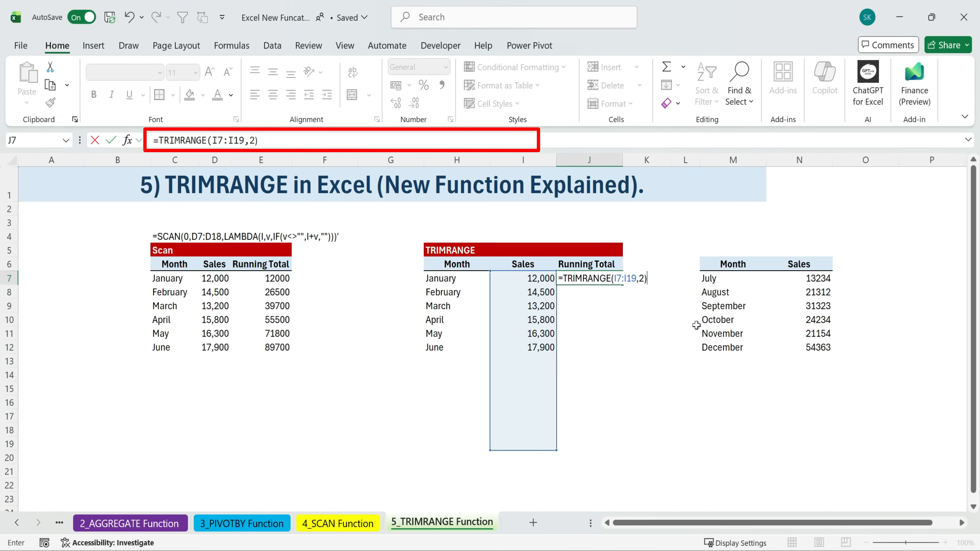
key(Return)
Inspect the TRIMRANGE formula in J7 and try to clear the spilled value in J10
double_click(602, 281)
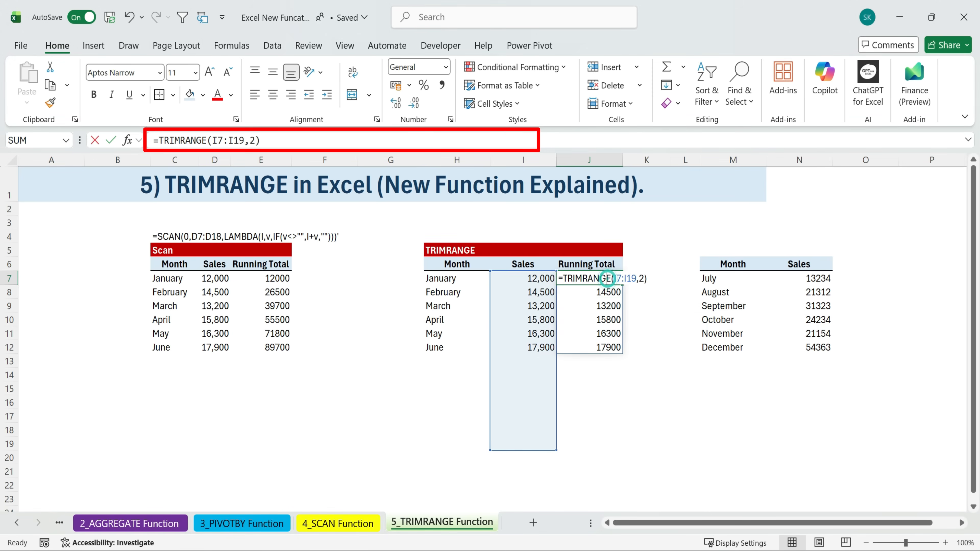
click(614, 320)
key(BackSpace)
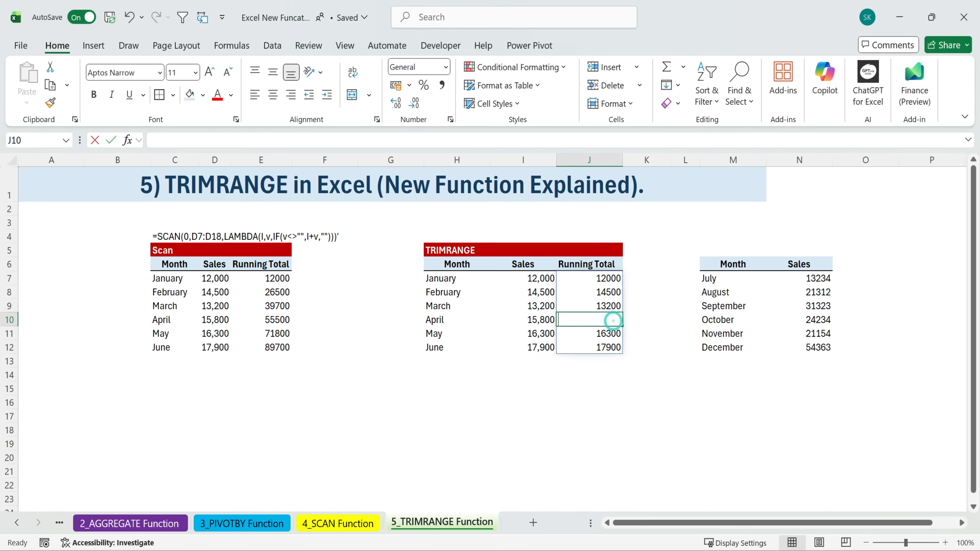
click(660, 332)
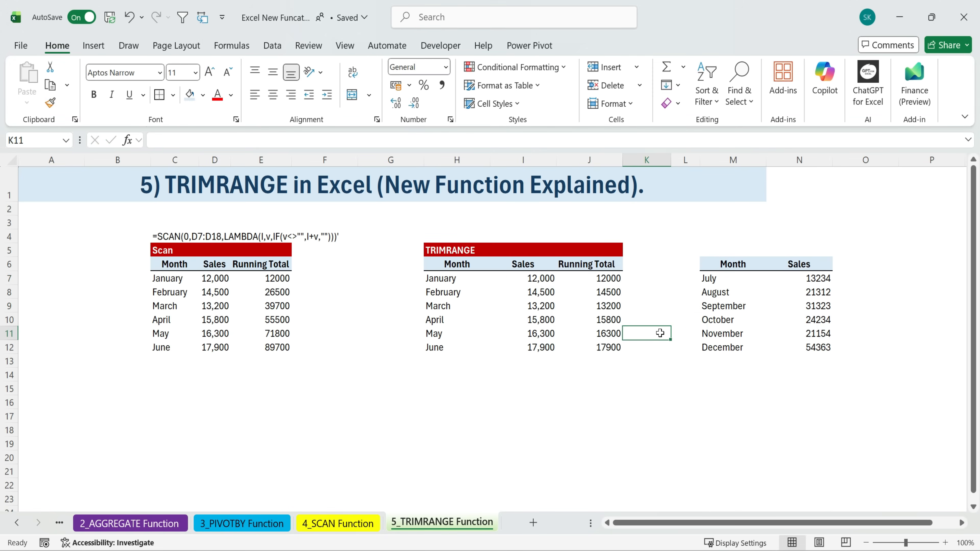
Wrap the TRIMRANGE formula in J7 with SCAN, giving =SCAN(0,TRIMRANGE(I7:I19,2),SUM)
double_click(613, 279)
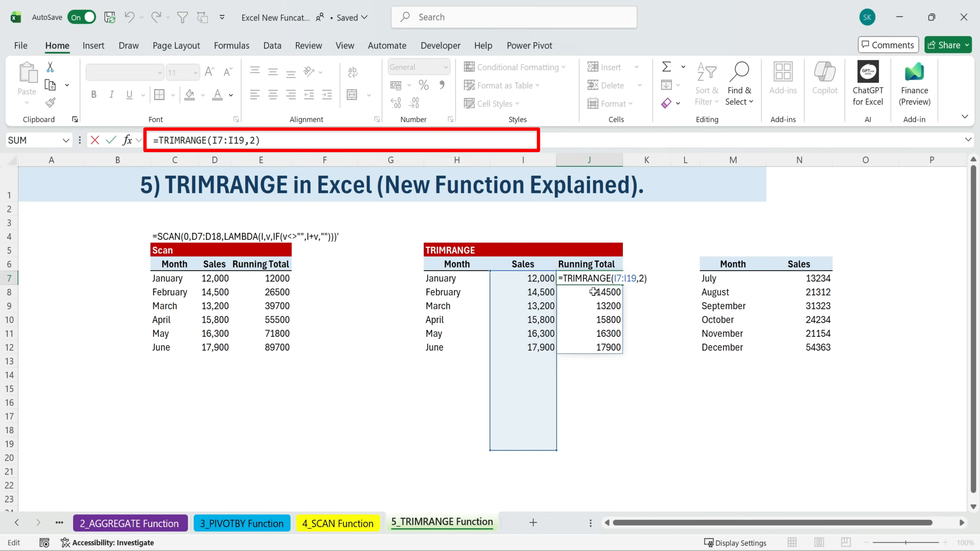
text(scan)
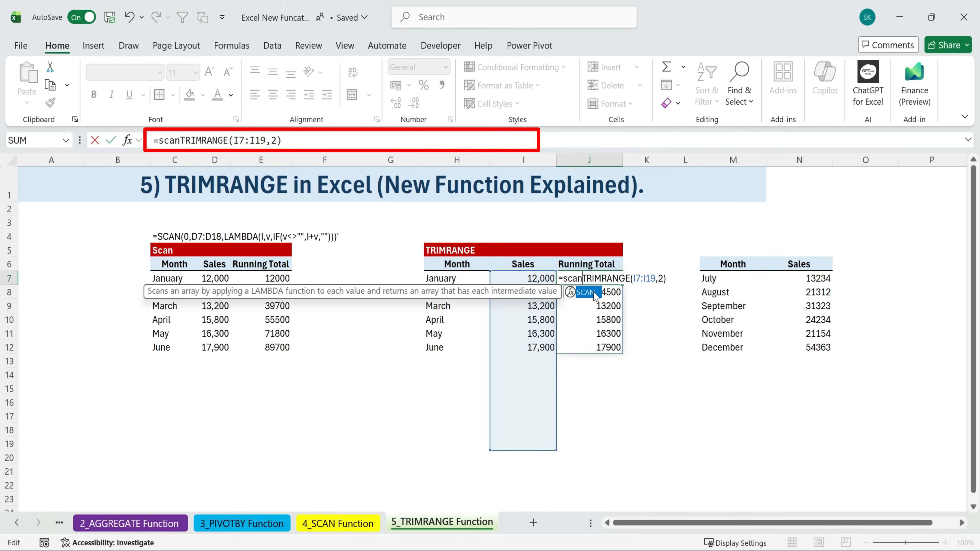
double_click(595, 293)
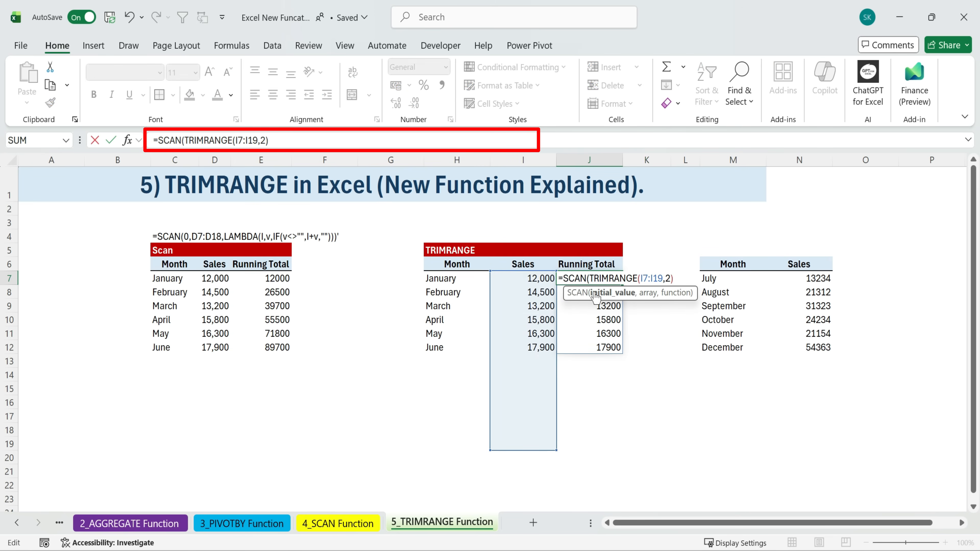
text(0,)
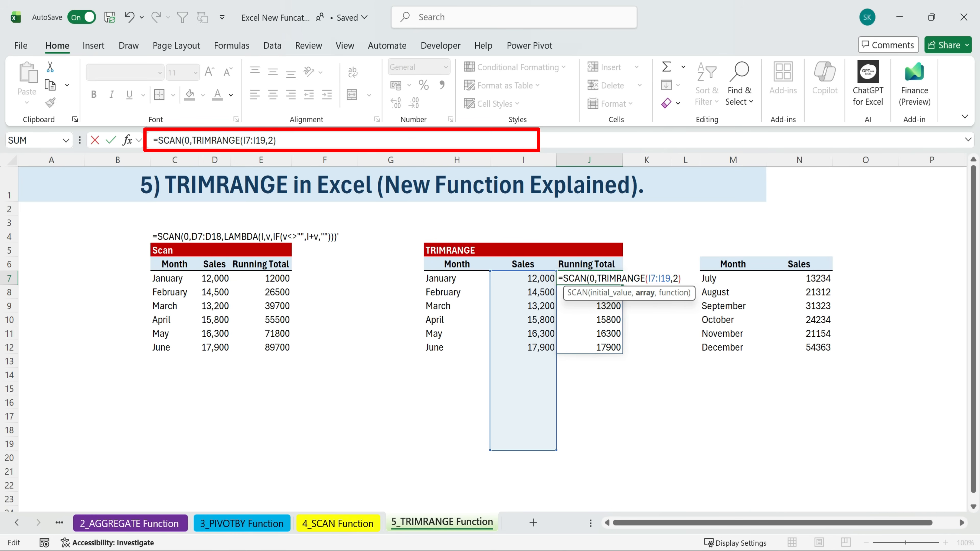
text(,sum)
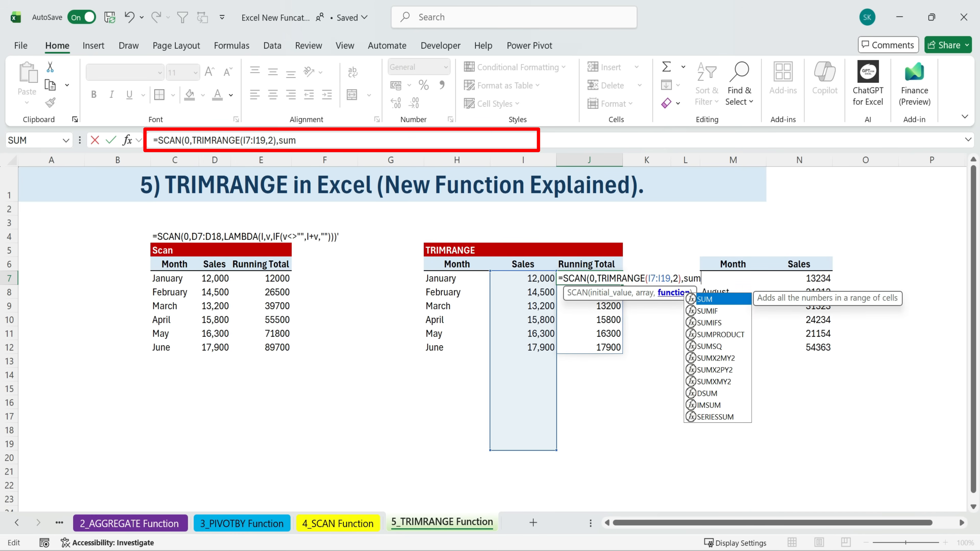
double_click(731, 302)
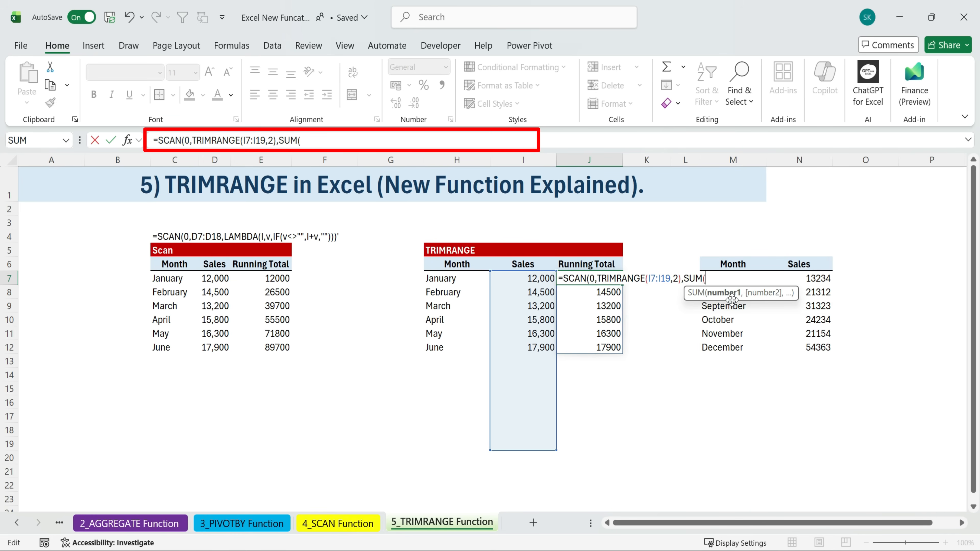
text())
key(Return)
Review the SCAN formula in J7 against the Sales and Running Total values in I7:J12
double_click(600, 277)
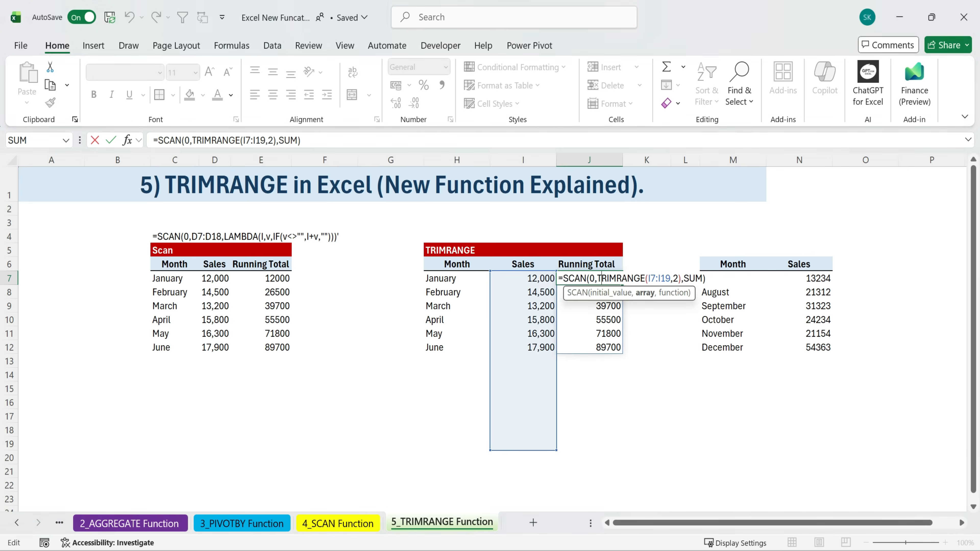
key(Escape)
drag(540, 292, 545, 333)
drag(598, 279, 602, 344)
click(617, 347)
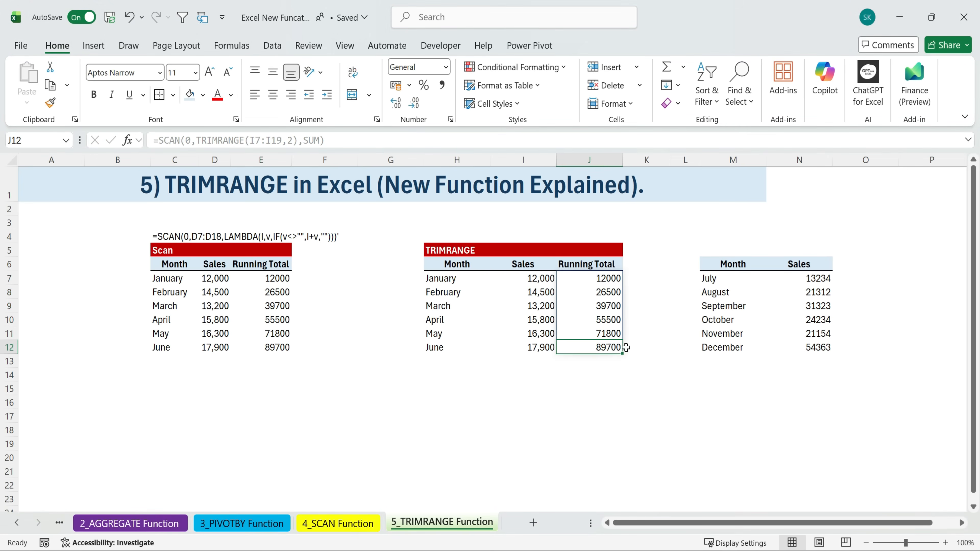
drag(541, 286, 599, 347)
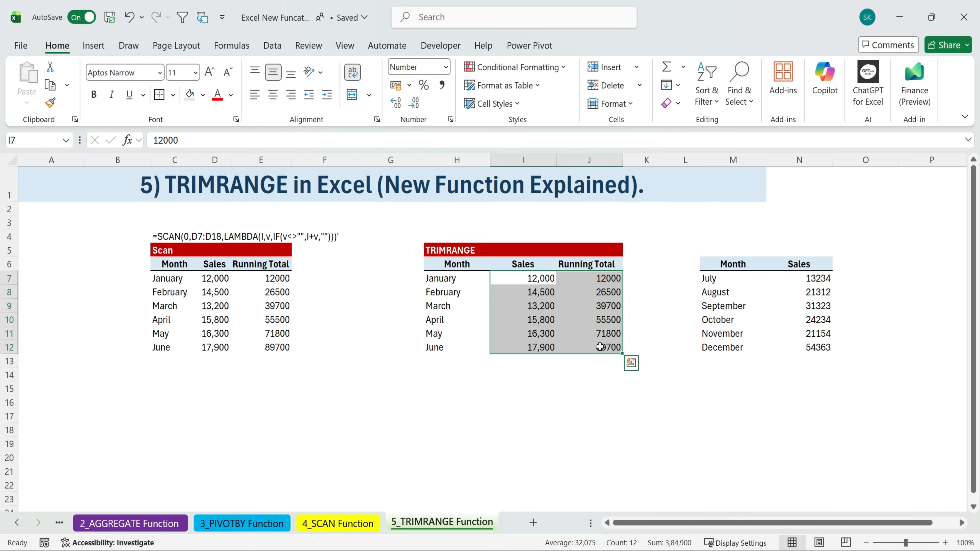
Copy the July to December data from M7:N12 and paste it below June, starting at H13
click(534, 365)
drag(710, 278, 837, 363)
key(ctrl+c)
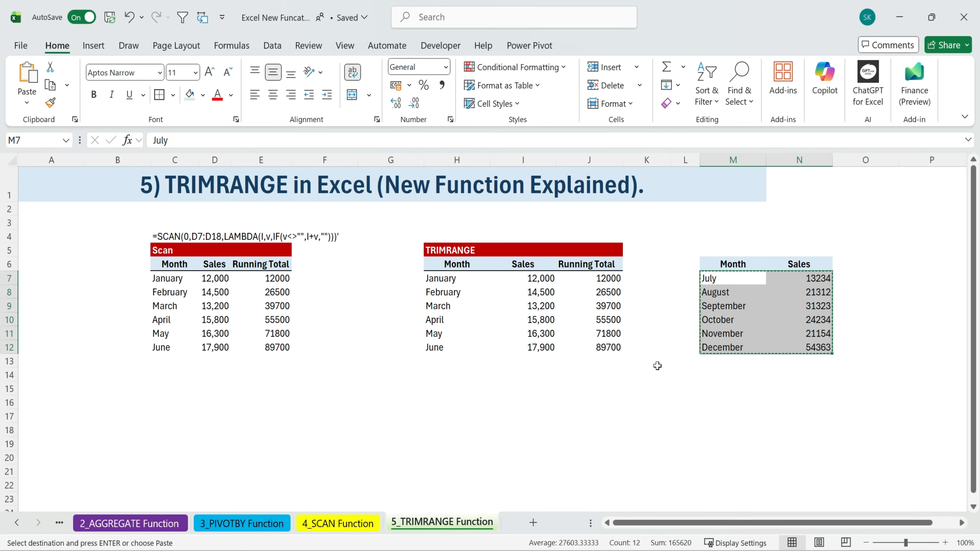
click(435, 362)
key(ctrl+v)
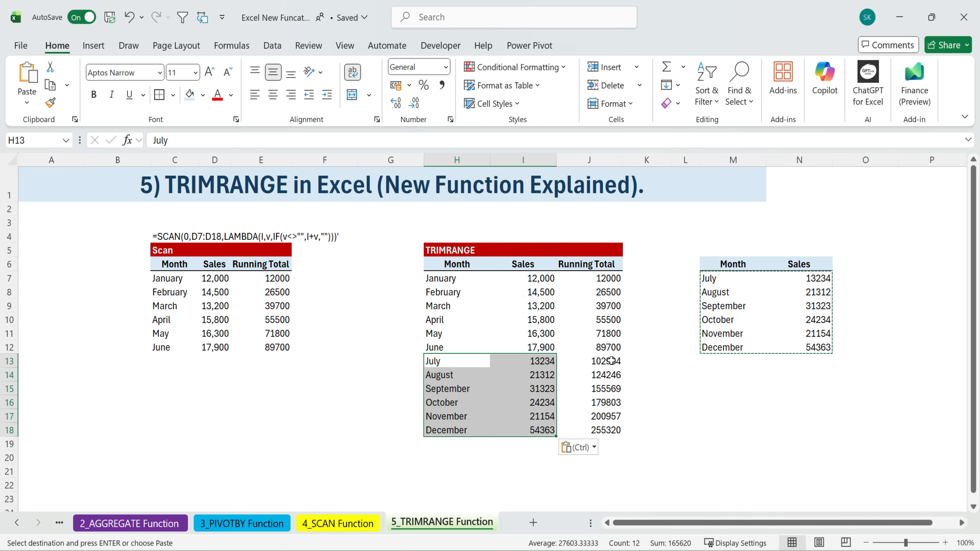
Review the running totals for the added months in J13:J18 and the whole TRIMRANGE table
drag(611, 360, 613, 430)
click(660, 389)
drag(376, 229, 650, 447)
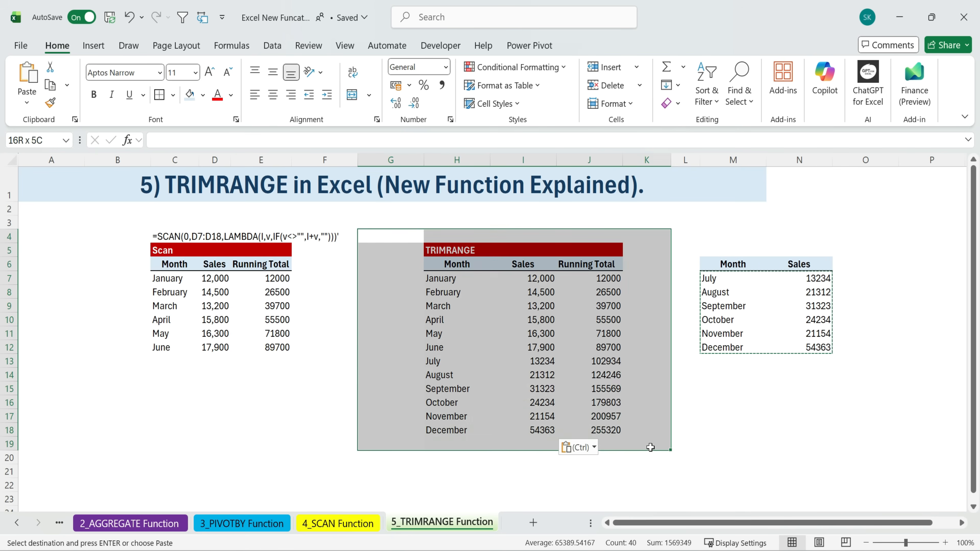
click(746, 414)
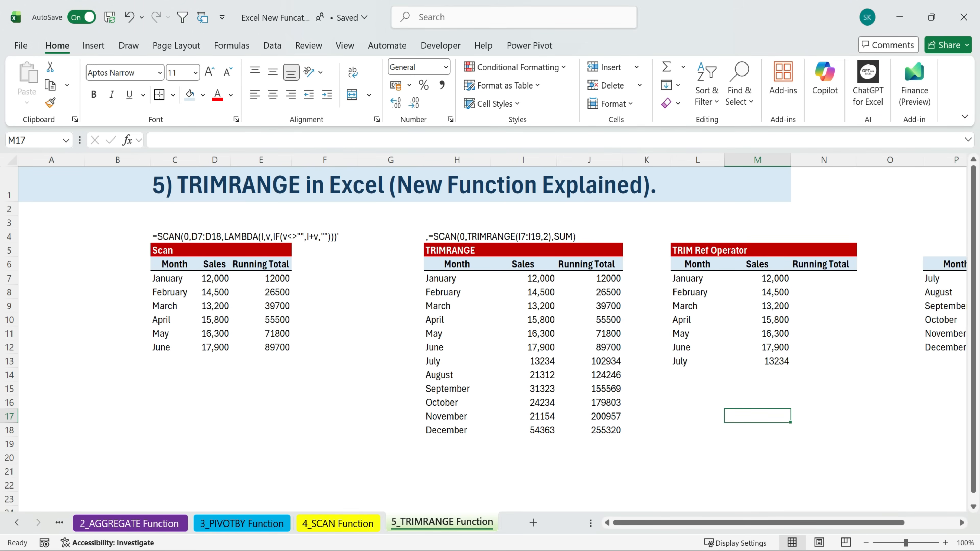
Copy the SCAN formula from J7 into N7 of the TRIM Ref Operator table
click(842, 282)
click(611, 281)
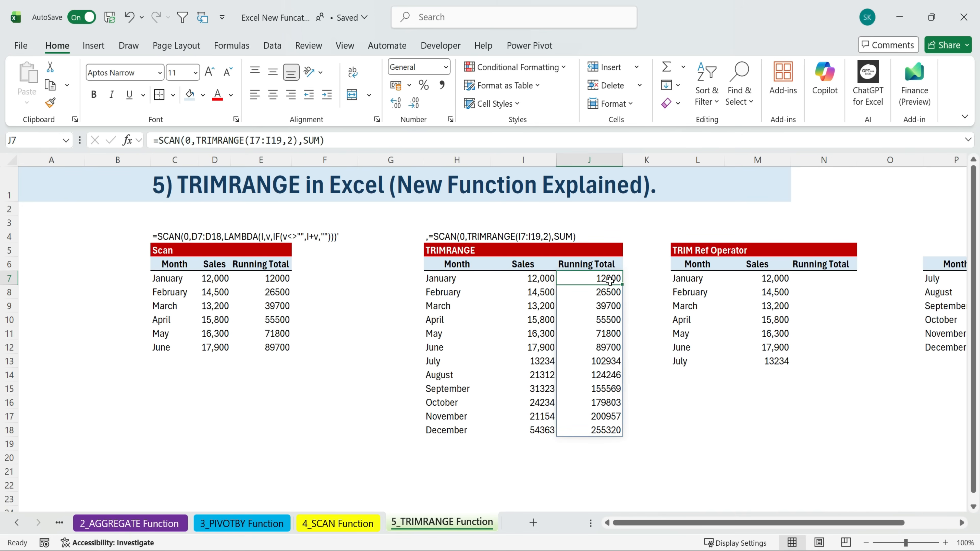
key(ctrl+c)
click(807, 279)
key(ctrl+v)
Replace the TRIMRANGE part of the N7 formula with a trim reference, giving =SCAN(0,M7:.M19,SUM)
key(F2)
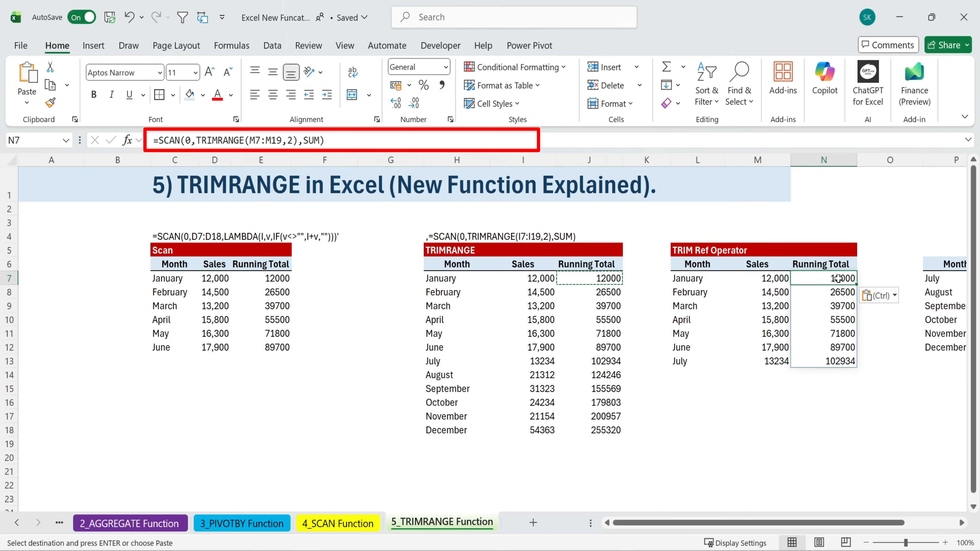
drag(832, 278, 880, 278)
key(BackSpace)
key(Delete)
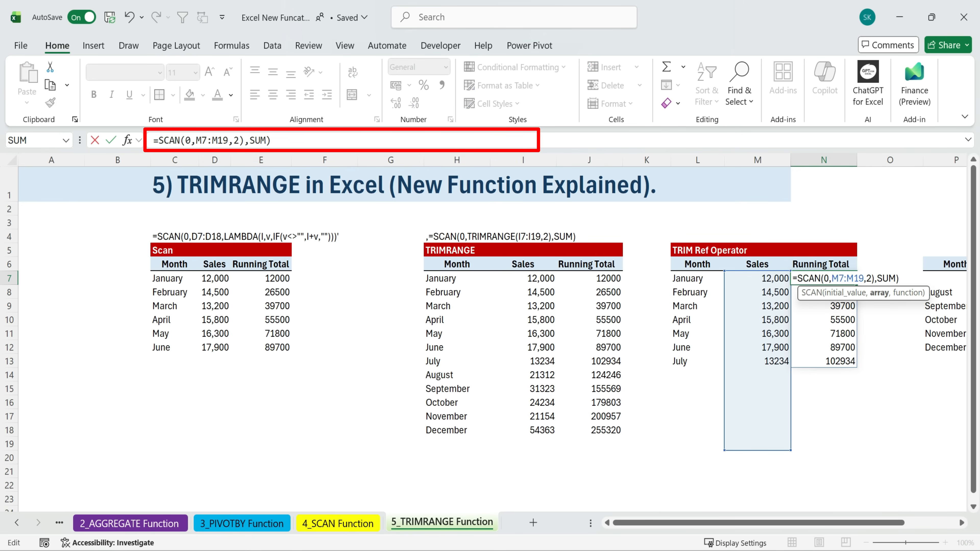
key(BackSpace)
key(BackSpace)
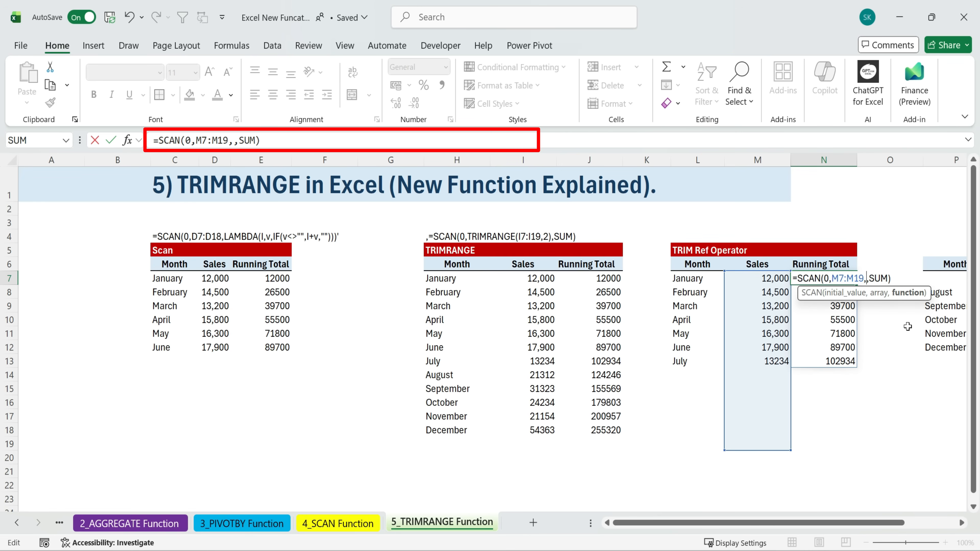
click(869, 278)
key(BackSpace)
text(.)
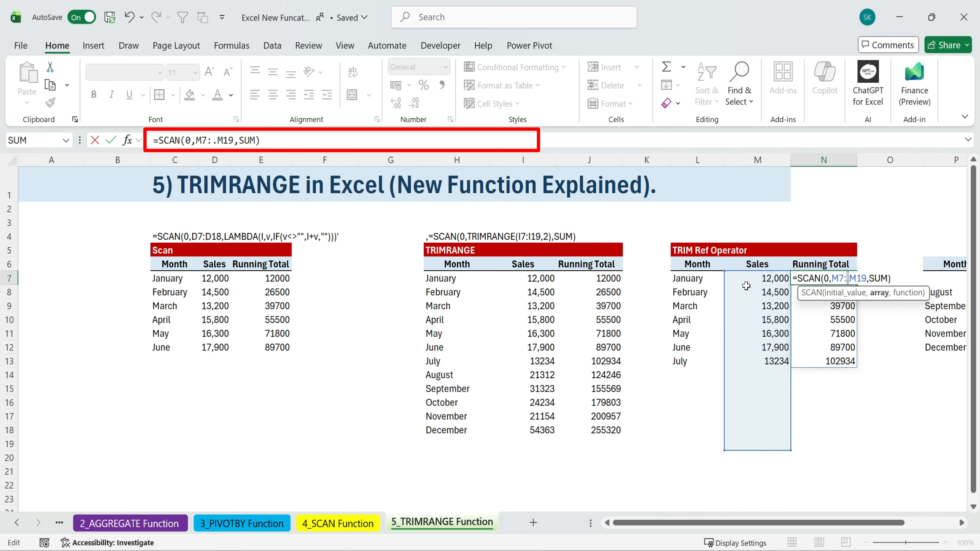
drag(266, 141, 113, 141)
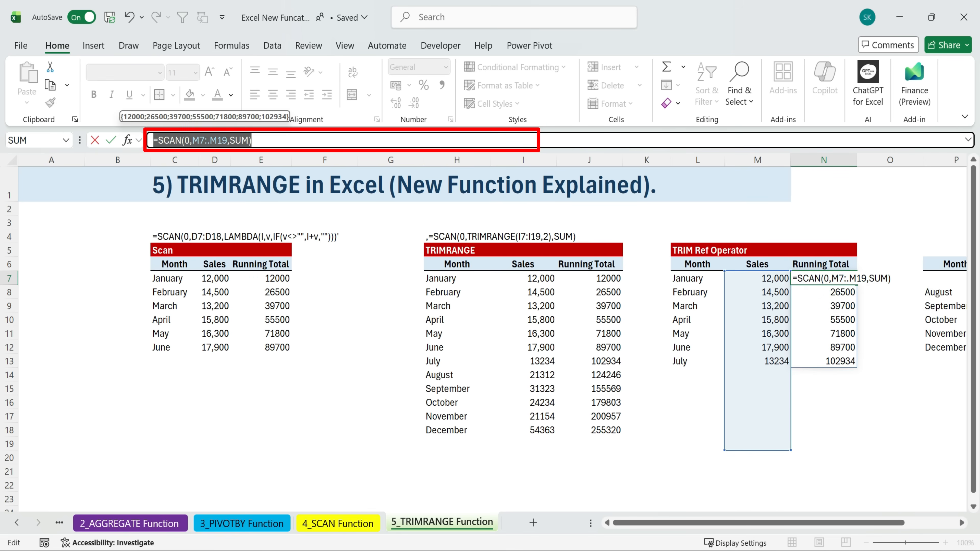
key(Return)
Review the running totals in N7:N13 and the formula in N7
drag(848, 280, 845, 361)
double_click(820, 284)
key(Return)
Copy the N7 formula text and place it as a note in L4 above the TRIM Ref Operator table
click(824, 278)
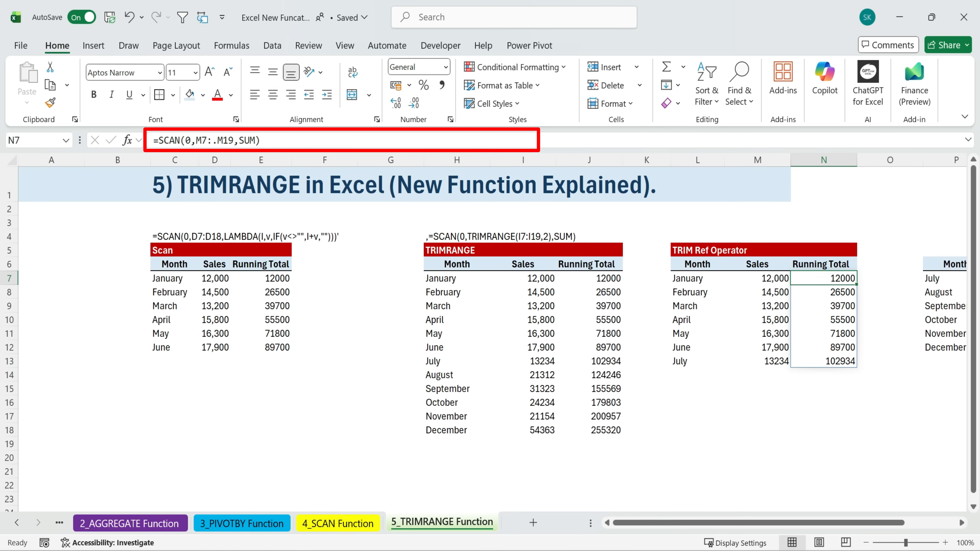
drag(262, 141, 153, 140)
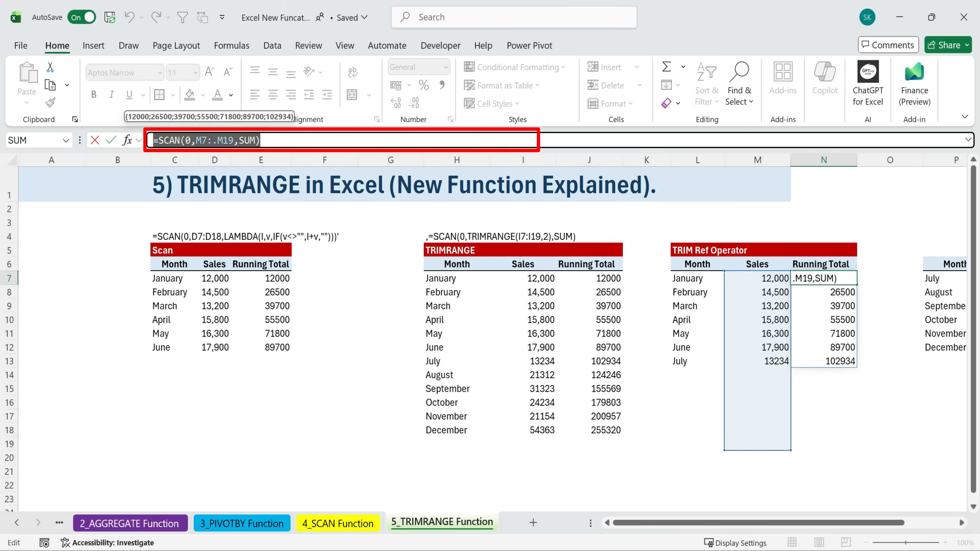
key(ctrl+c)
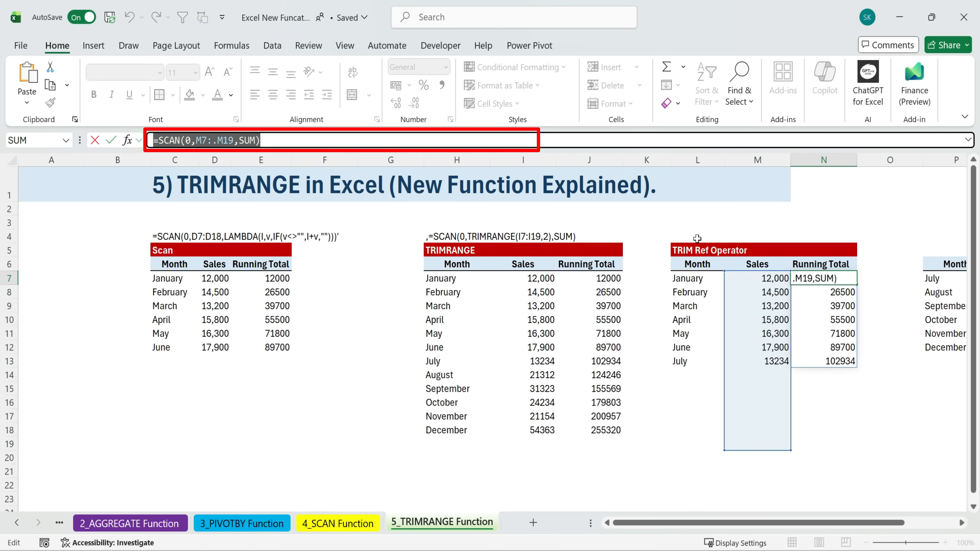
Change the function argument of the SCAN formula in N7 from SUM to AVERAGE
double_click(844, 278)
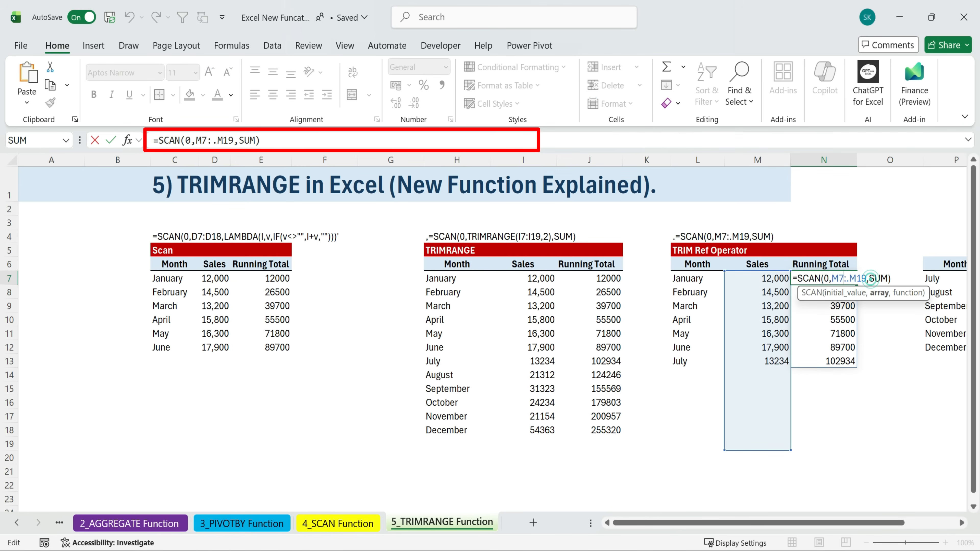
double_click(880, 278)
key(BackSpace)
text(av)
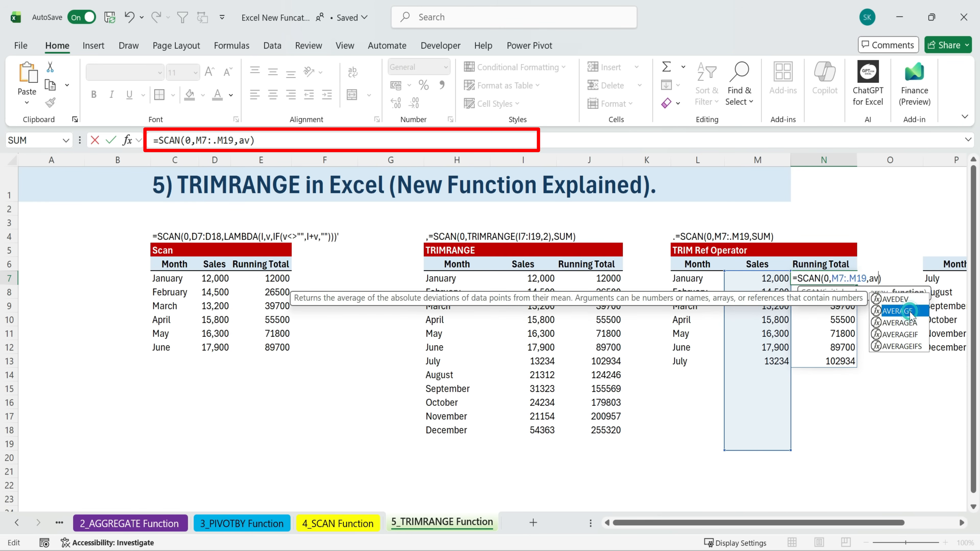
double_click(899, 310)
key(BackSpace)
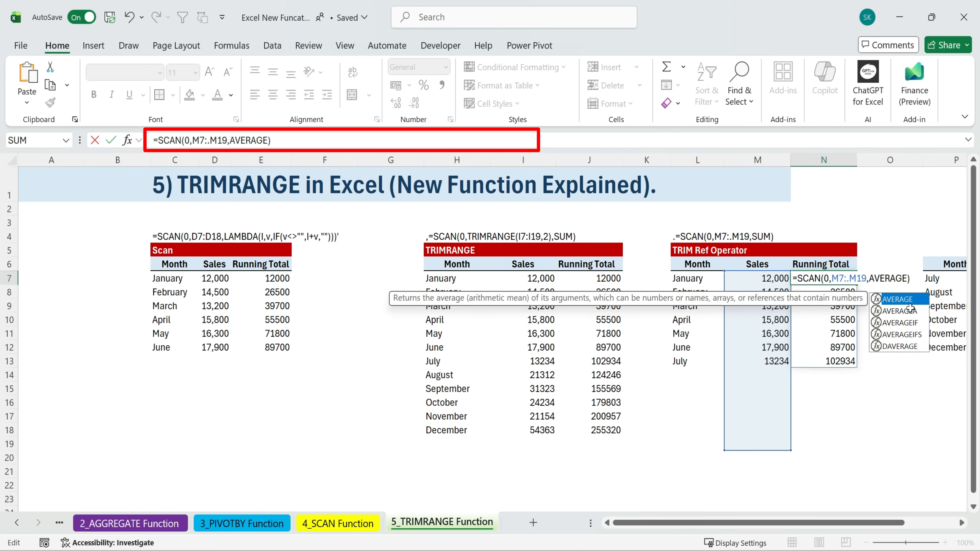
key(Return)
Review the results in N7:N13 and compare the Scan, TRIMRANGE and TRIM Ref Operator tables
click(838, 280)
key(ctrl+shift+Down)
drag(116, 222, 868, 457)
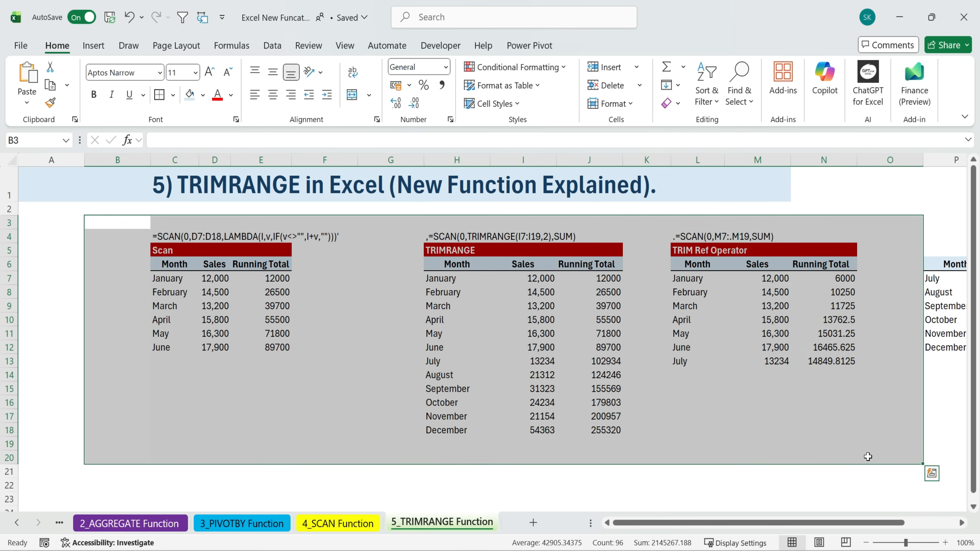
click(763, 427)
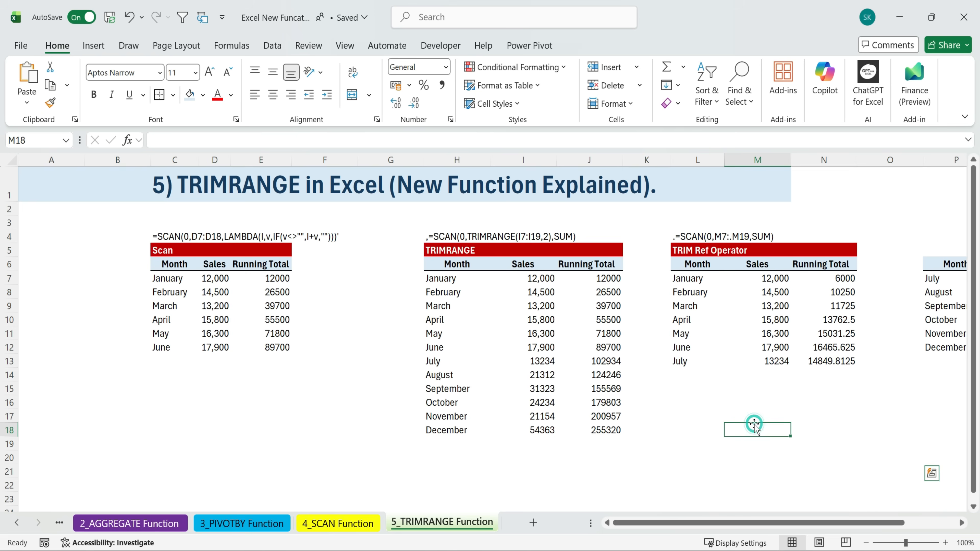
Look back through the earlier function sheets, ending with the translation table on 1_TRANSLATE-DETECTLANG Function
click(338, 522)
click(265, 526)
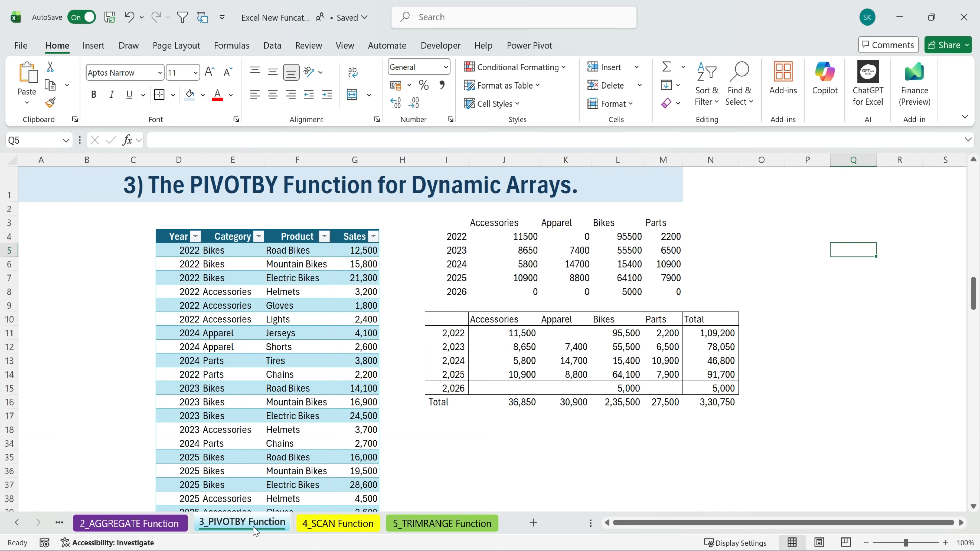
click(165, 526)
click(17, 523)
click(216, 519)
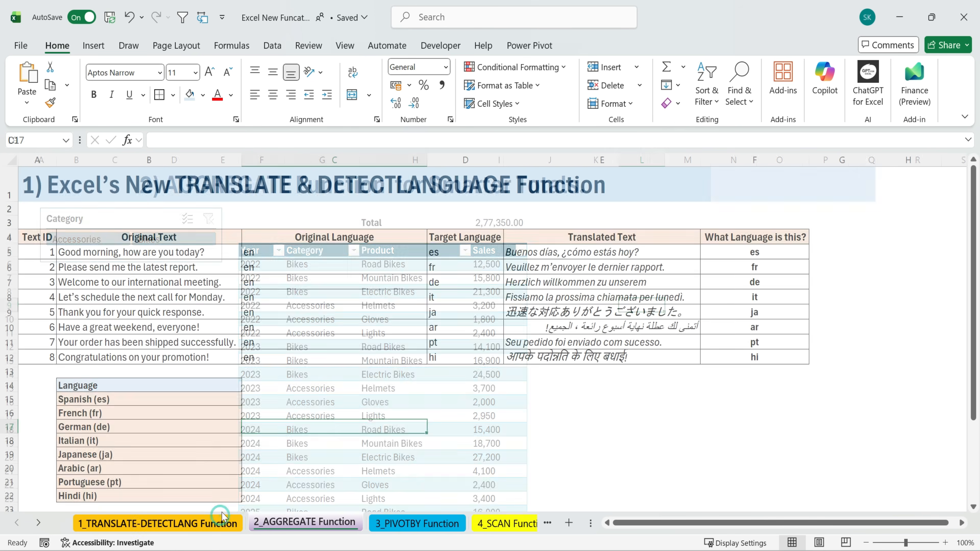
drag(61, 188, 789, 478)
click(681, 402)
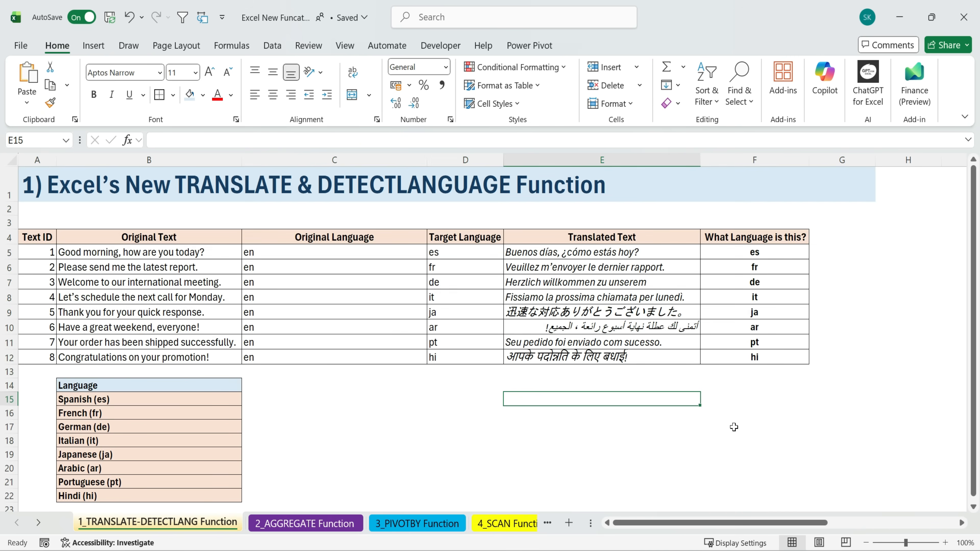